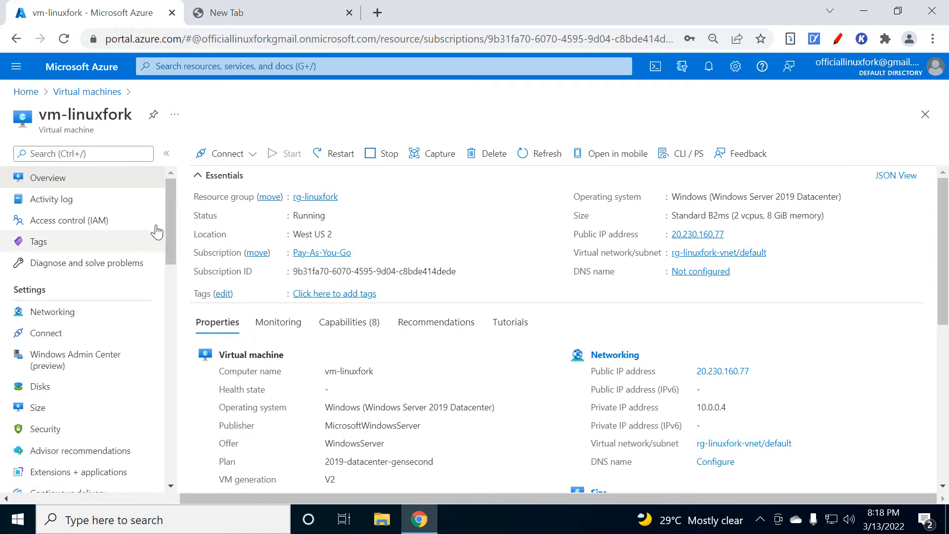
- Find the Storage accounts service and start creating a new storage account
click(320, 65)
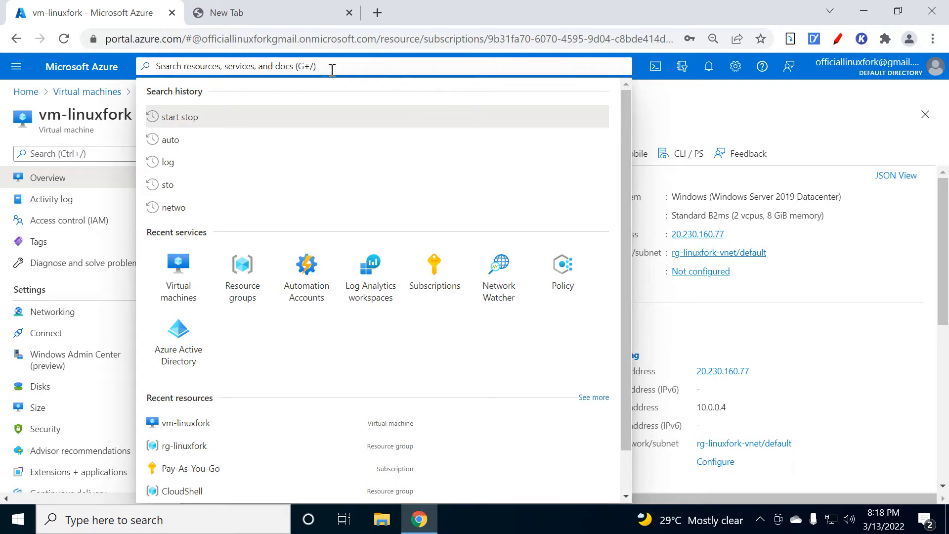
text(sto)
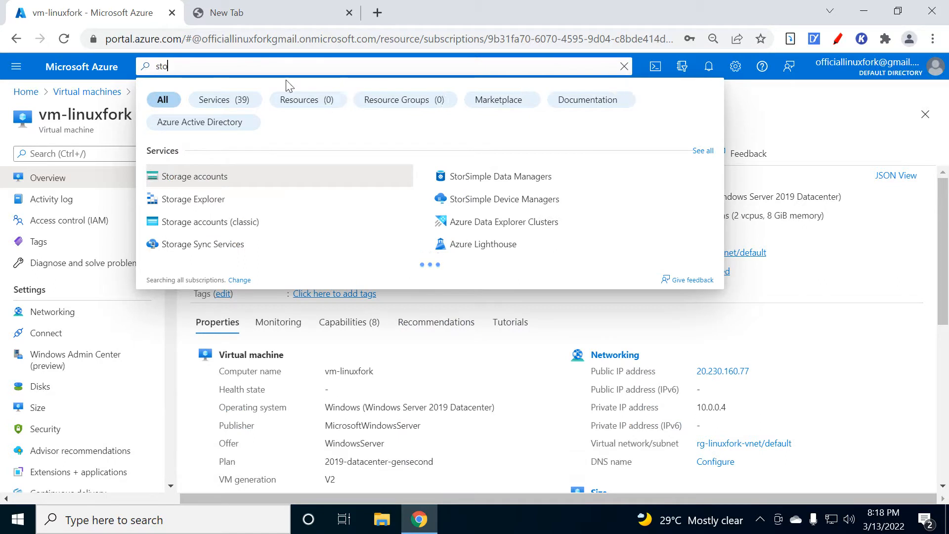
click(244, 187)
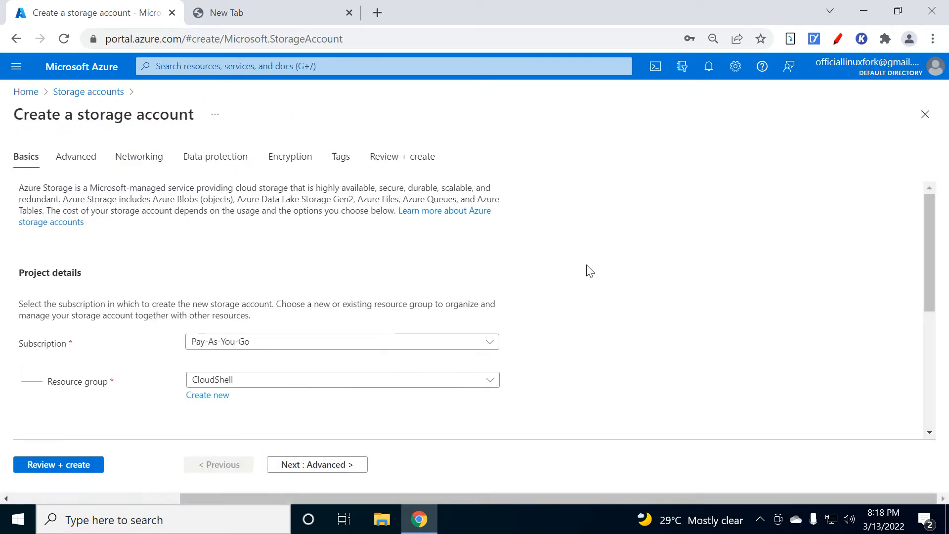
- Select rg-linuxfork as the resource group for the new storage account
scroll(588, 280, down, 2)
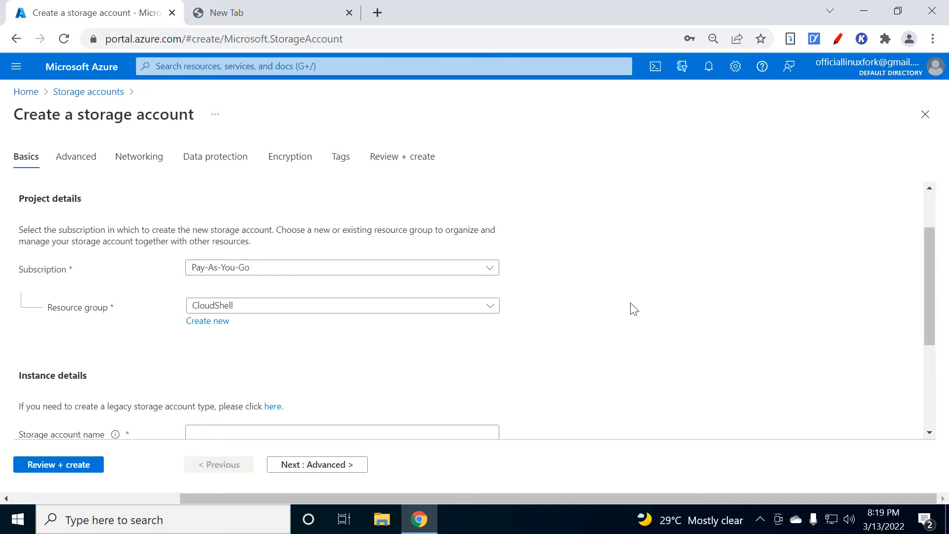
scroll(638, 306, down, 3)
scroll(559, 302, up, 3)
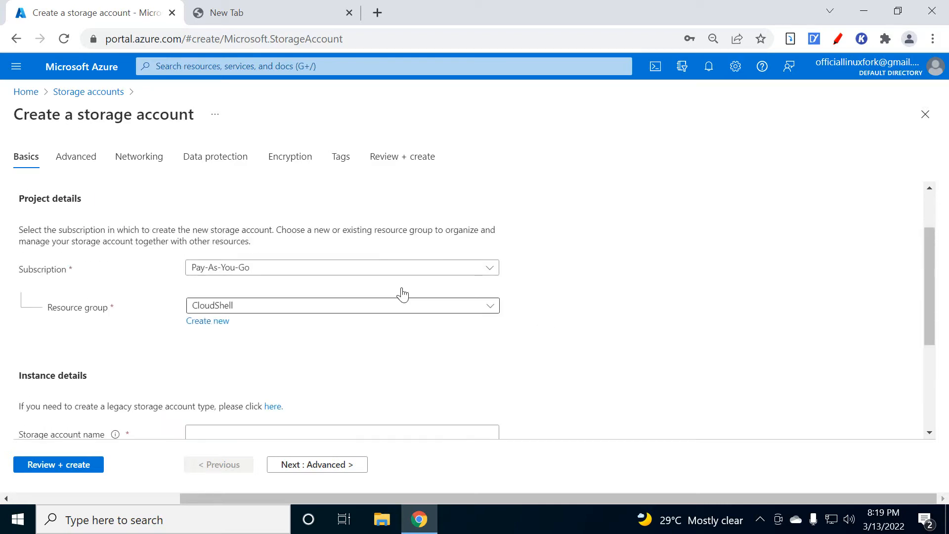
click(268, 308)
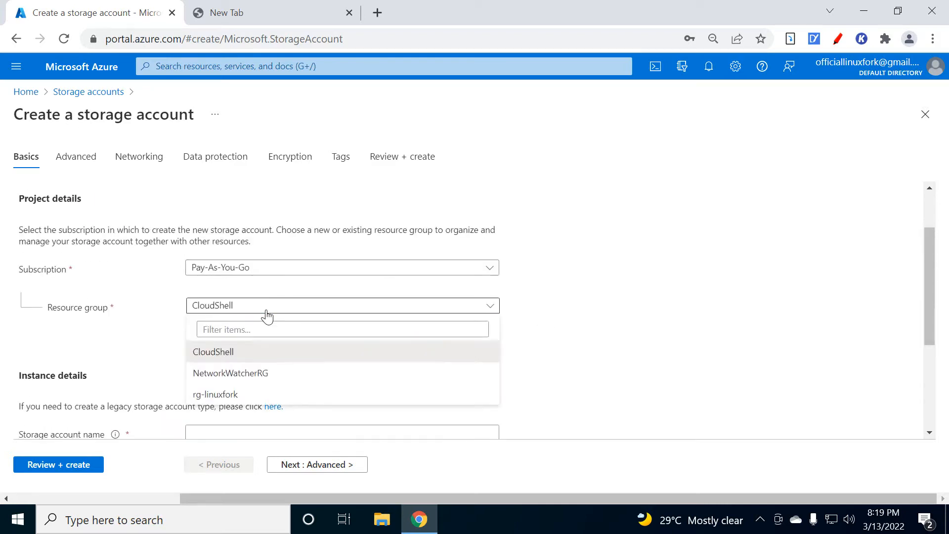
click(224, 394)
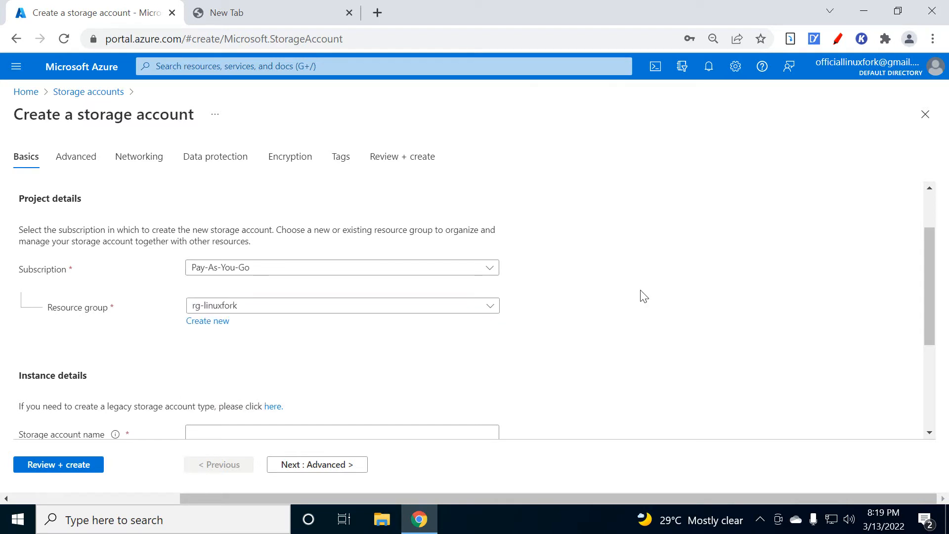
- Name the new storage account stgmystorage
scroll(640, 304, down, 3)
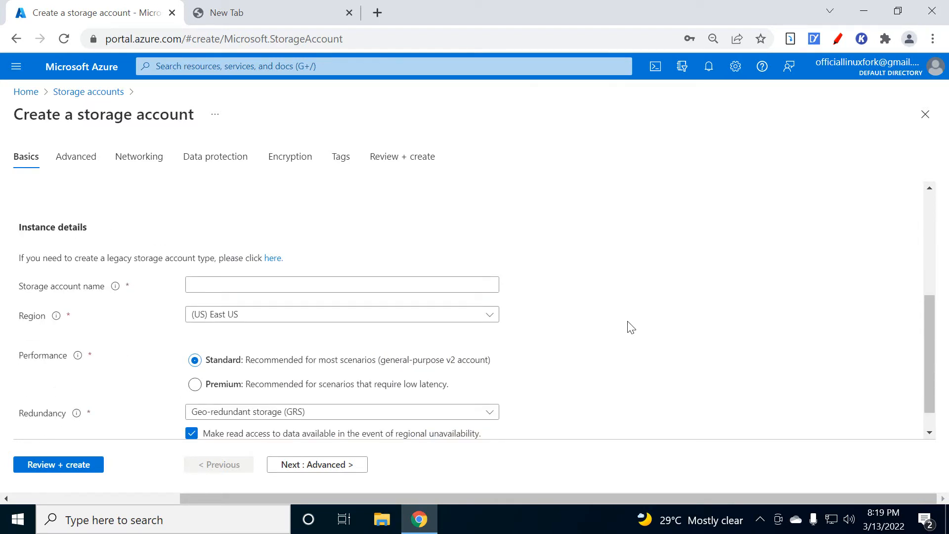
click(213, 283)
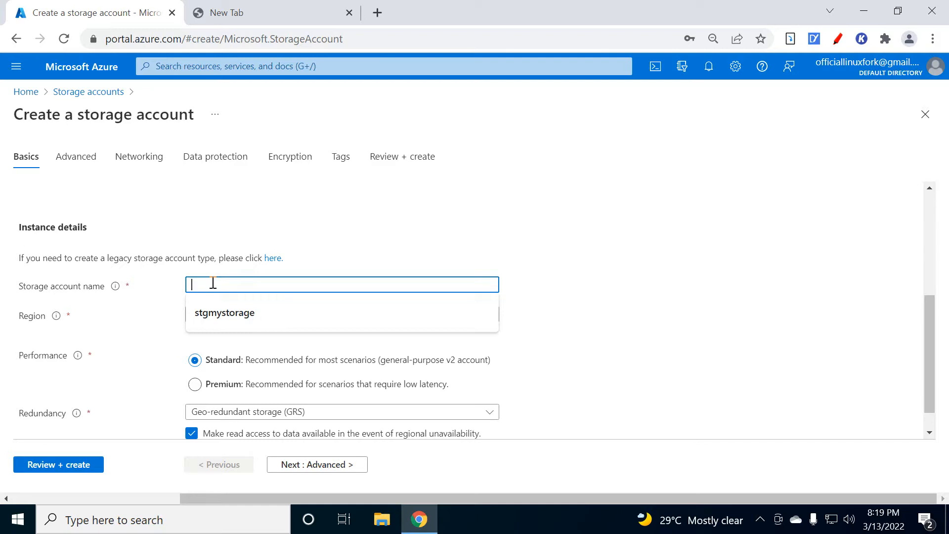
click(262, 312)
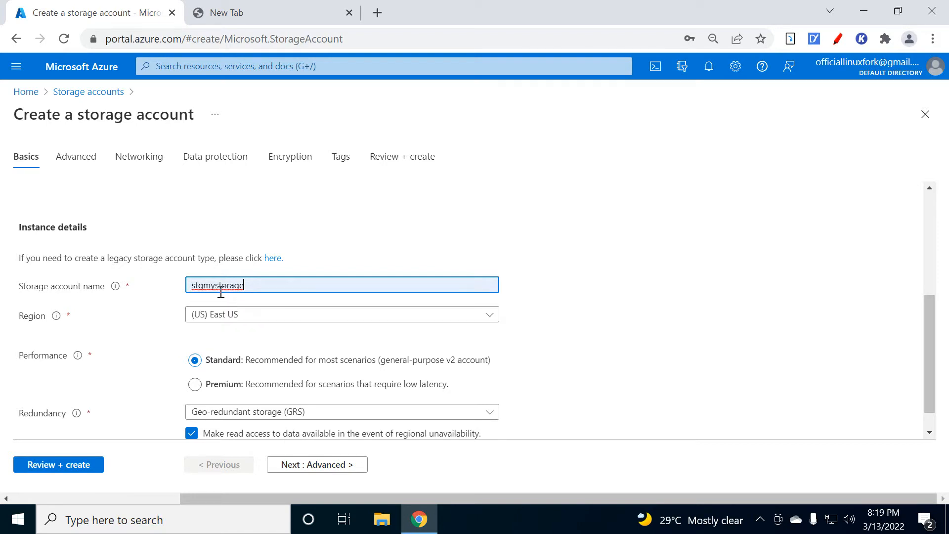
click(580, 244)
- Set the storage account's redundancy to Locally-redundant storage (LRS) and continue to the advanced settings
scroll(584, 252, down, 1)
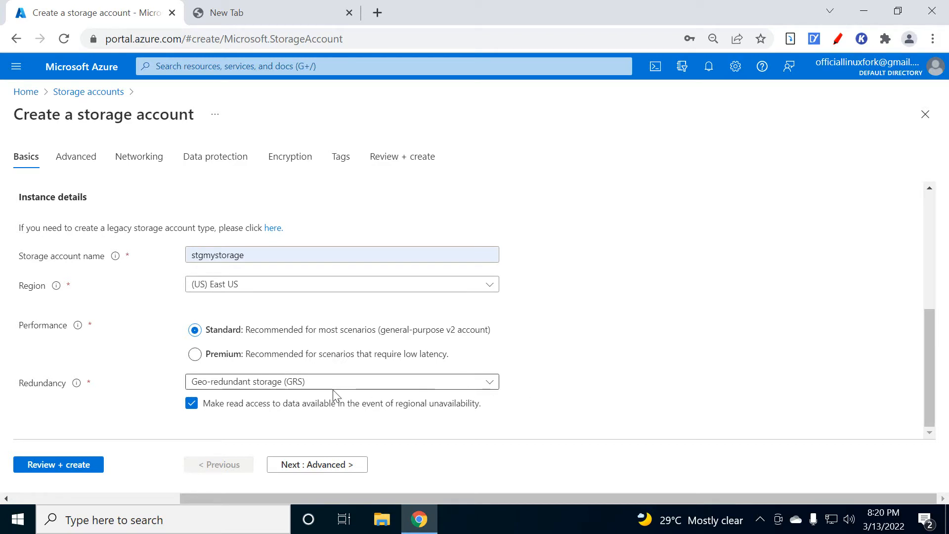
click(255, 385)
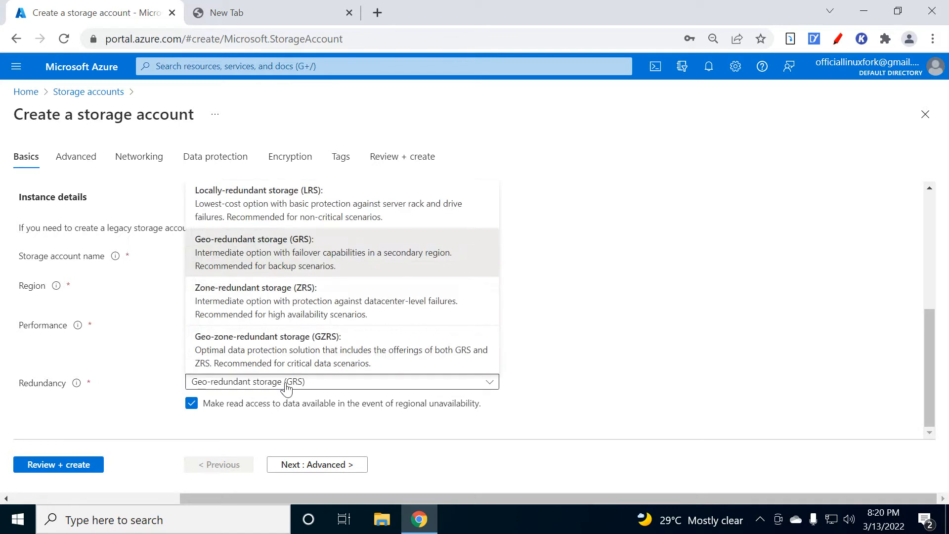
click(291, 205)
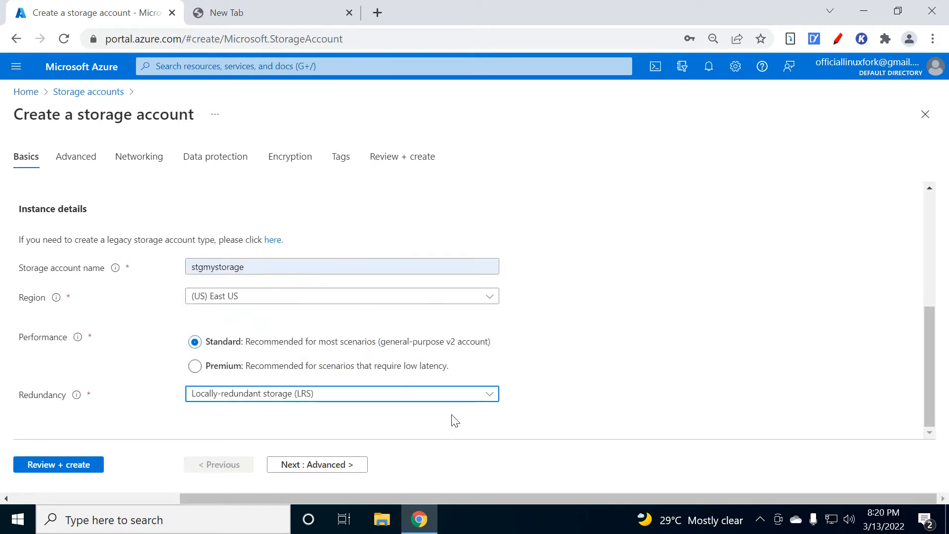
click(327, 465)
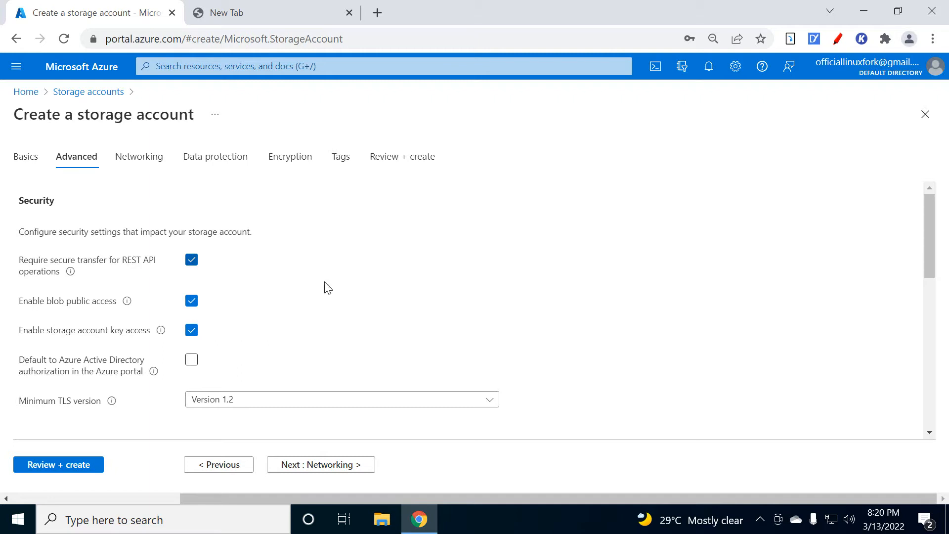
- Examine the storage account's advanced options for security, Data Lake Storage Gen2, blob storage and Azure Files
scroll(593, 296, down, 10)
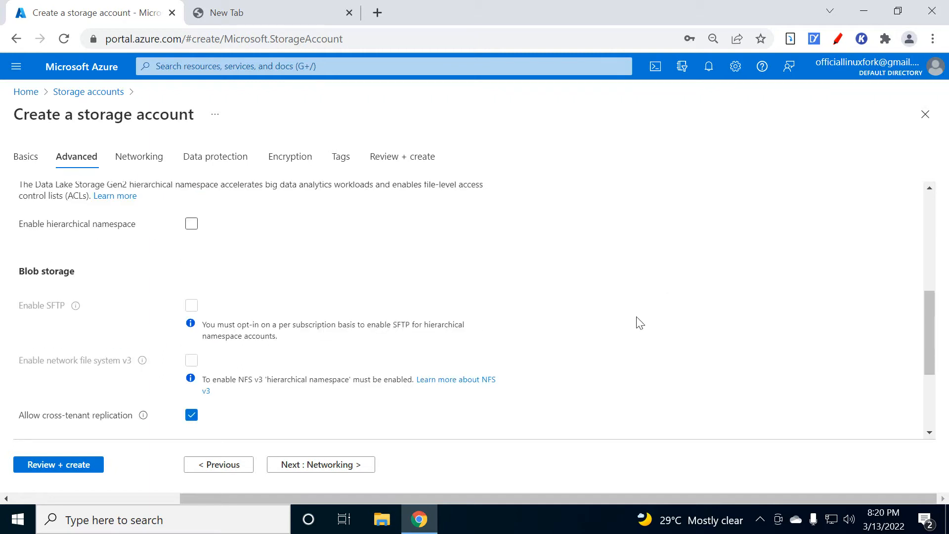
scroll(638, 322, down, 3)
scroll(519, 375, down, 1)
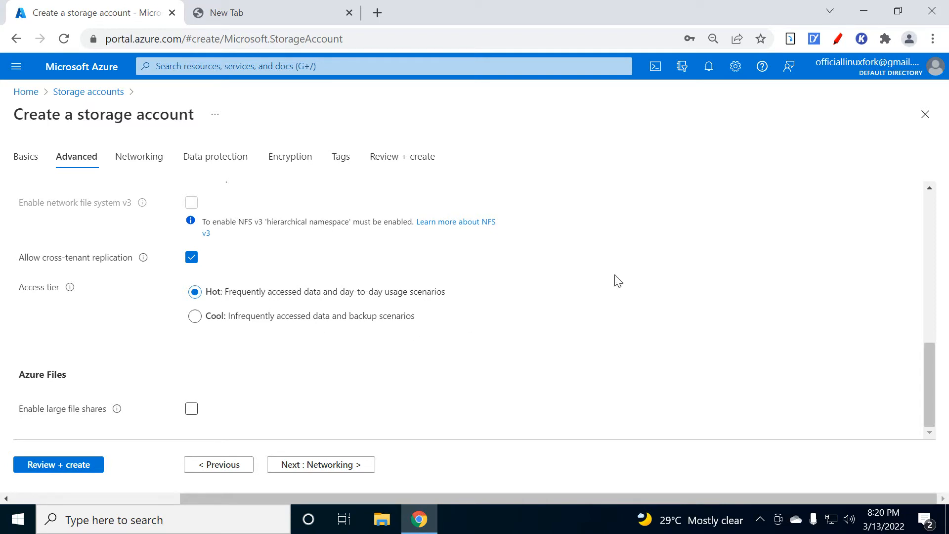
scroll(613, 297, up, 3)
scroll(604, 328, up, 3)
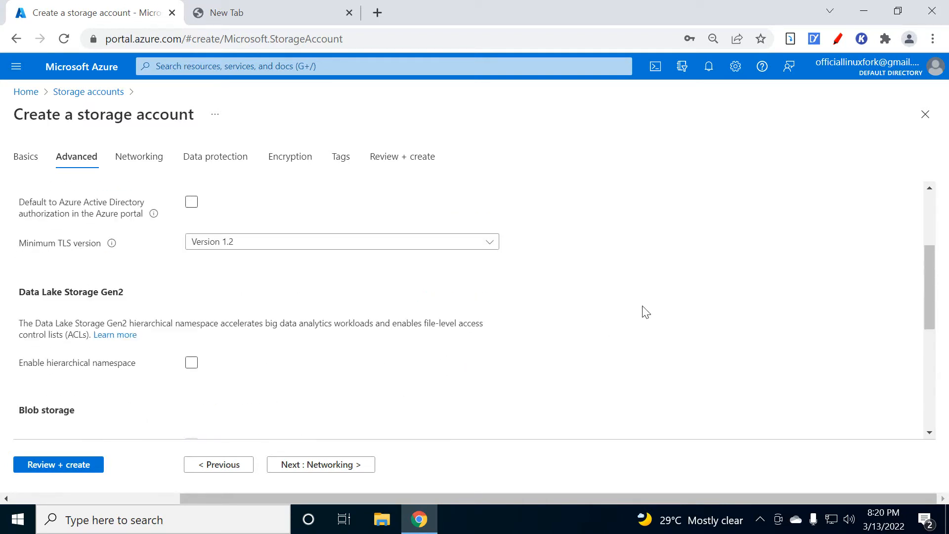
scroll(641, 322, up, 2)
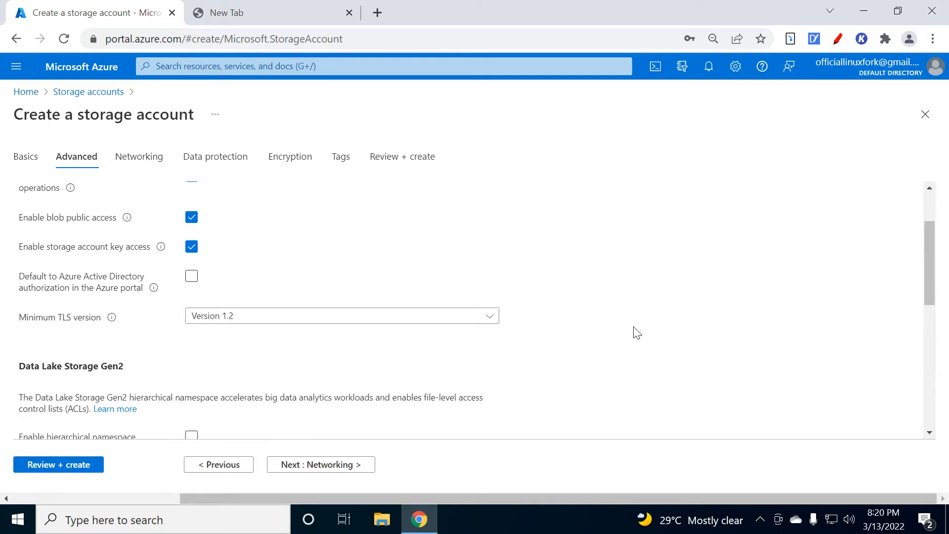
scroll(615, 336, up, 1)
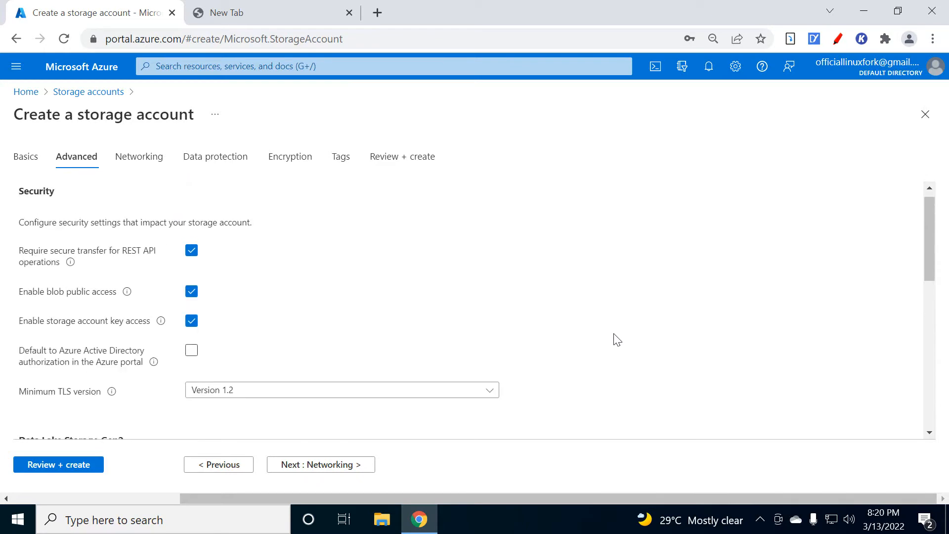
scroll(617, 339, down, 9)
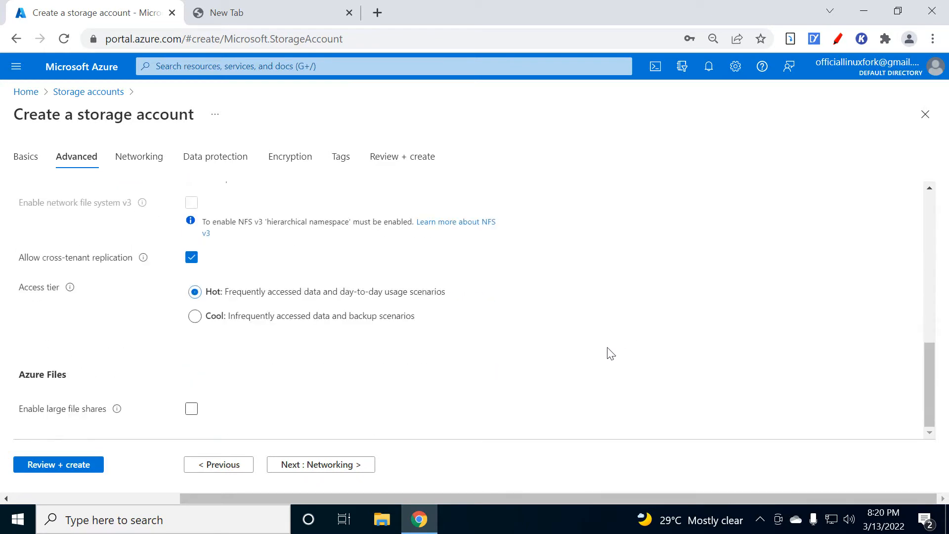
- Accept the default networking, data protection, encryption and tag settings and create the storage account
click(351, 463)
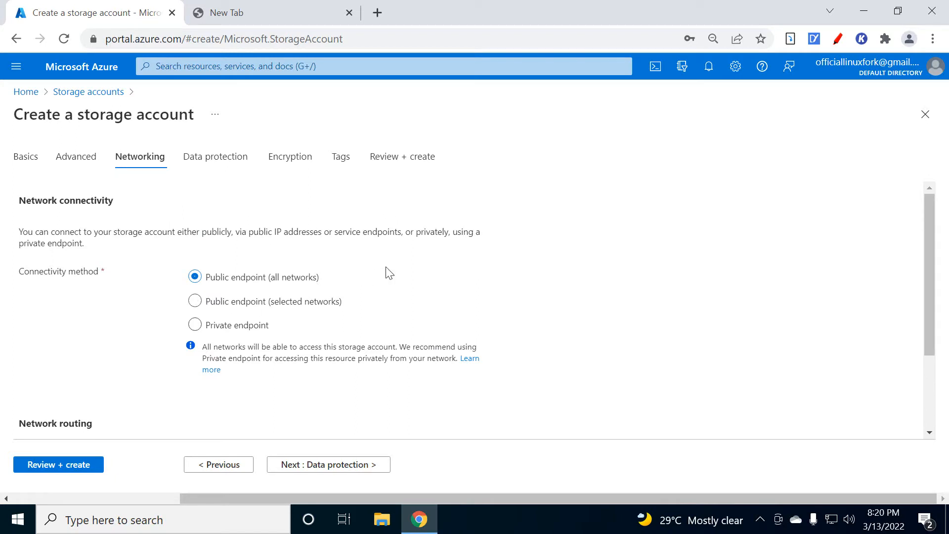
click(356, 476)
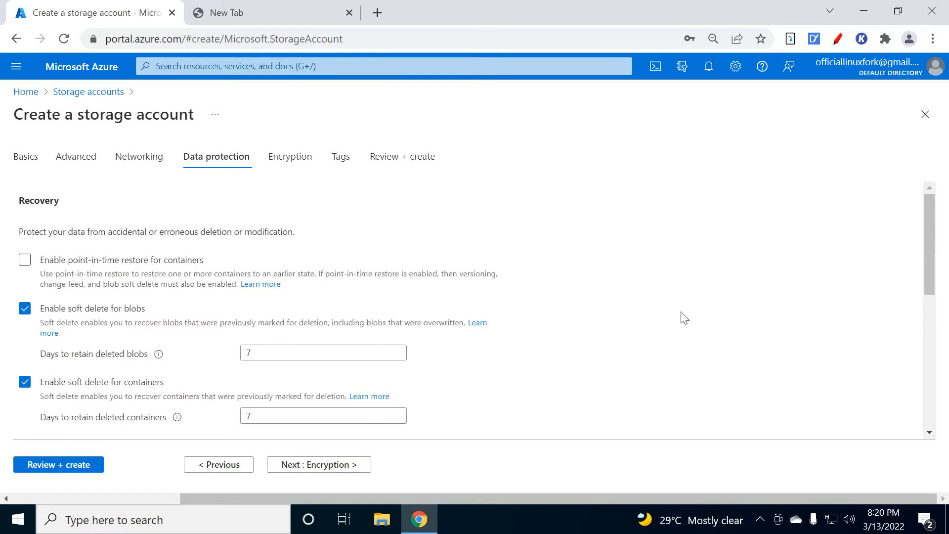
scroll(468, 397, down, 7)
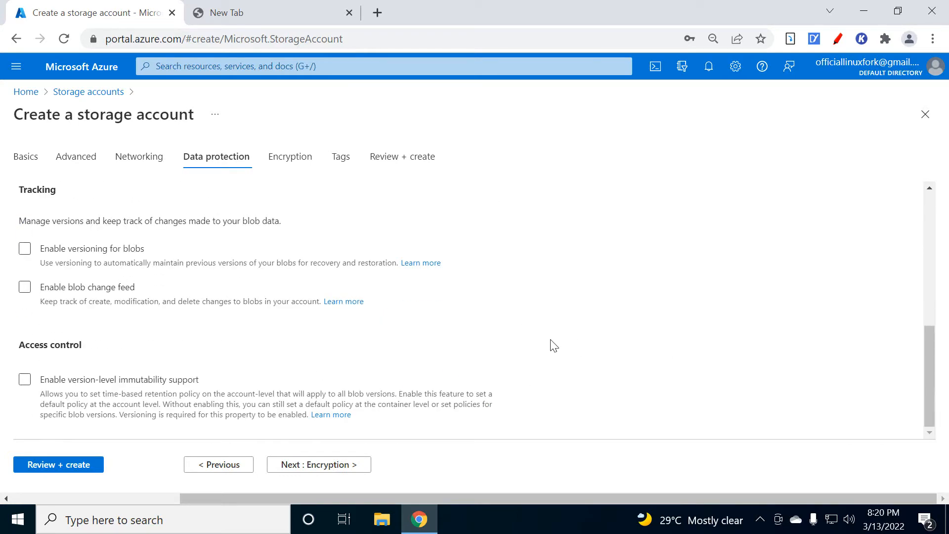
click(376, 464)
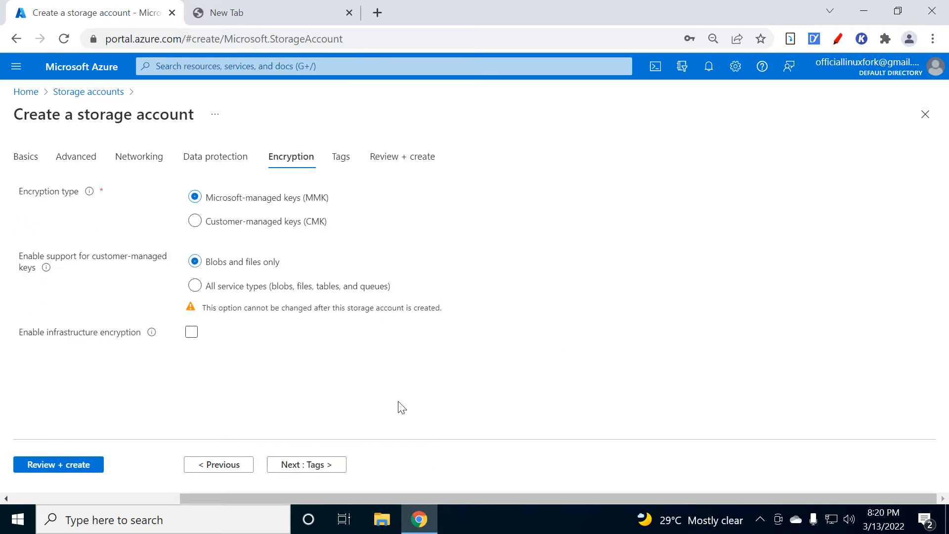
click(326, 467)
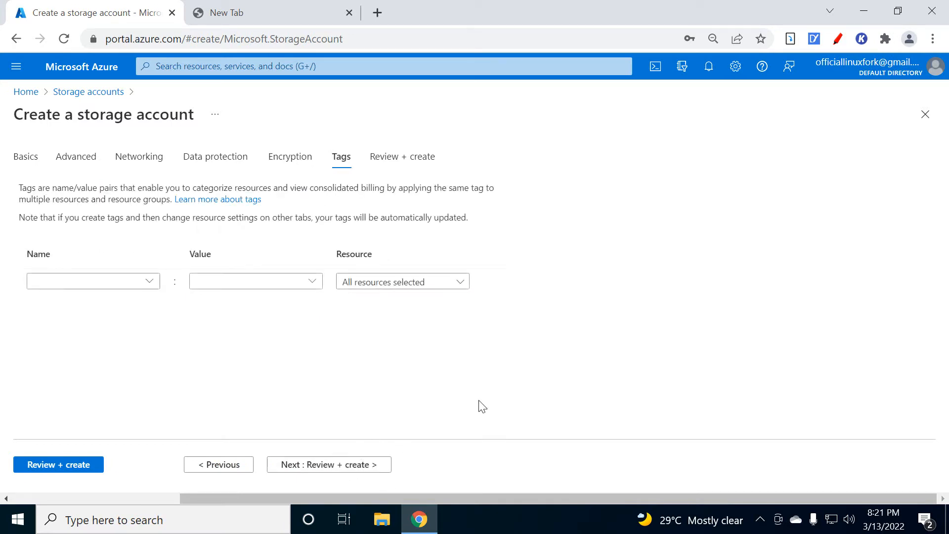
click(44, 467)
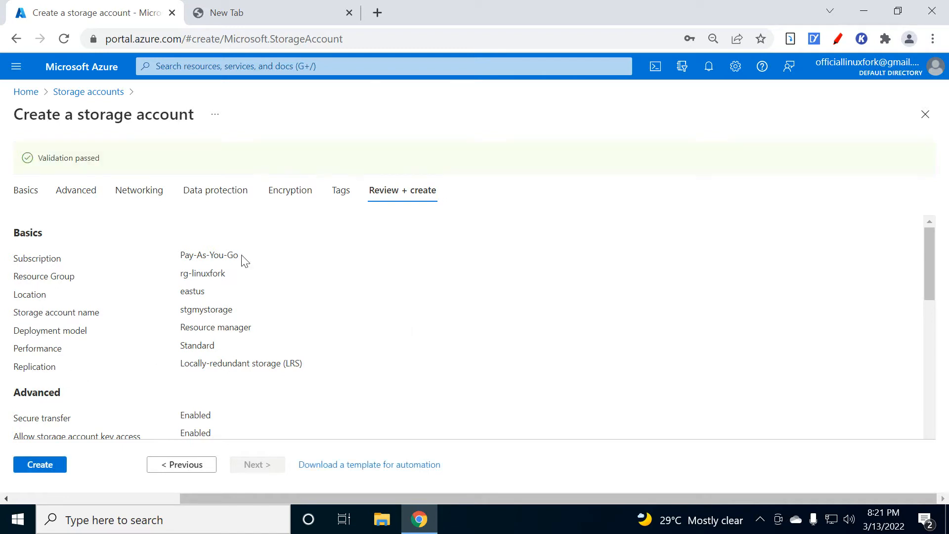
click(42, 465)
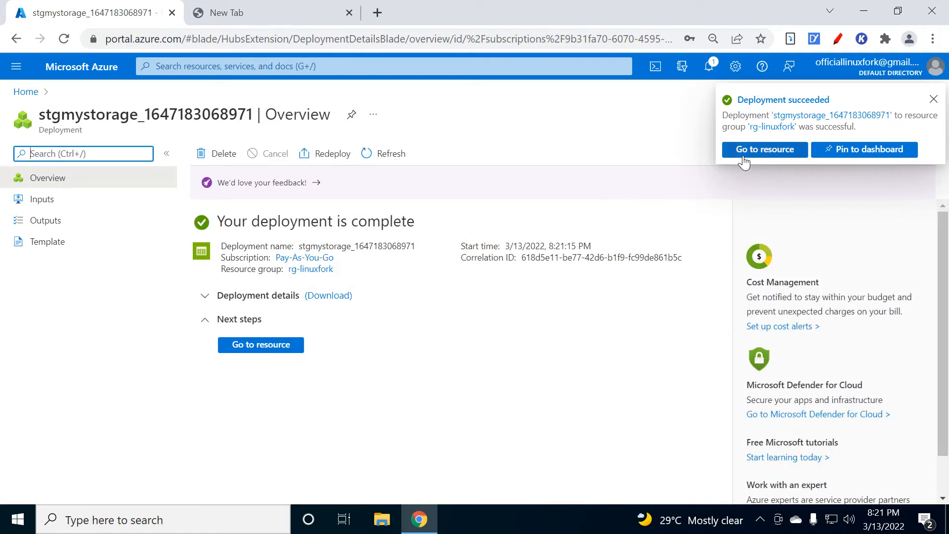
- Go to the deployed stgmystorage account and open its file shares
click(259, 345)
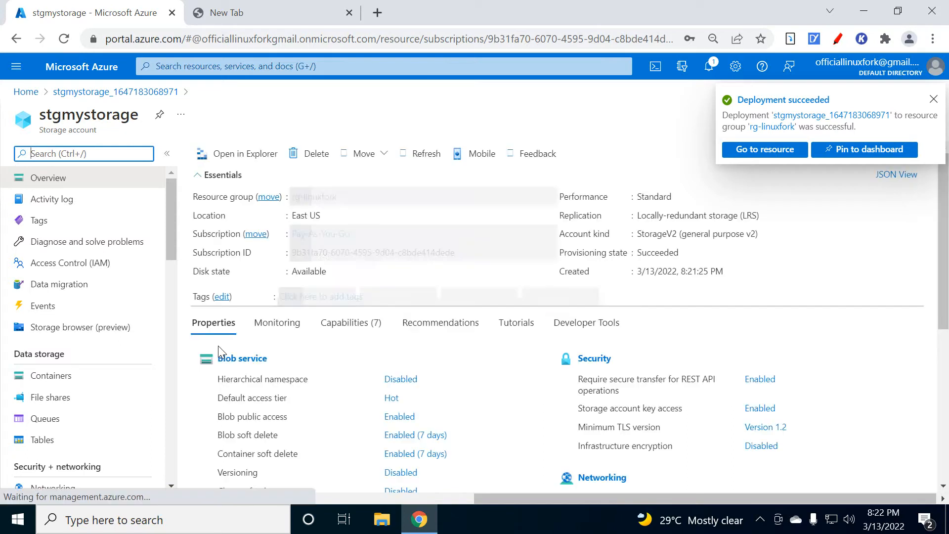
scroll(135, 376, down, 1)
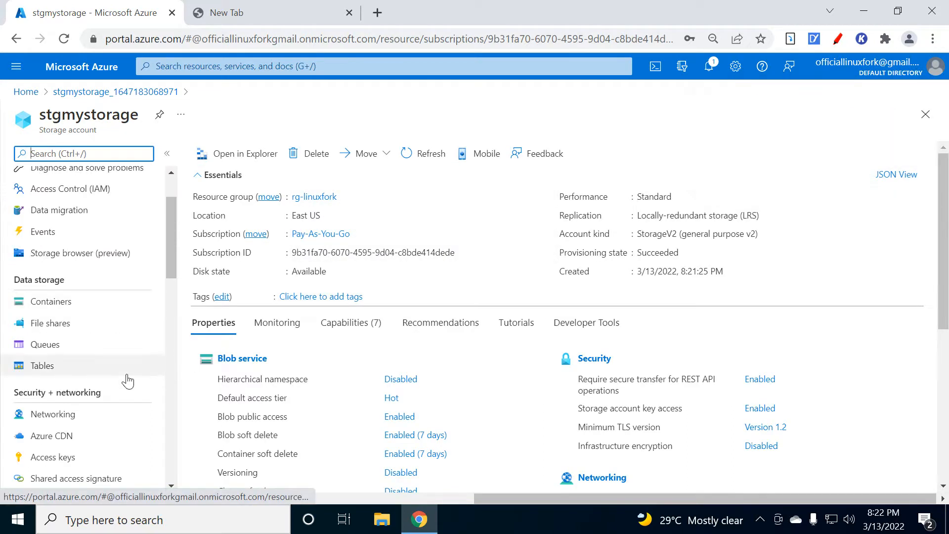
click(48, 324)
click(48, 327)
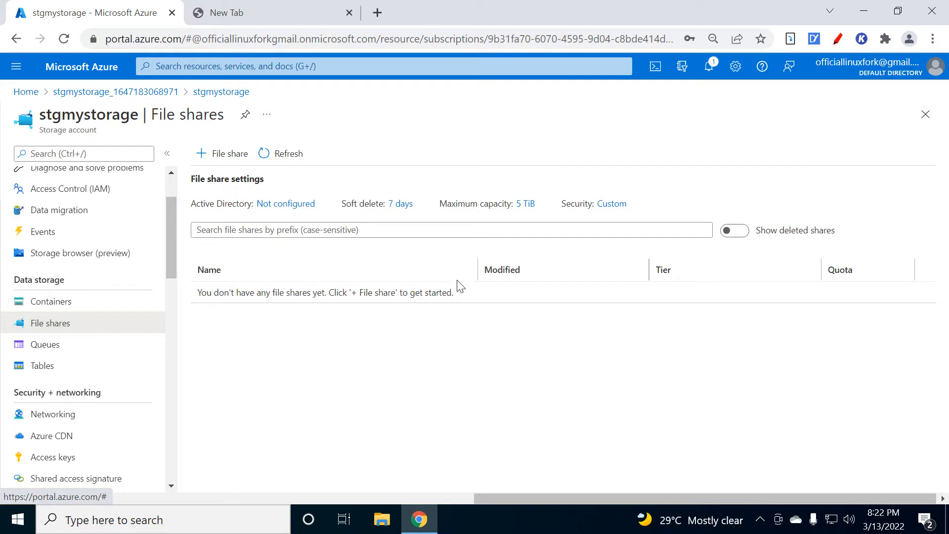
- Create a file share named myazurefileshare with the Hot tier in the stgmystorage account
click(210, 157)
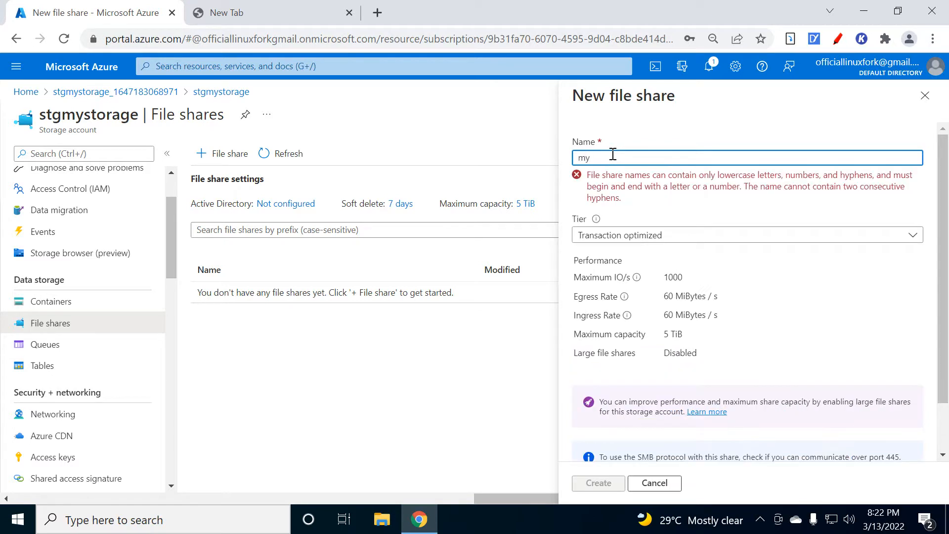
text(myazurefileshare)
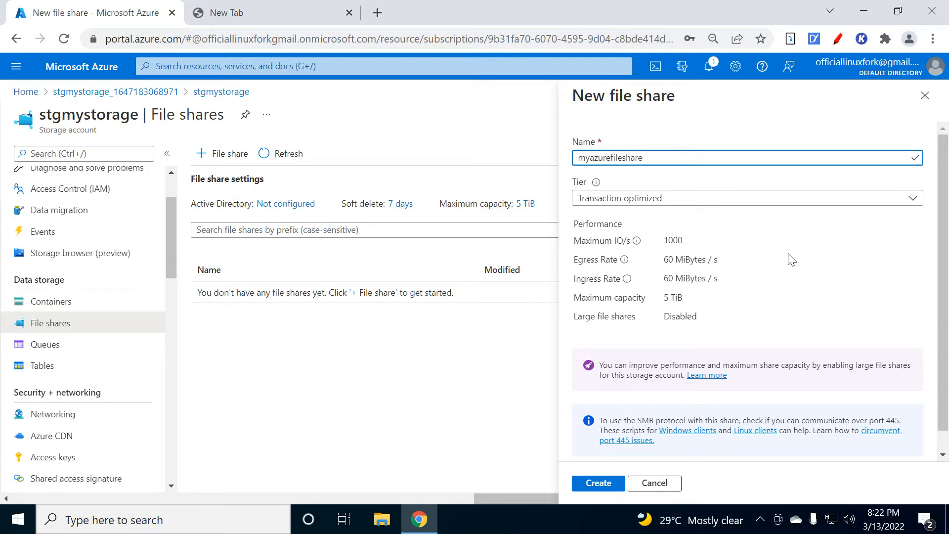
click(688, 198)
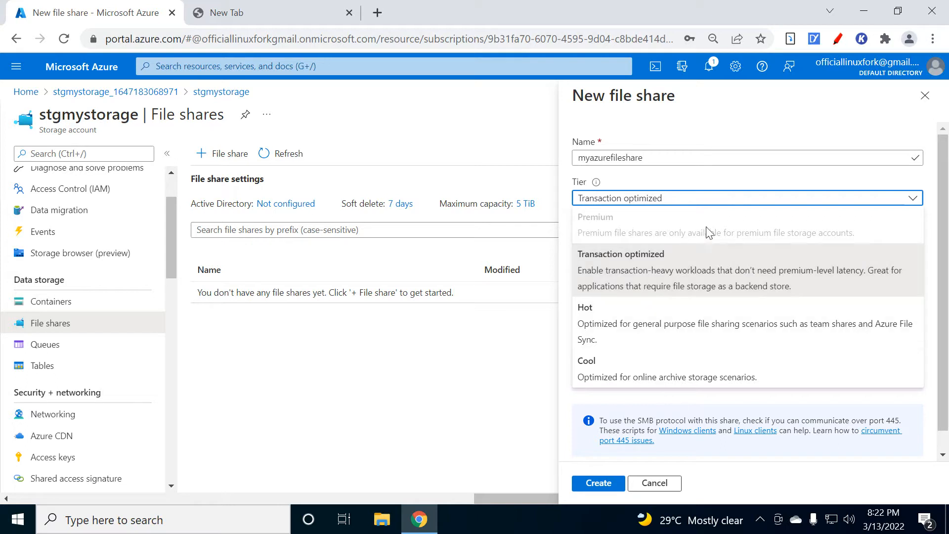
click(684, 199)
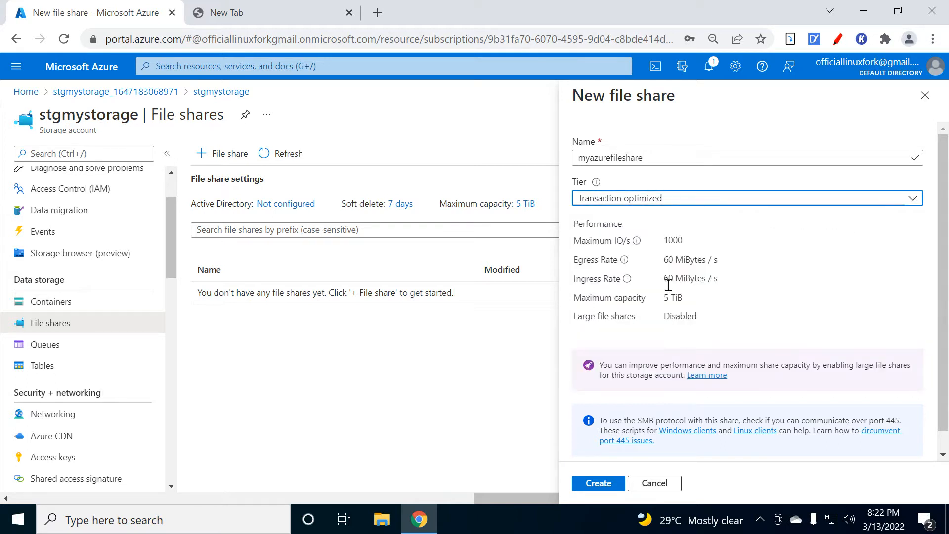
click(686, 200)
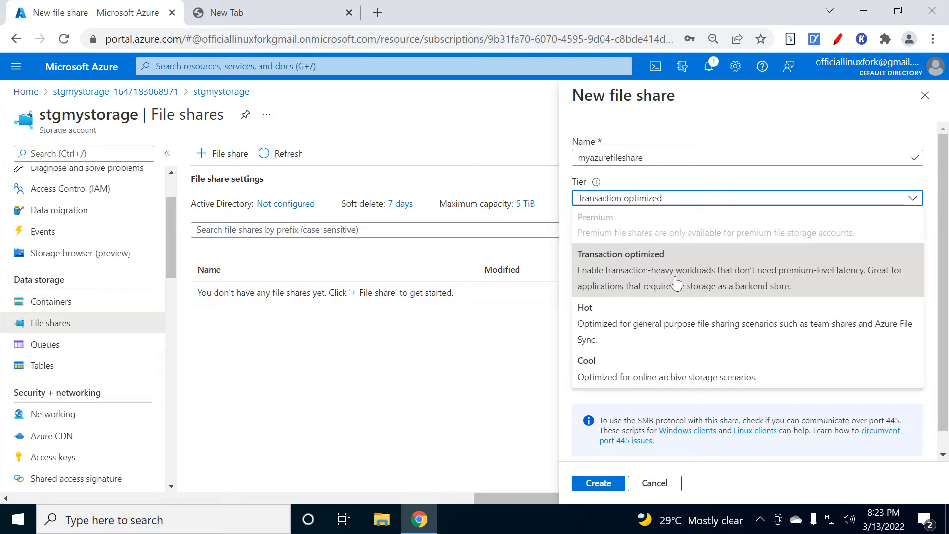
click(643, 324)
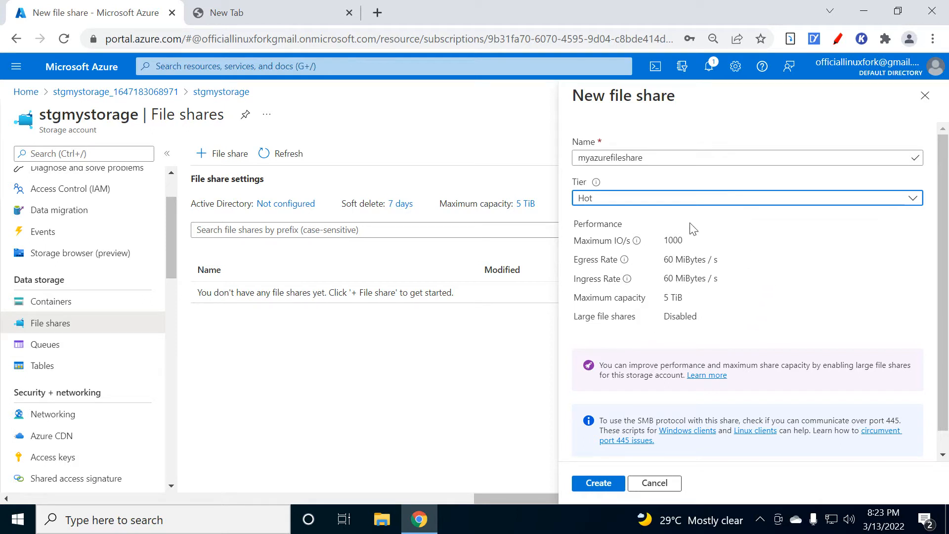
scroll(766, 310, down, 1)
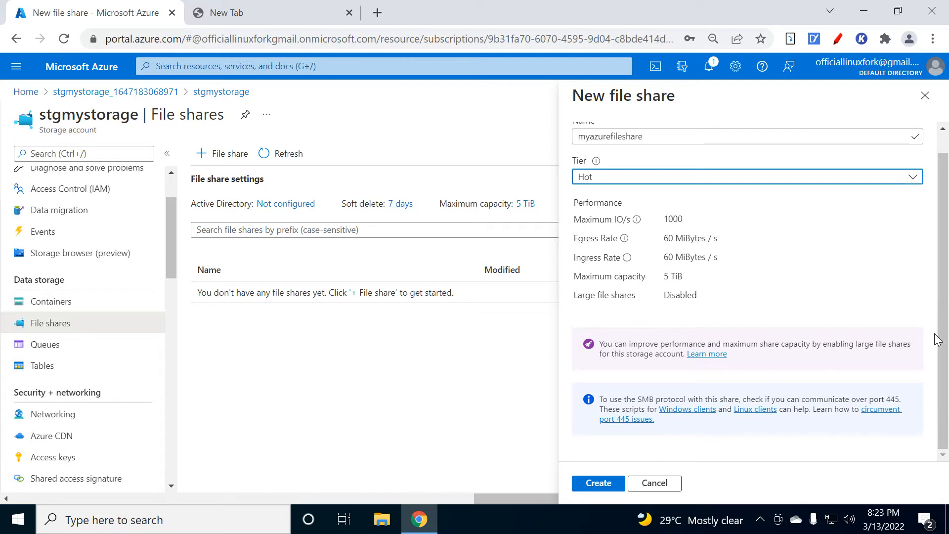
click(584, 483)
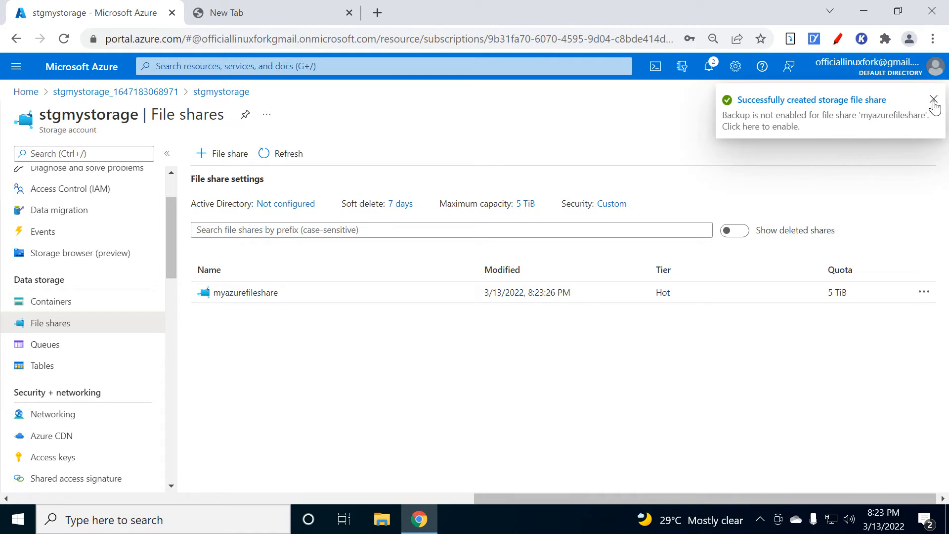
click(933, 100)
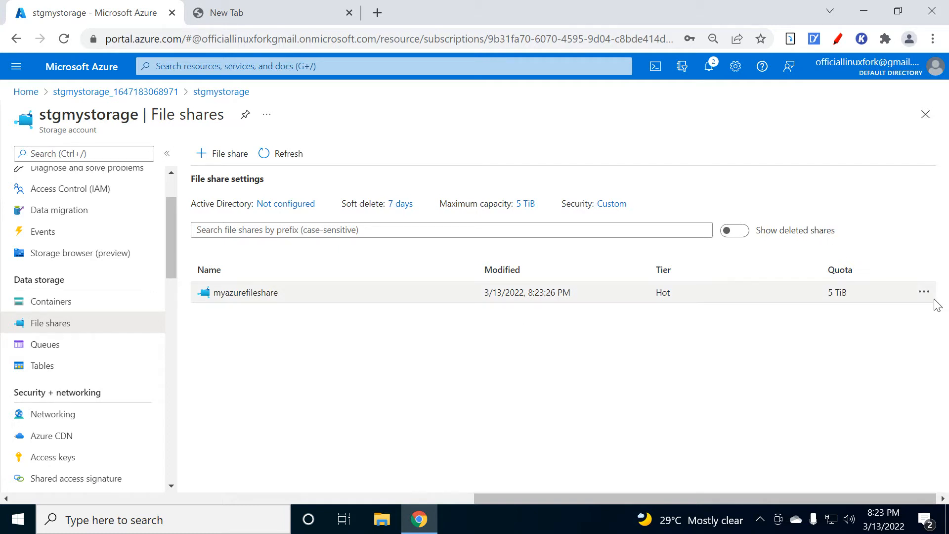
- Preview the Maximum compatibility and Maximum security profiles in the file share security settings, leaving without saving
click(612, 205)
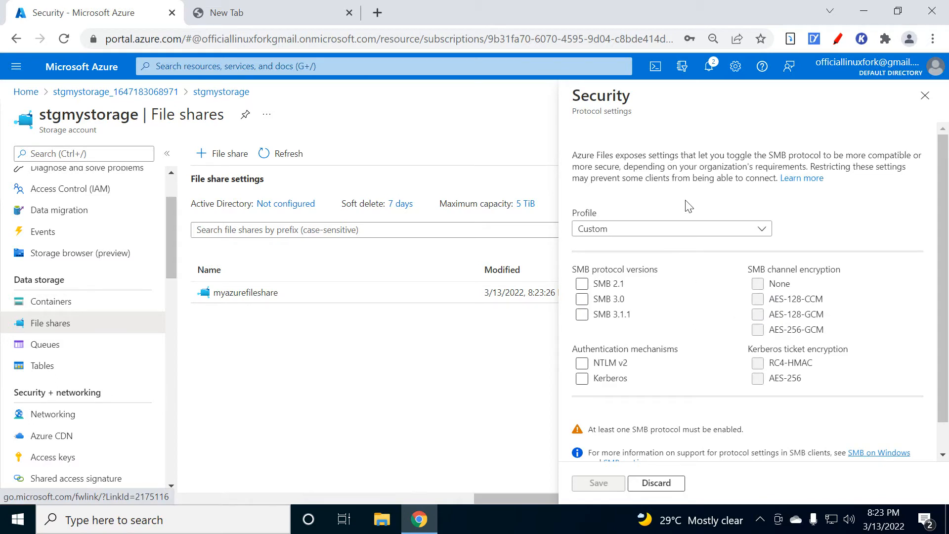
click(650, 230)
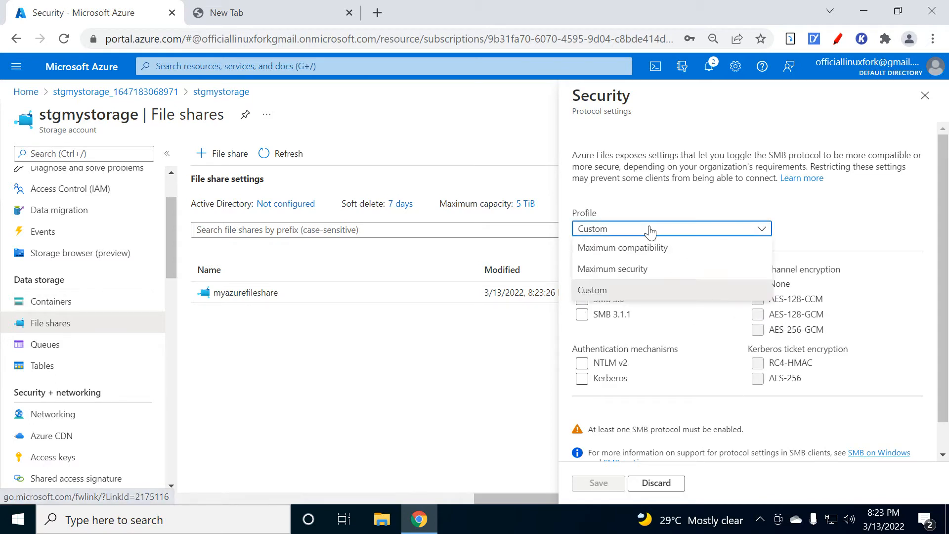
click(611, 251)
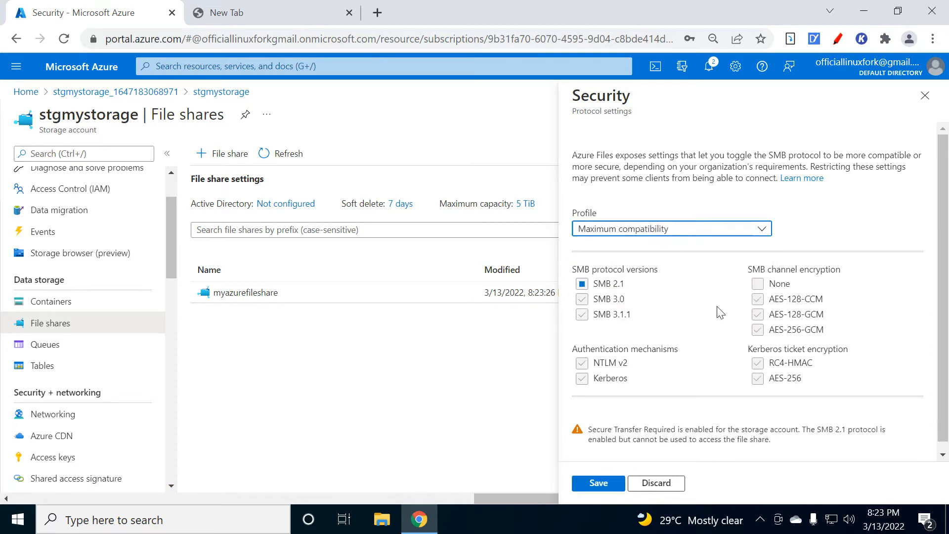
scroll(703, 341, down, 1)
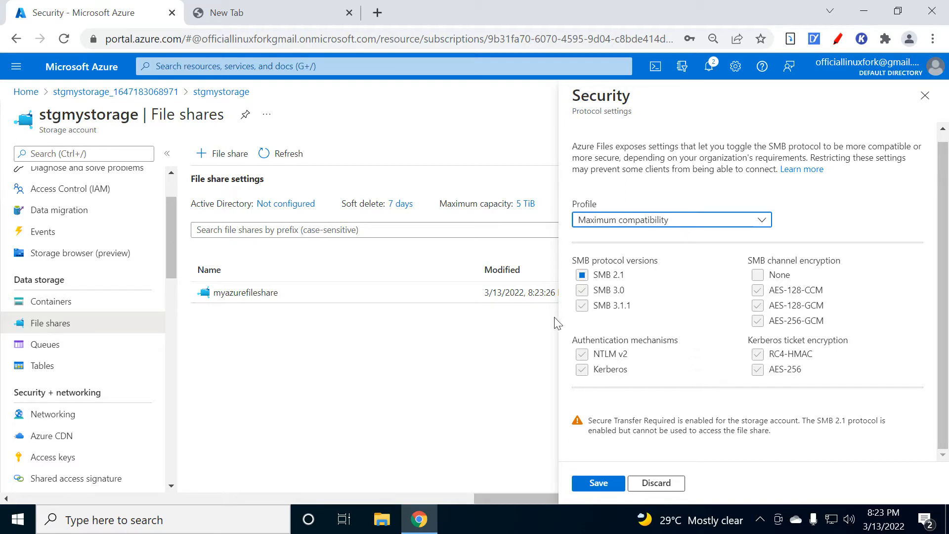
click(681, 228)
click(613, 262)
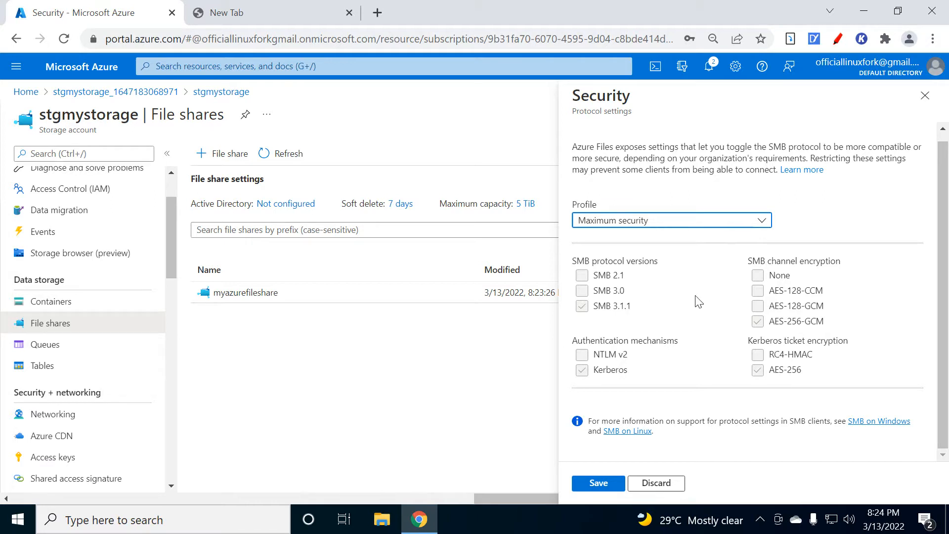
click(925, 96)
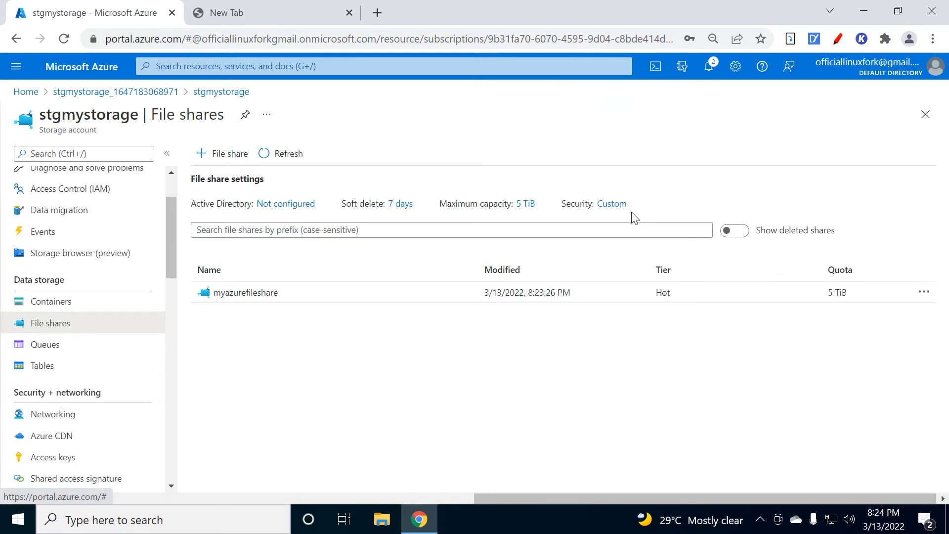
- Preview the 100 TiB option for the maximum file share capacity and leave without saving
click(523, 213)
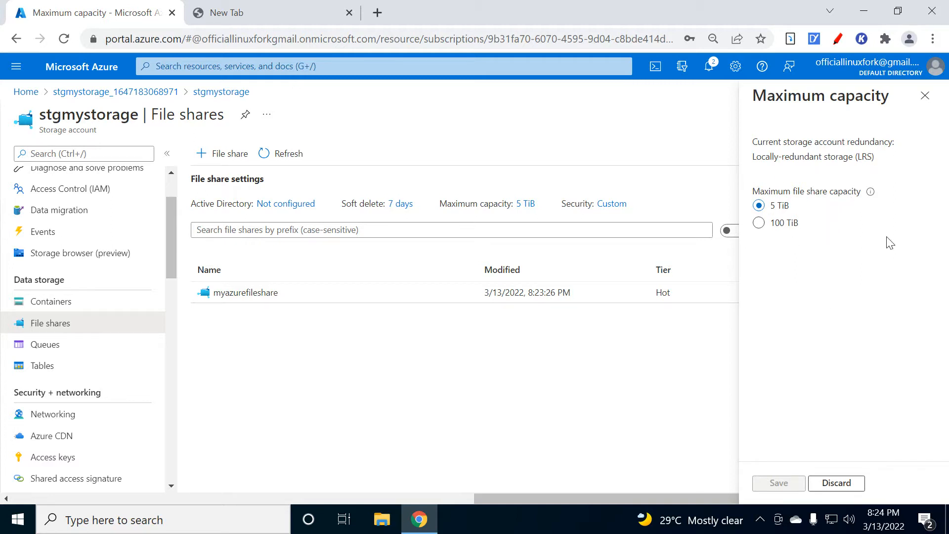
click(759, 223)
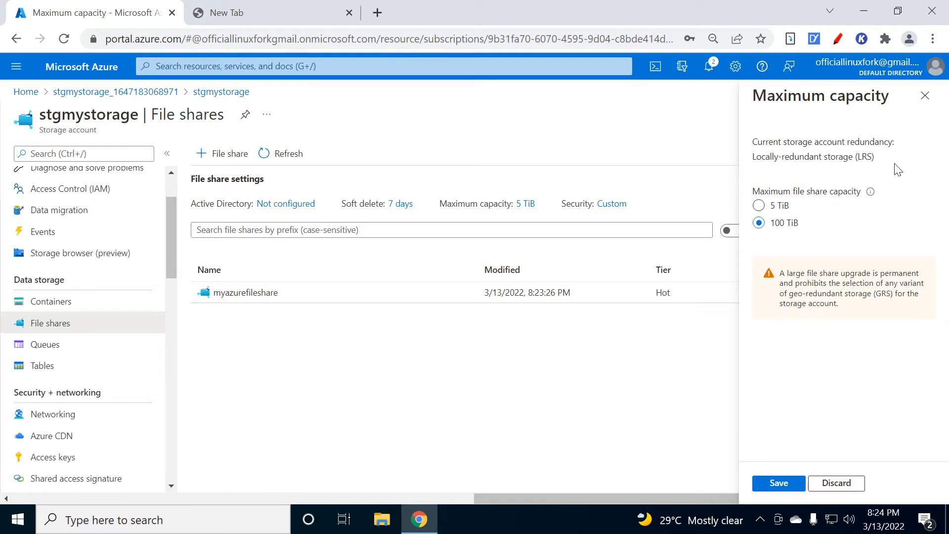
click(925, 95)
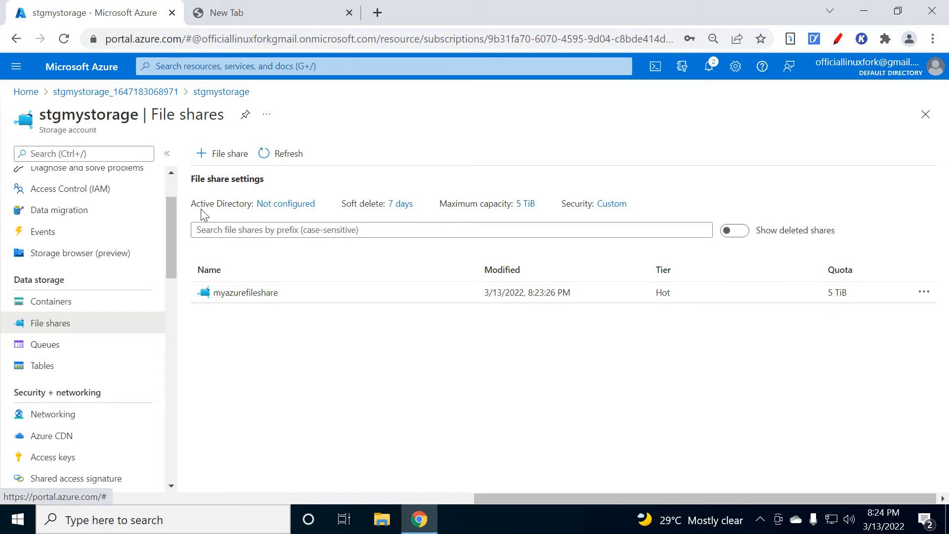
- Review the Active Directory setup options for the account's file shares and return to the share list
click(282, 204)
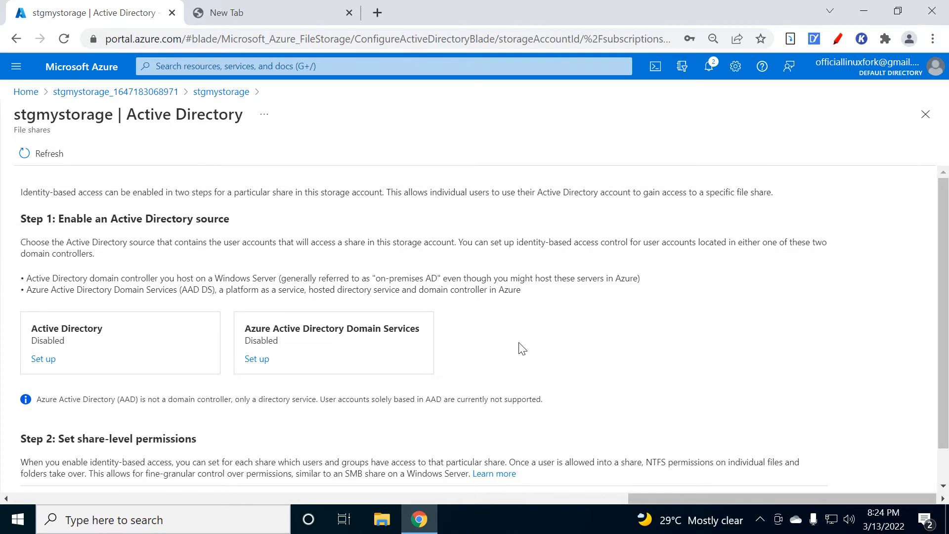
scroll(583, 331, down, 1)
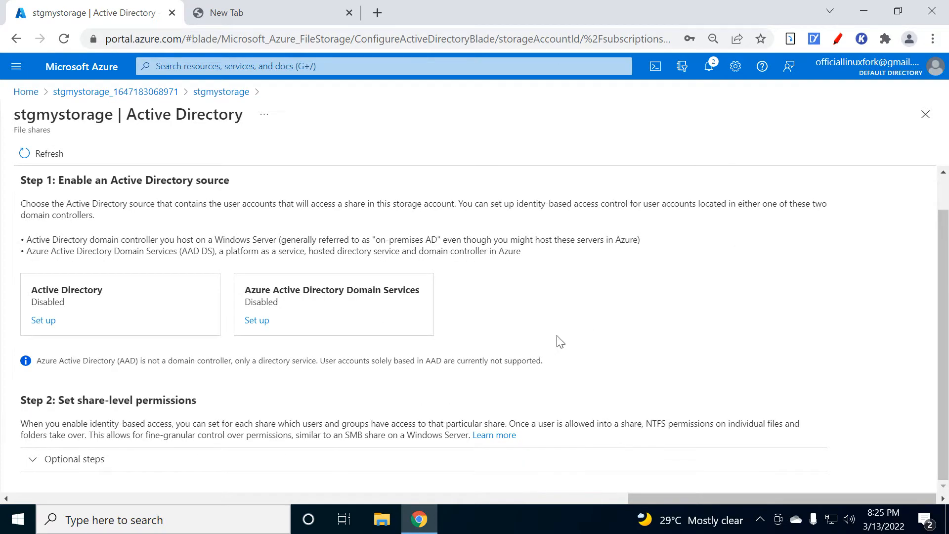
scroll(554, 345, up, 1)
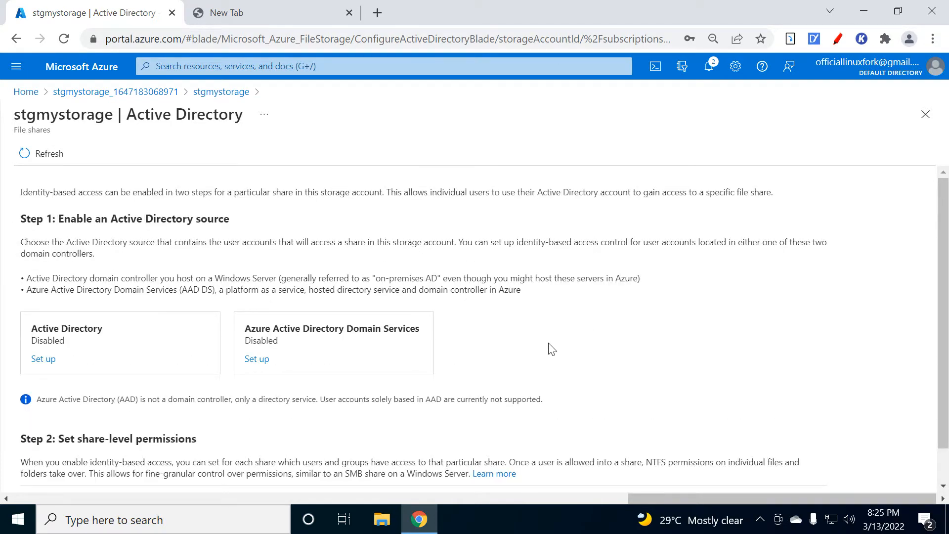
click(924, 114)
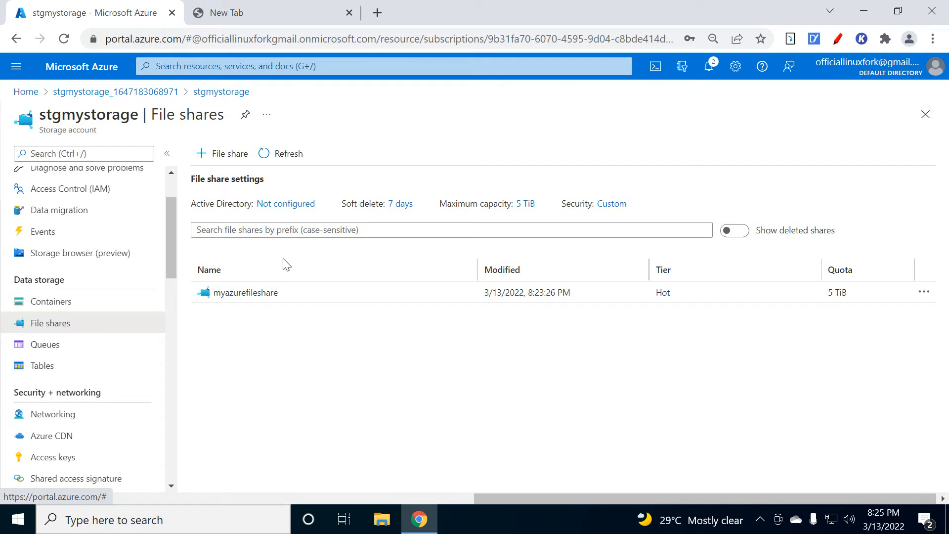
- Set the quota of myazurefileshare to 5 GiB
click(923, 293)
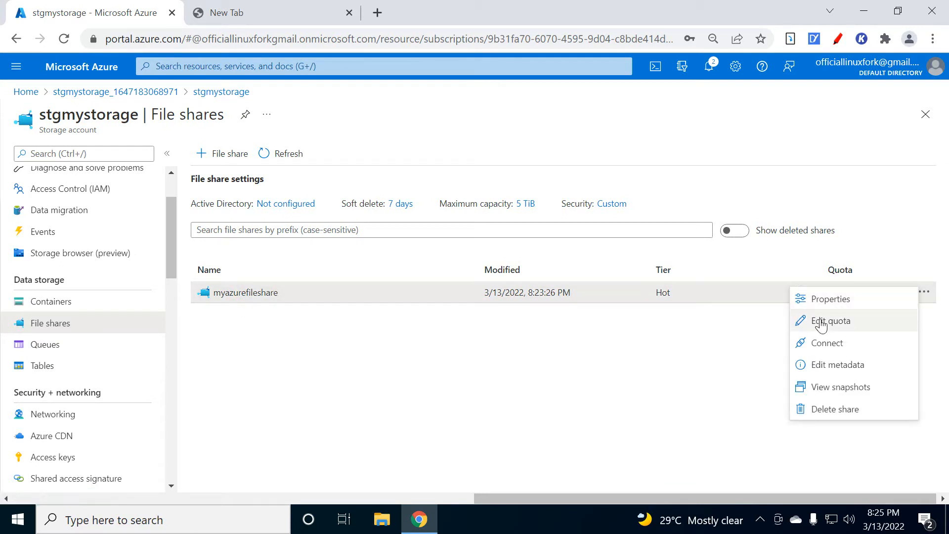
click(532, 368)
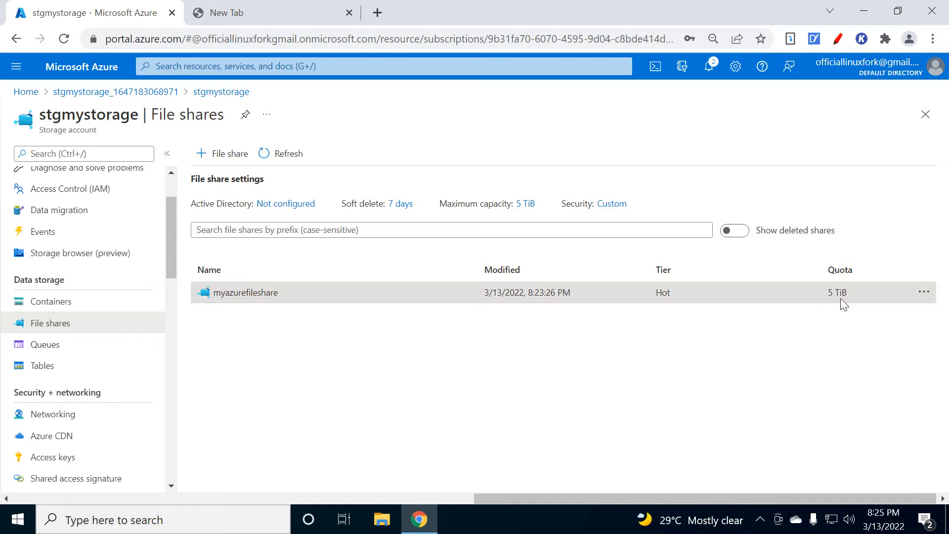
click(924, 293)
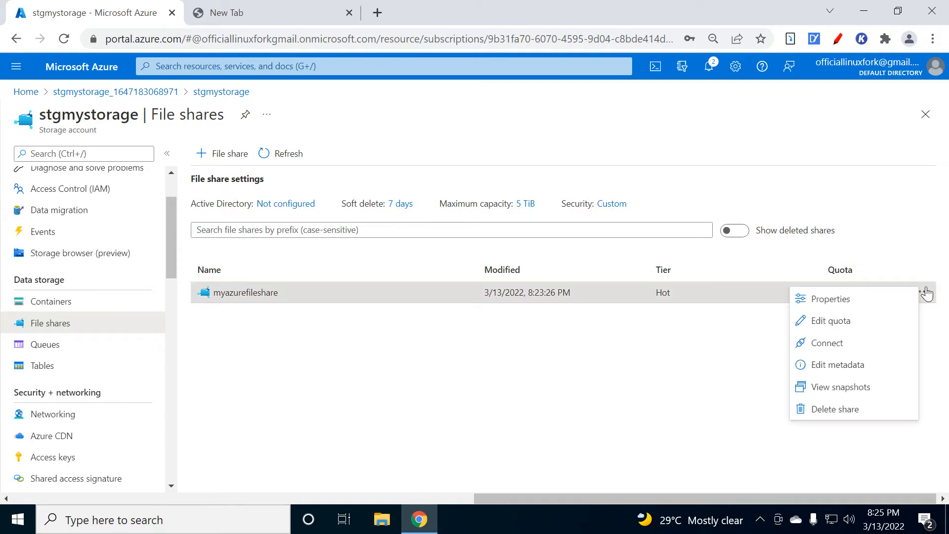
click(823, 321)
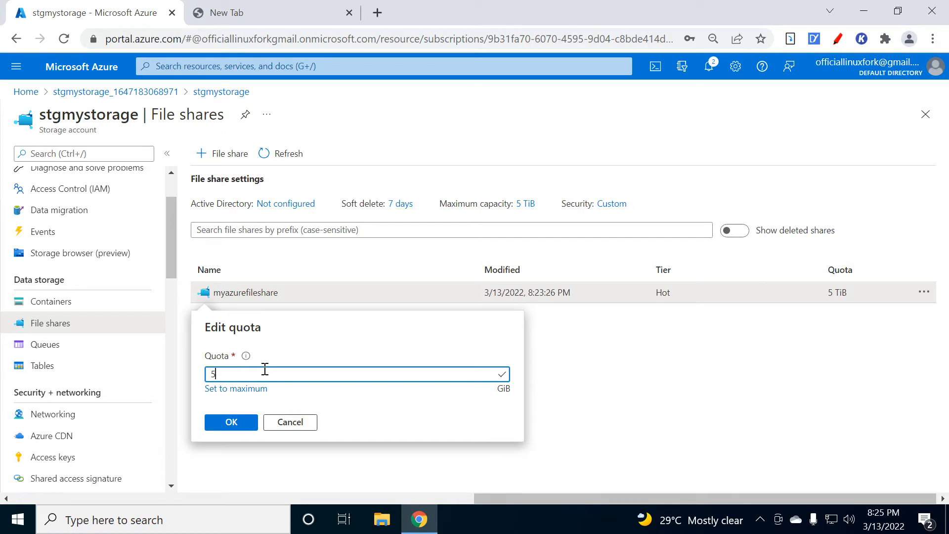
click(230, 422)
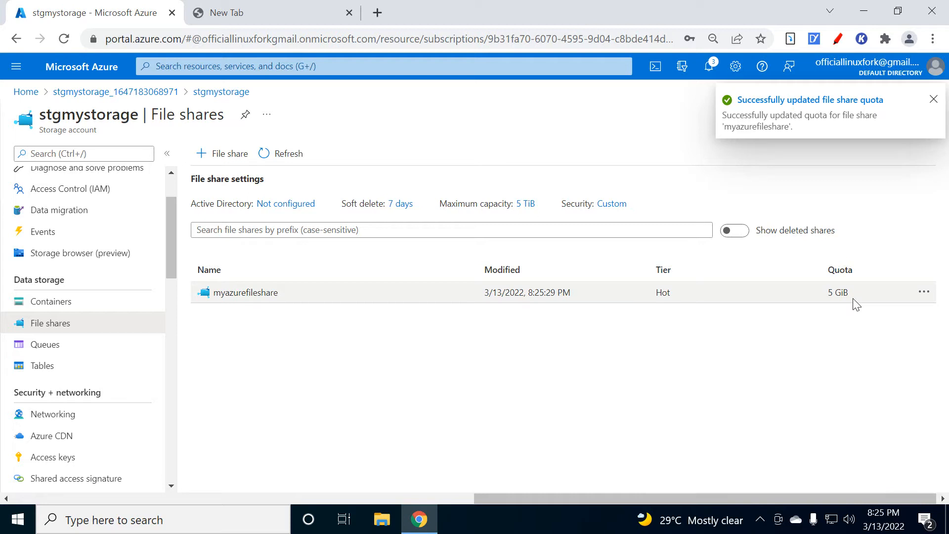
- Review the properties and snapshots of myazurefileshare and return to the account's file share list
click(923, 292)
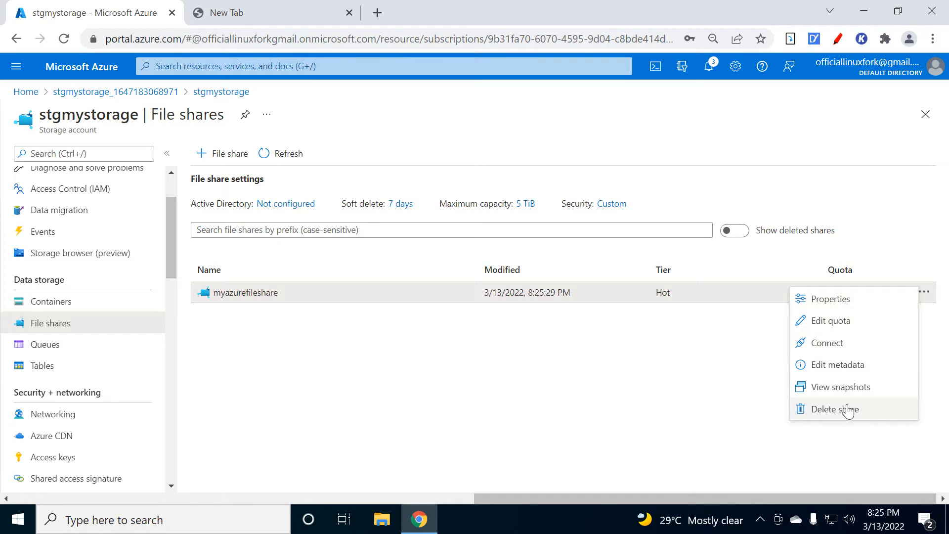
click(824, 308)
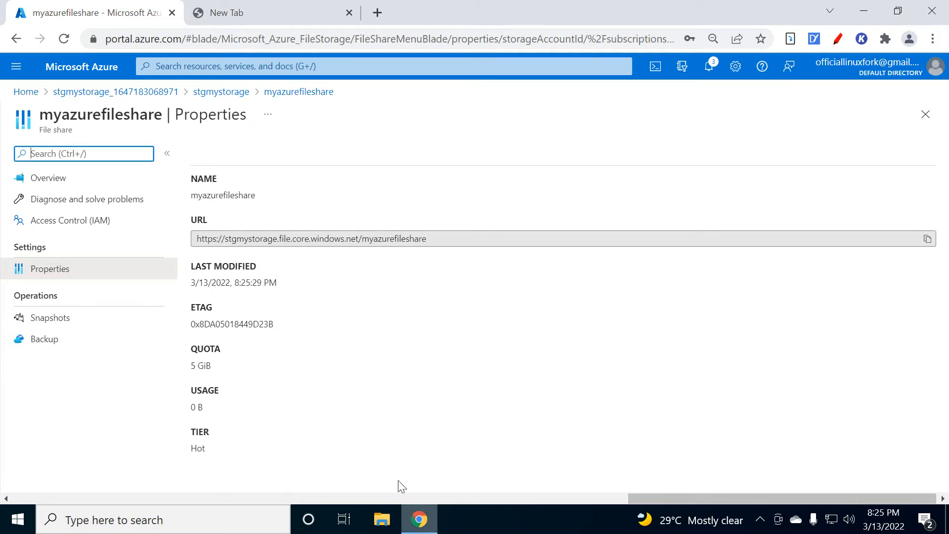
click(45, 317)
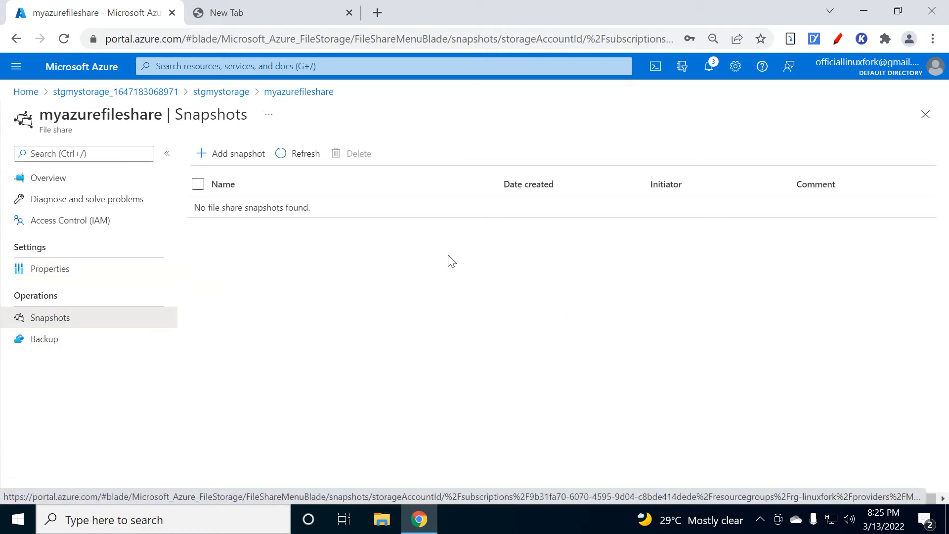
click(299, 94)
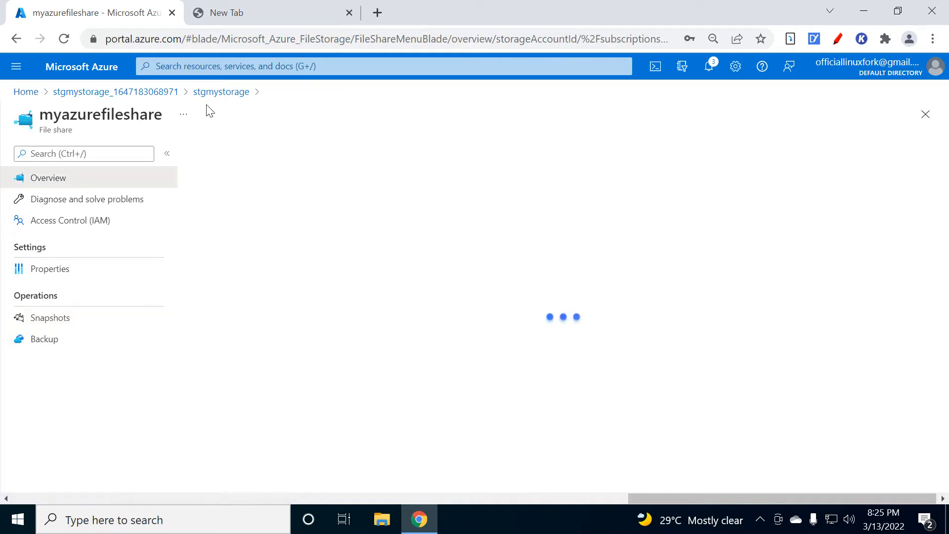
click(218, 93)
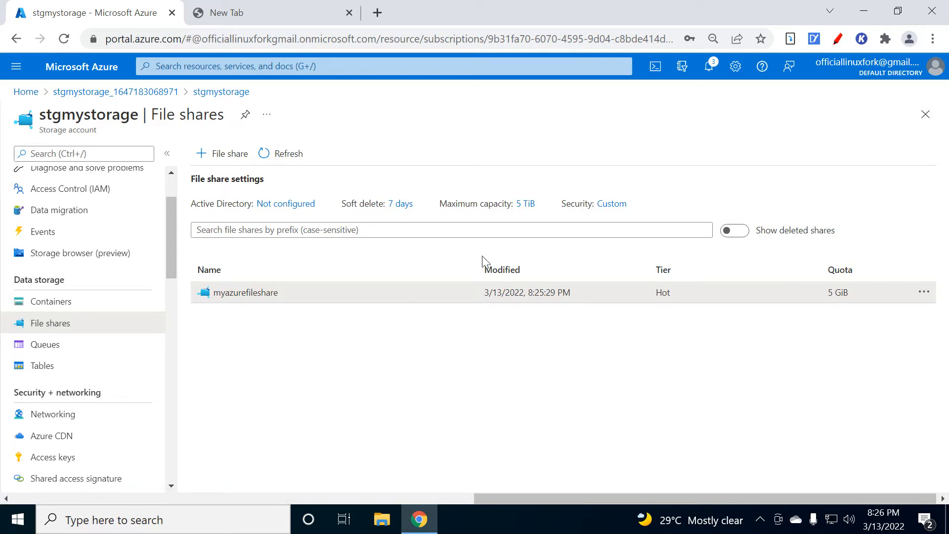
- Open myazurefileshare and compare its connection instructions for Windows, Linux and macOS, ending on the Linux ones
click(250, 293)
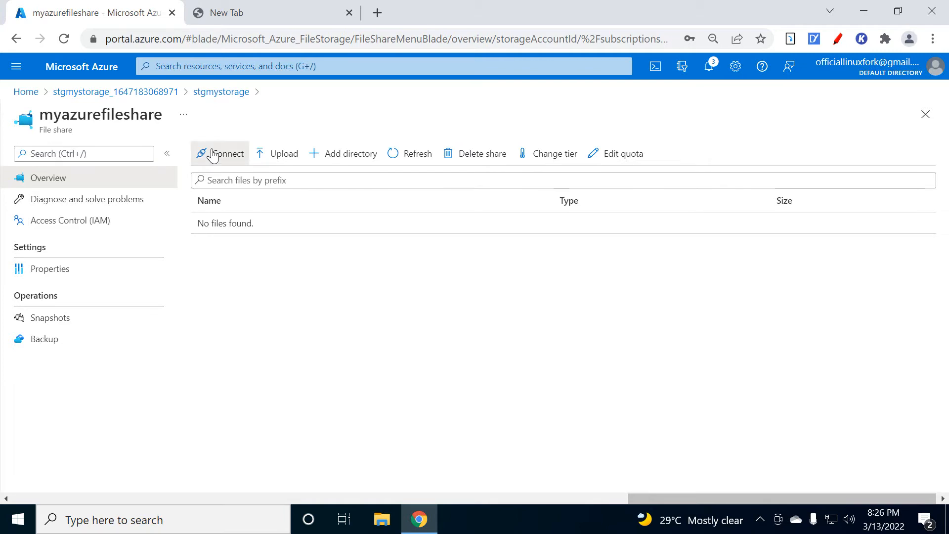
click(213, 154)
click(635, 210)
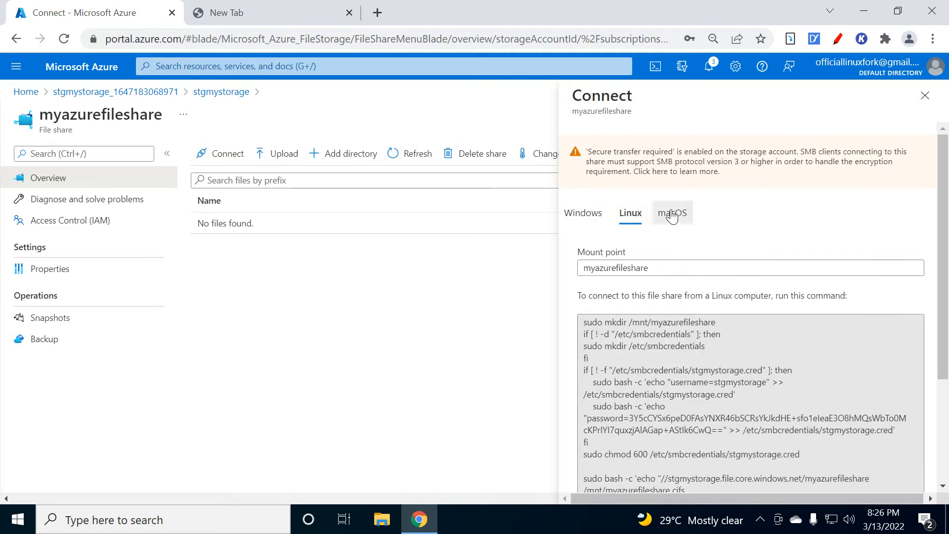
click(672, 215)
click(579, 215)
click(630, 216)
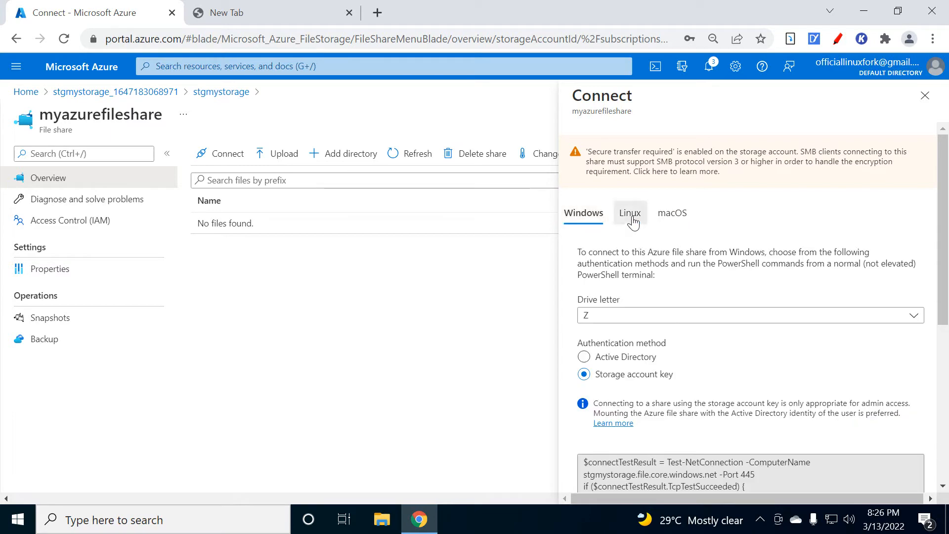
- Compare the macOS and Linux connection commands for myazurefileshare
click(682, 216)
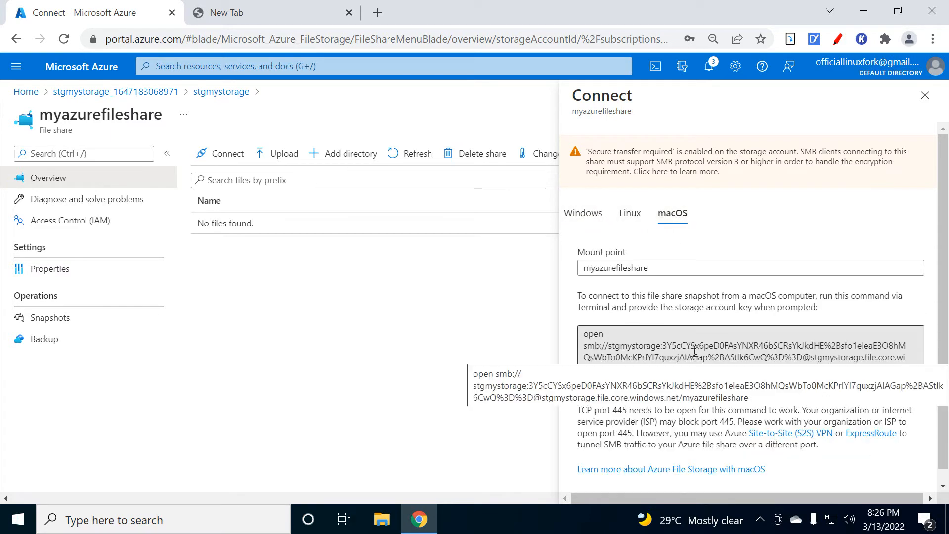
click(626, 218)
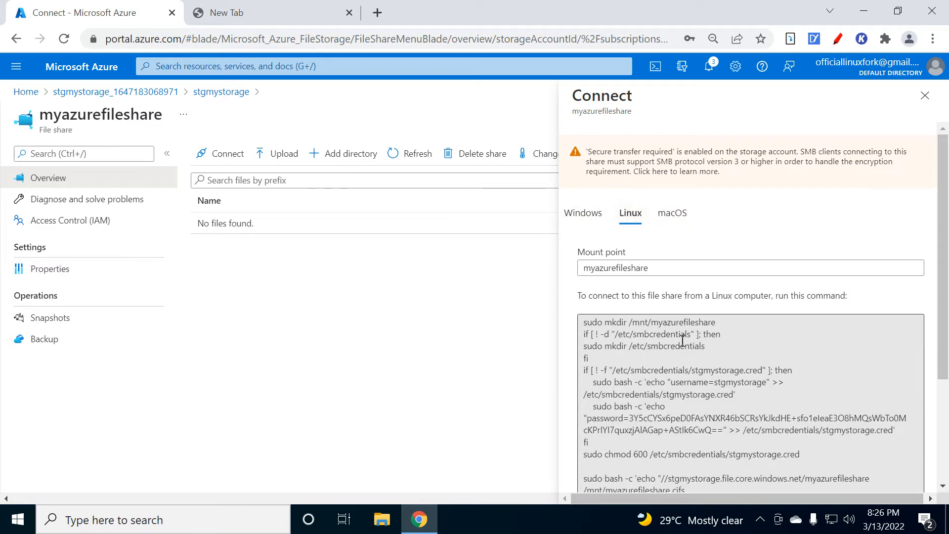
scroll(687, 341, down, 2)
scroll(661, 292, up, 2)
click(673, 215)
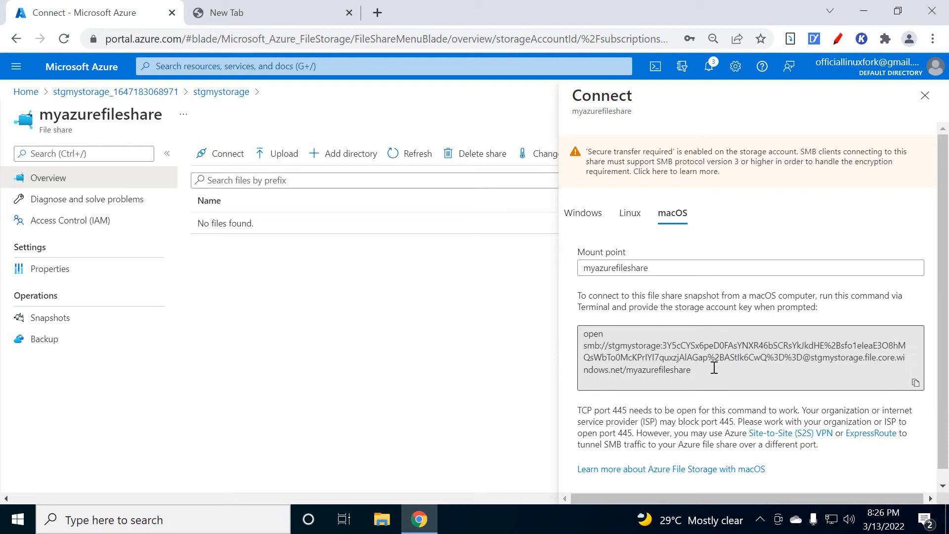
click(630, 214)
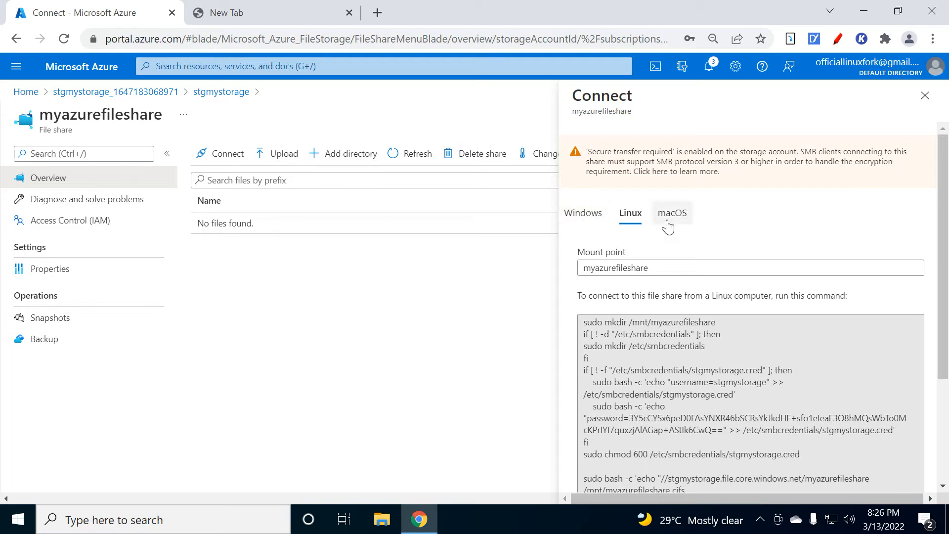
- Copy the Windows connection script for drive letter Z with storage account key authentication and highlight the TCP port 445 requirement
click(581, 216)
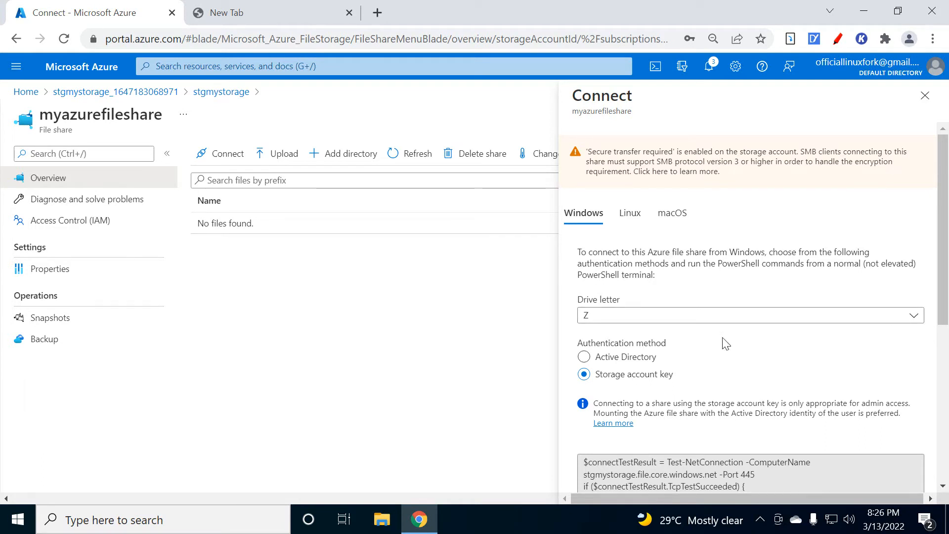
scroll(726, 346, down, 1)
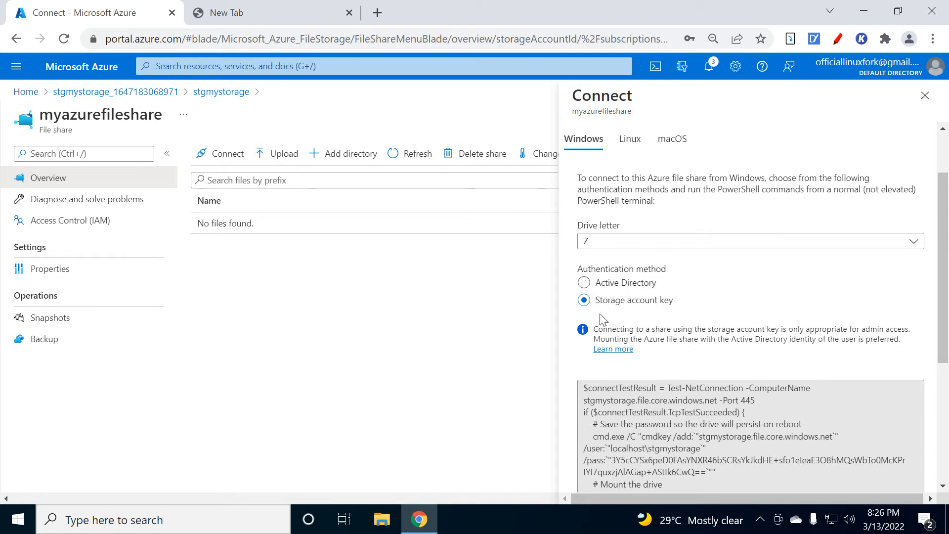
click(585, 283)
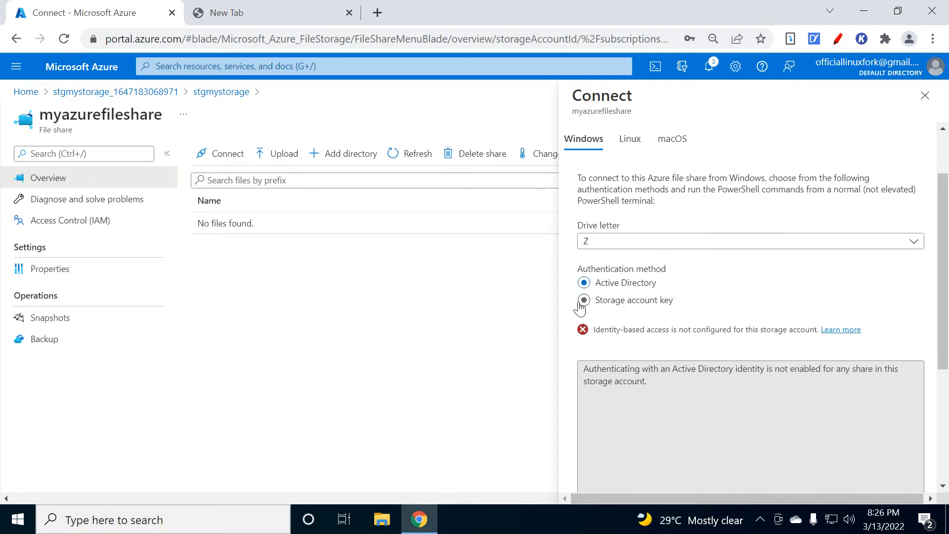
click(583, 300)
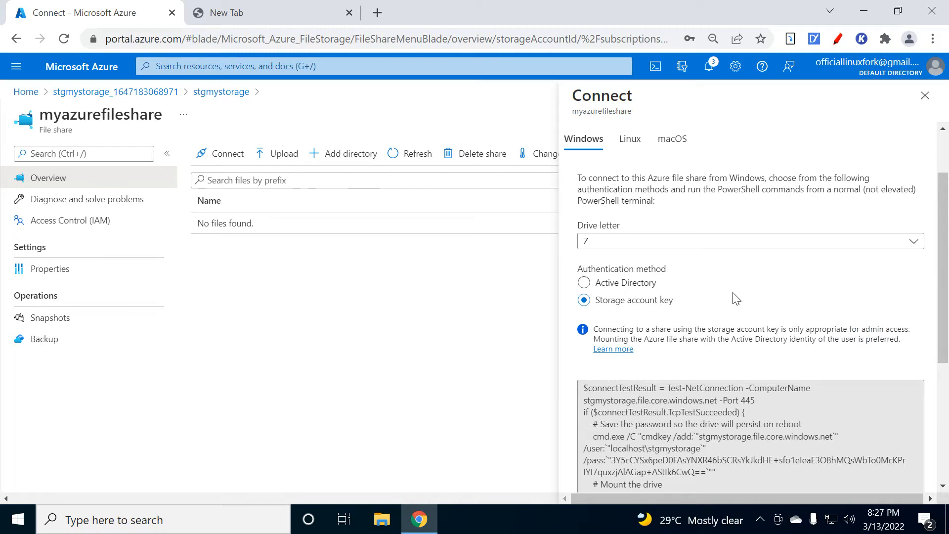
scroll(737, 299, down, 2)
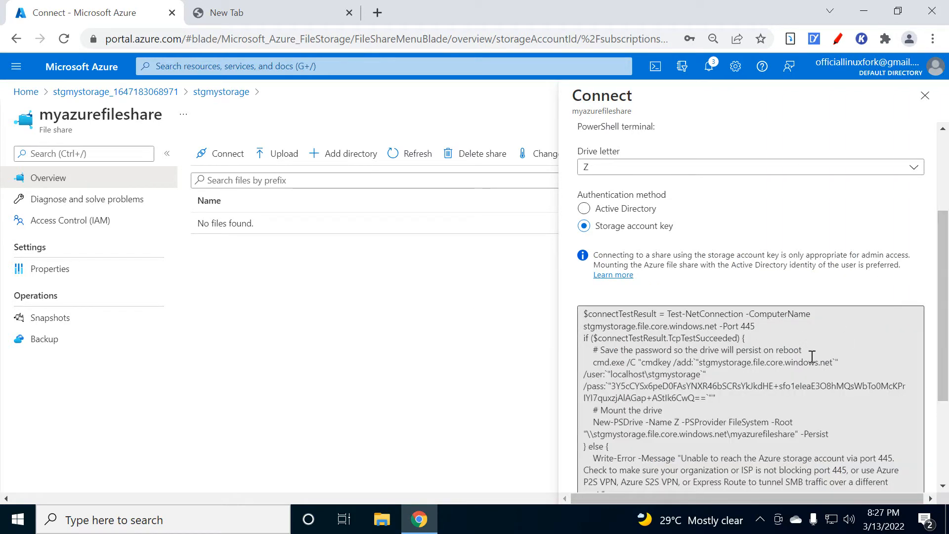
scroll(814, 354, down, 3)
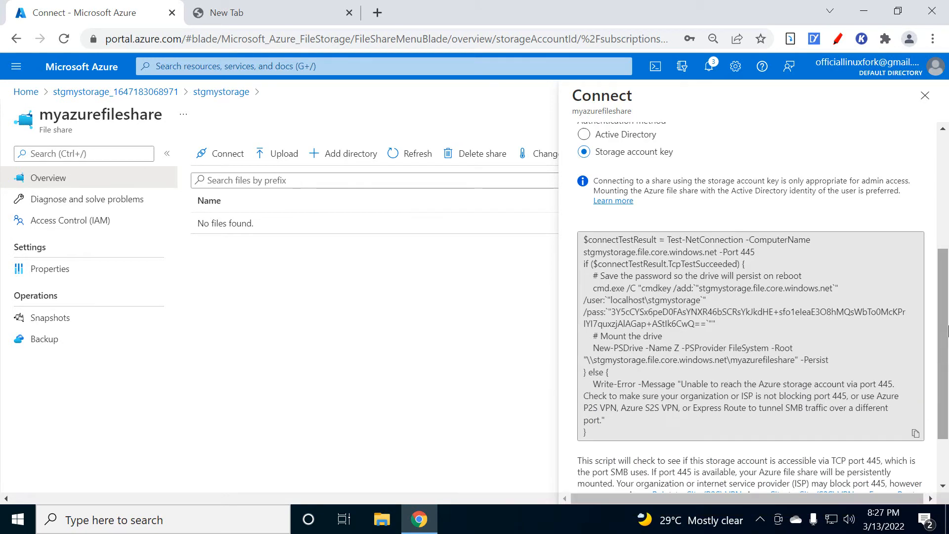
click(915, 361)
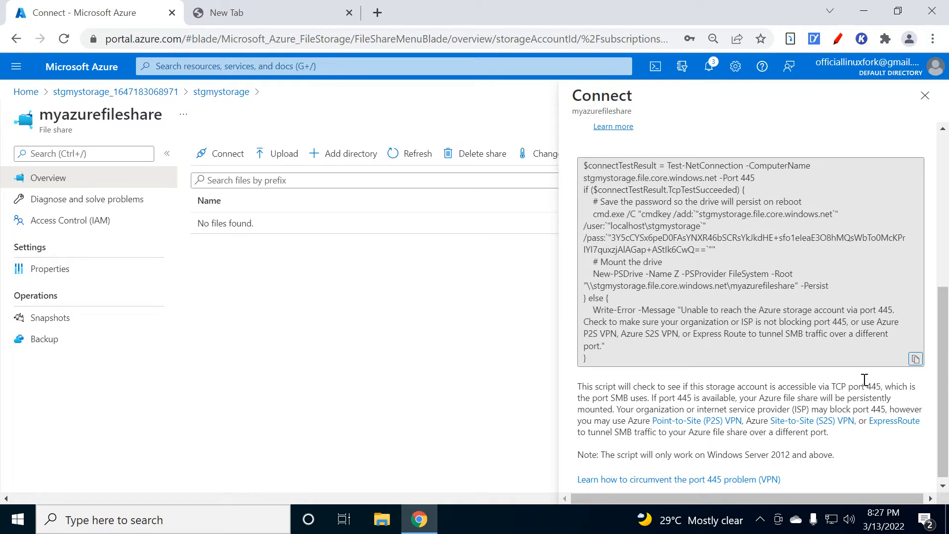
drag(830, 387, 882, 387)
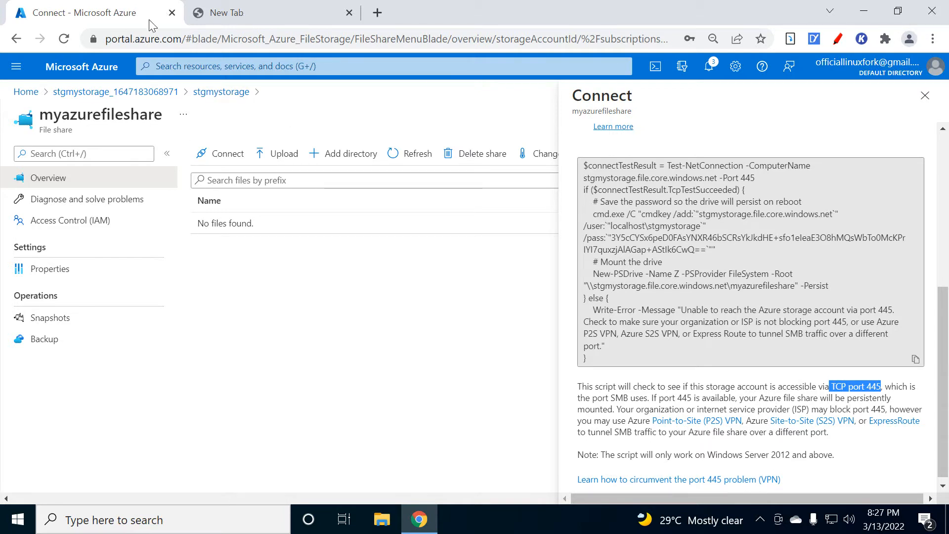
- Duplicate the portal's browser tab and open the virtual machine vm-linuxfork in the copy
right_click(90, 6)
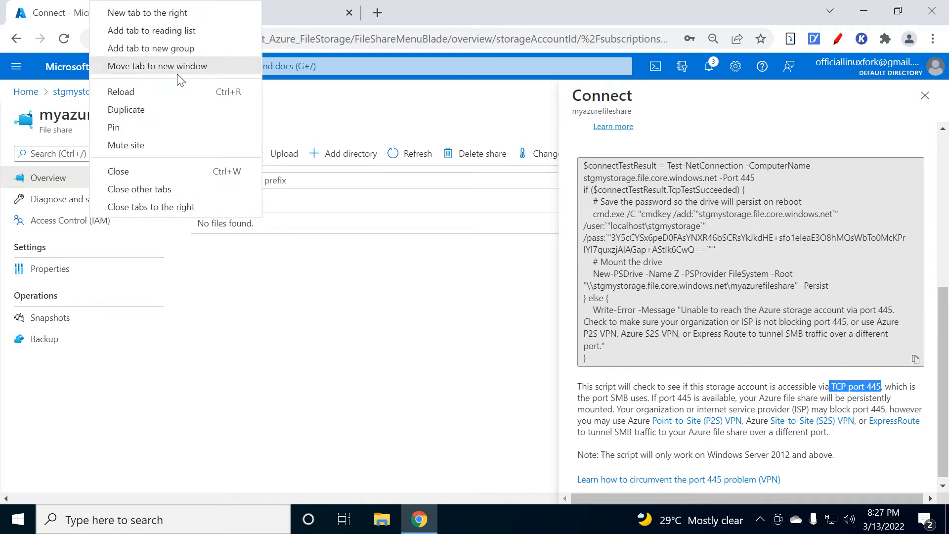
click(126, 109)
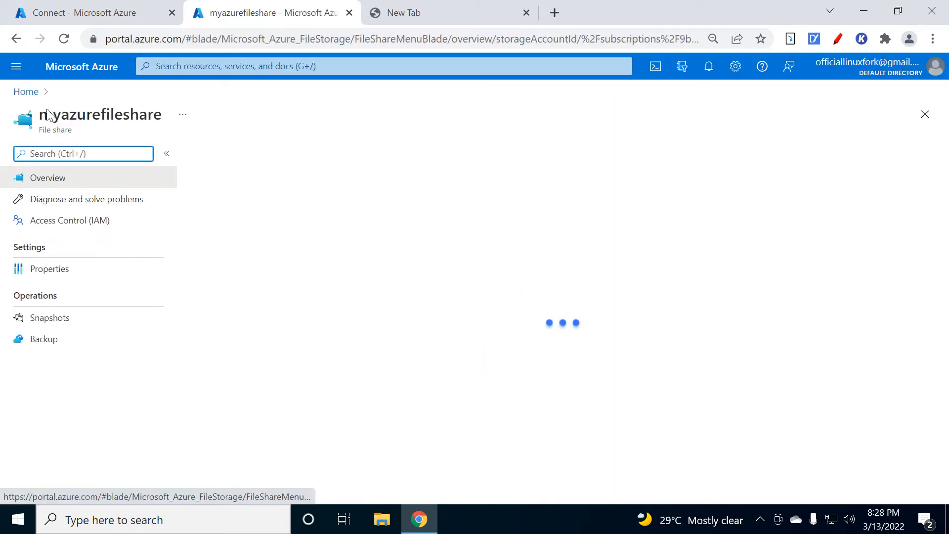
click(26, 92)
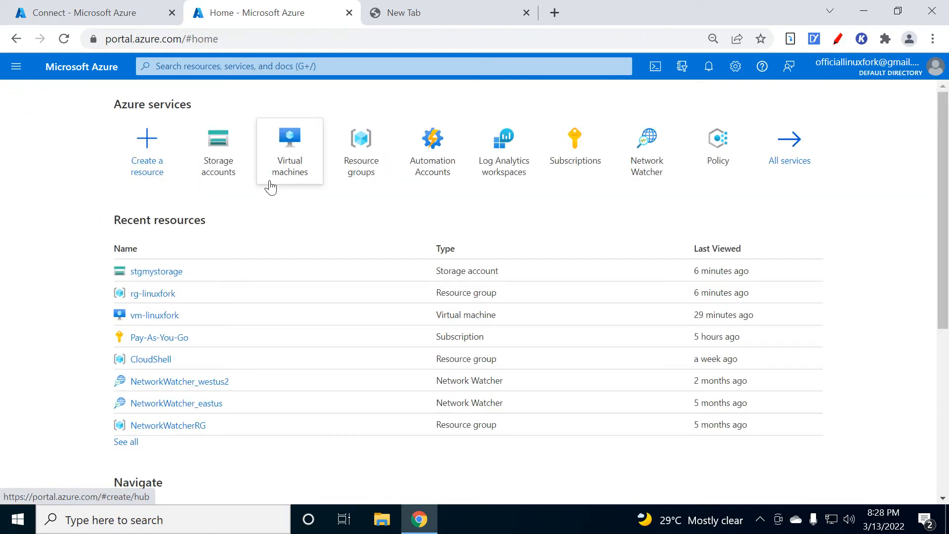
click(295, 148)
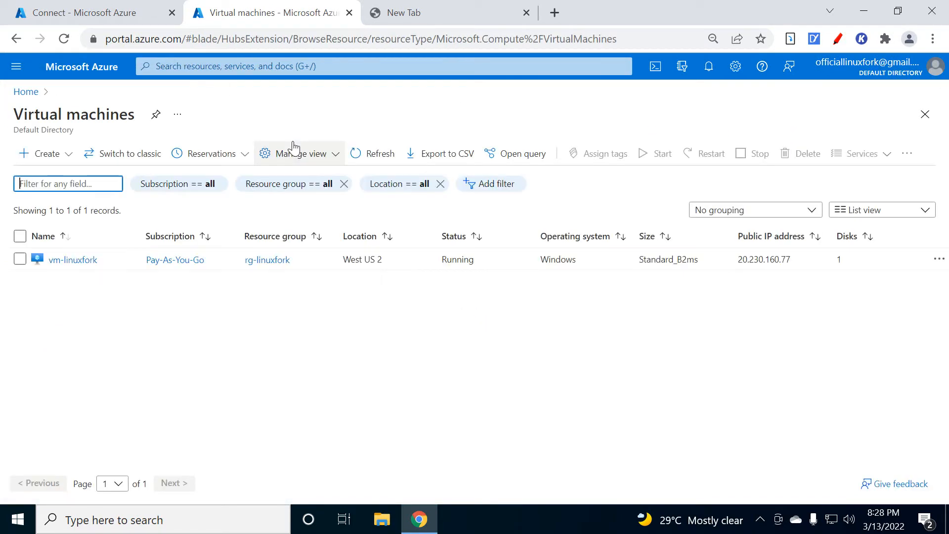
click(65, 260)
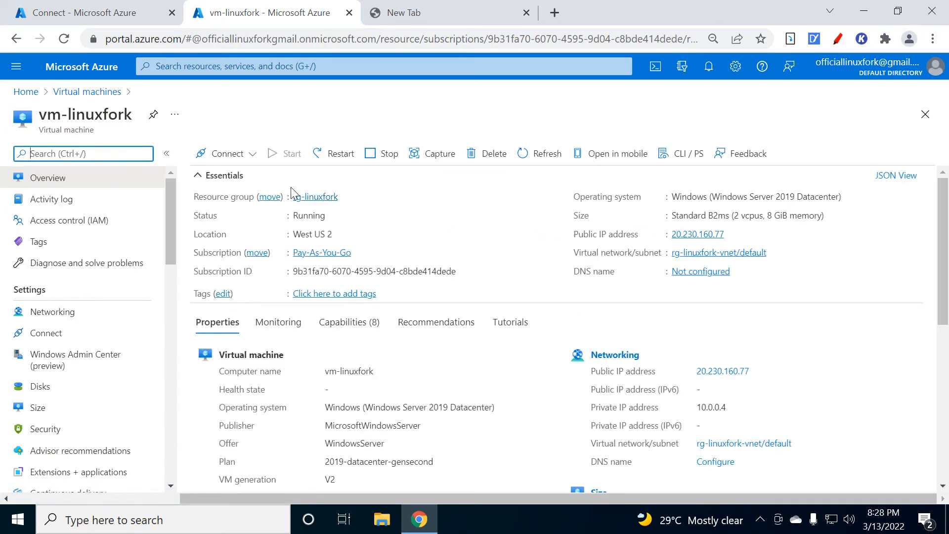
- Download the RDP file for vm-linuxfork and start the remote desktop connection from it
click(245, 150)
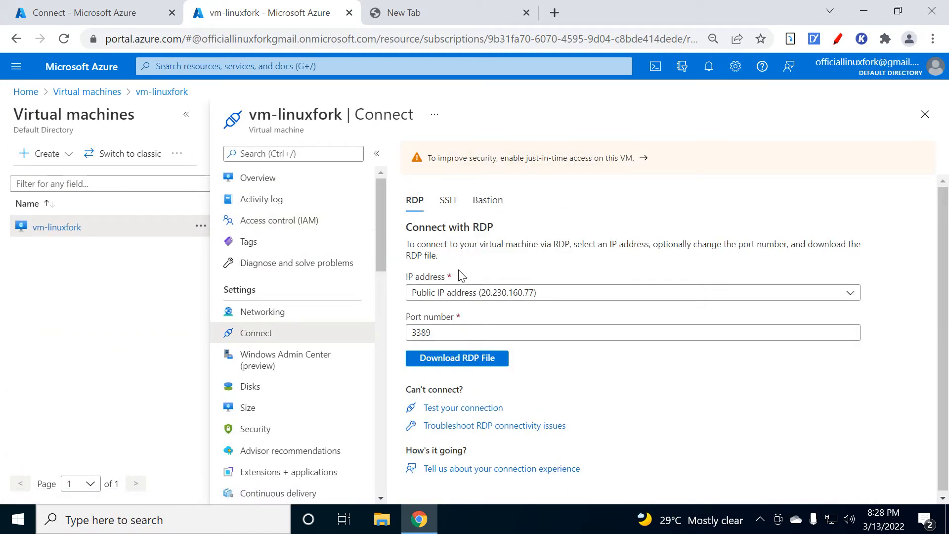
click(457, 358)
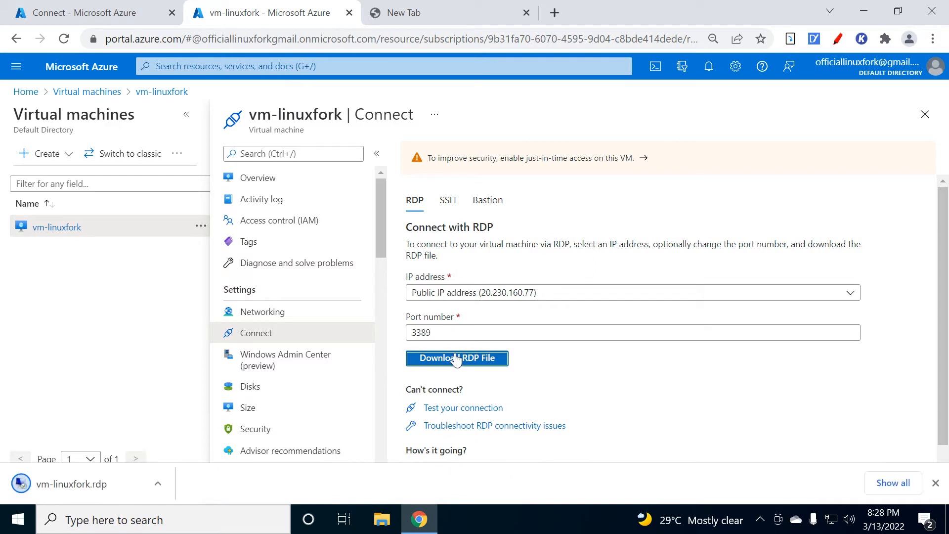
click(97, 484)
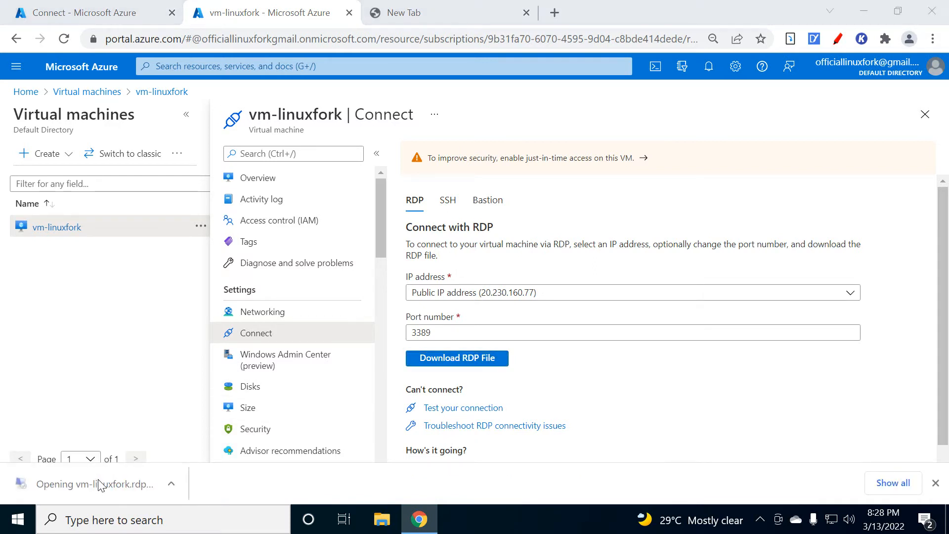
click(563, 339)
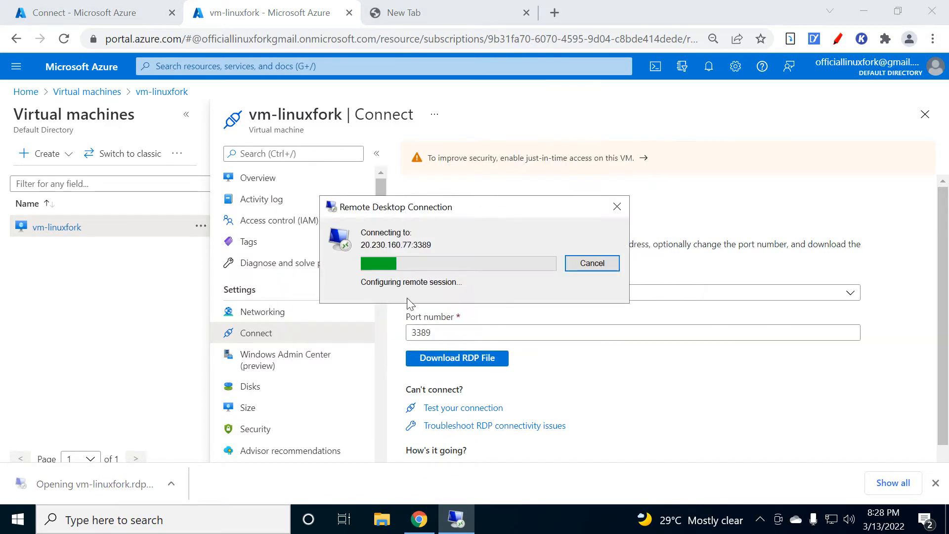
- Sign in to the virtual machine as sysadmin with the account password and accept the untrusted certificate
text(sysadmin)
click(358, 285)
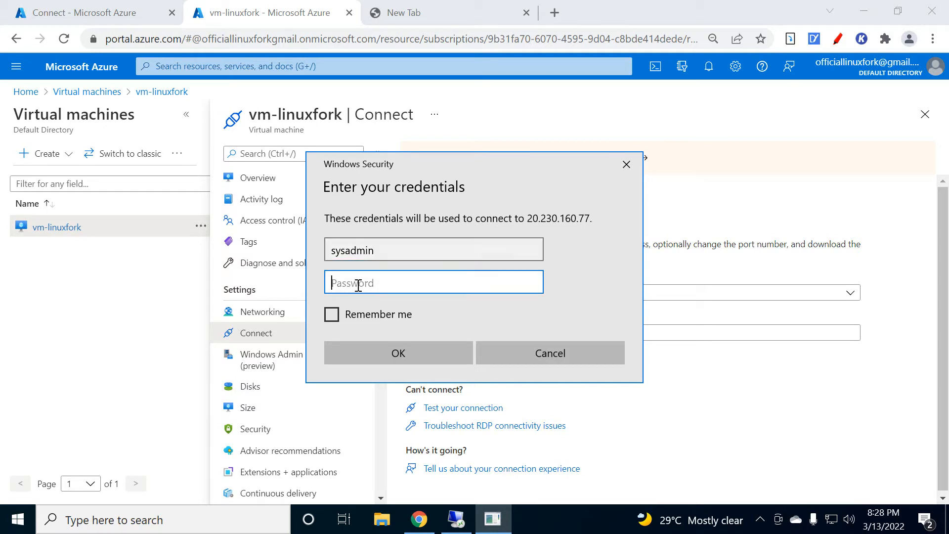
text(••••••••••••)
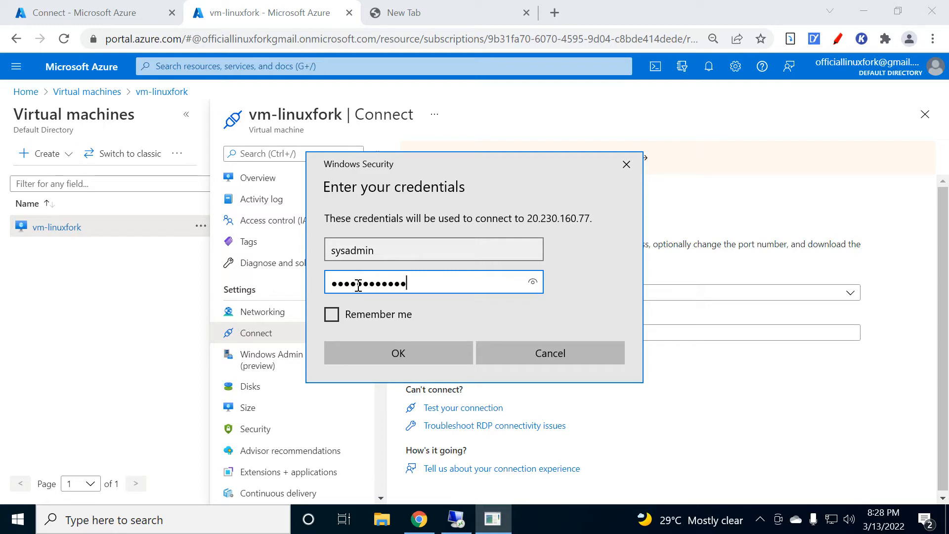
key(Return)
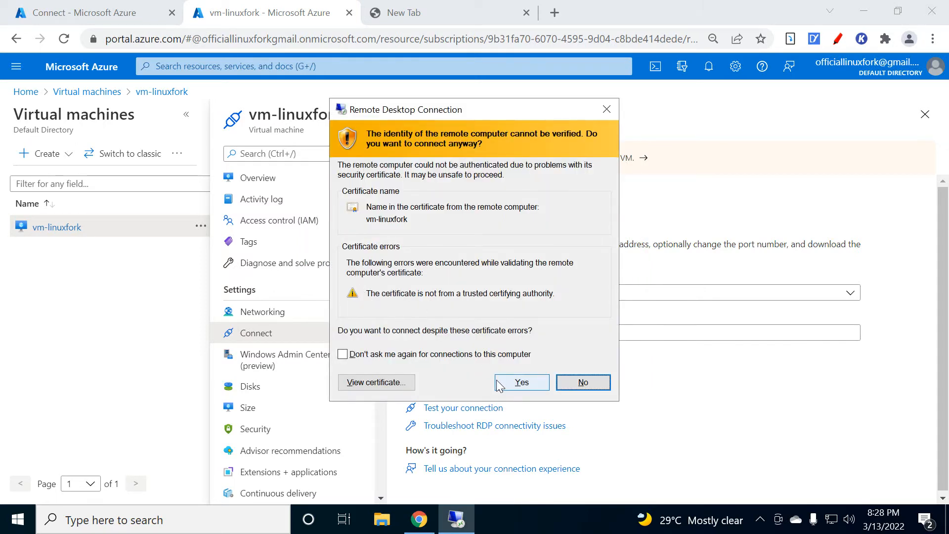
click(499, 385)
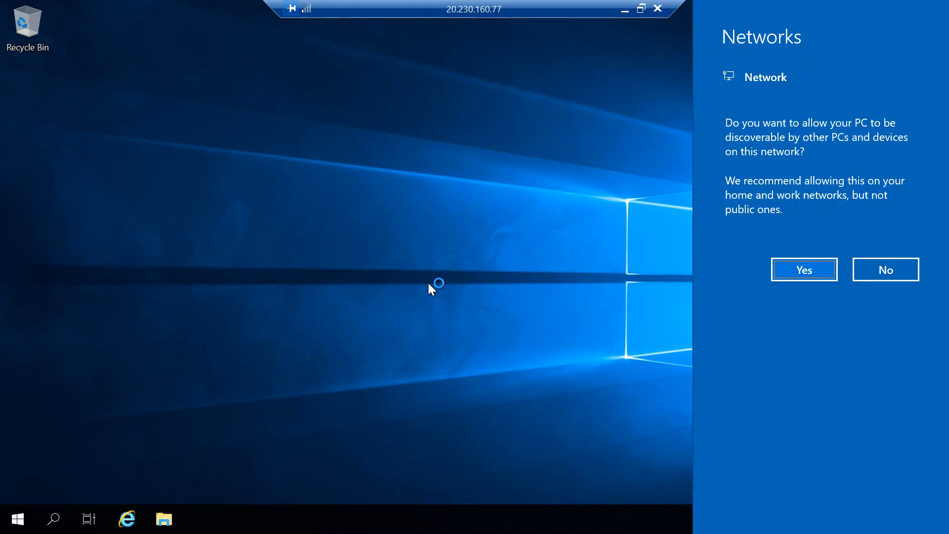
- Allow the virtual machine to be discoverable on the network and close Server Manager with its Windows Admin Center notice
click(802, 271)
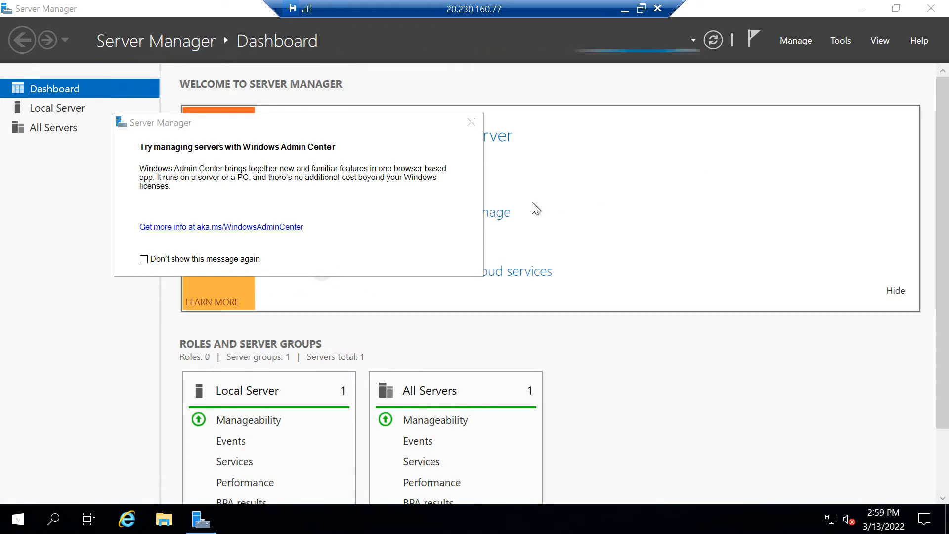
click(471, 123)
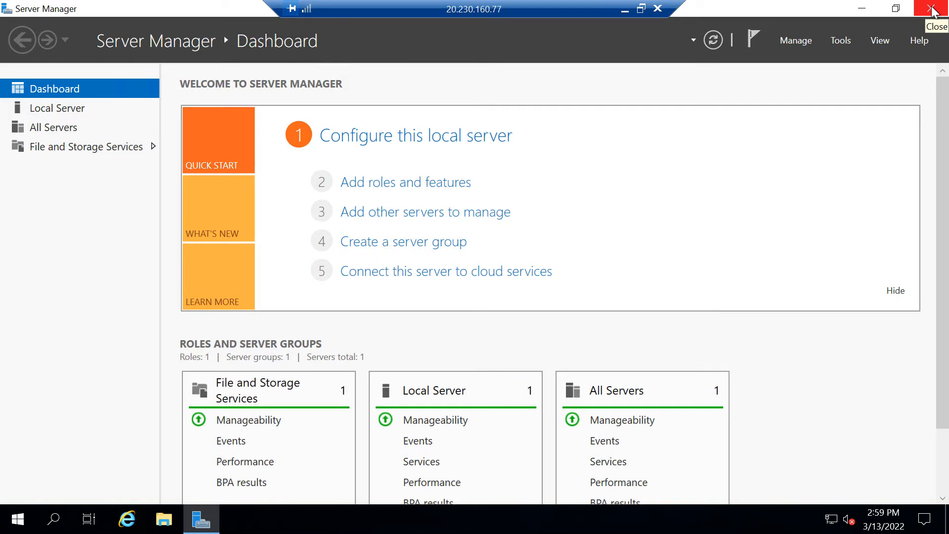
key(alt+F4)
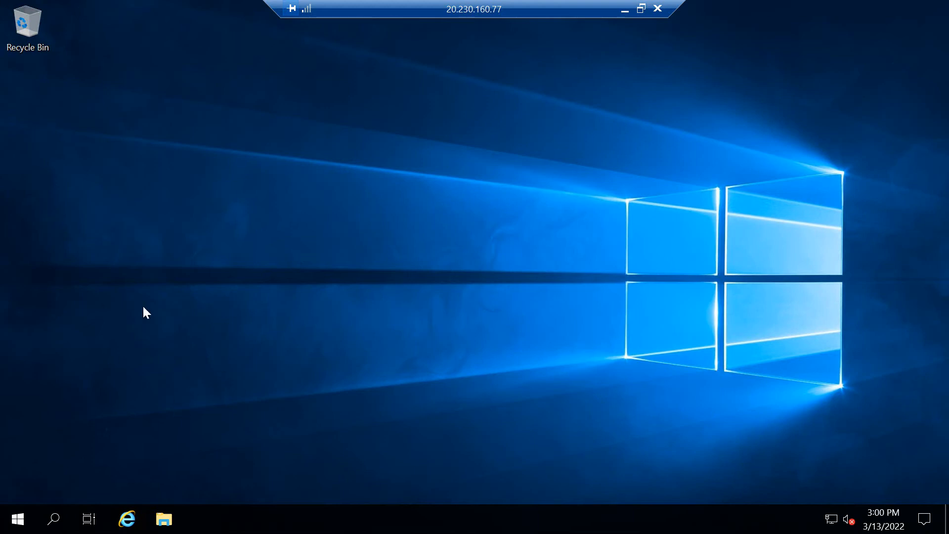
- Find and launch Windows PowerShell ISE on the virtual machine
click(55, 520)
text(powe)
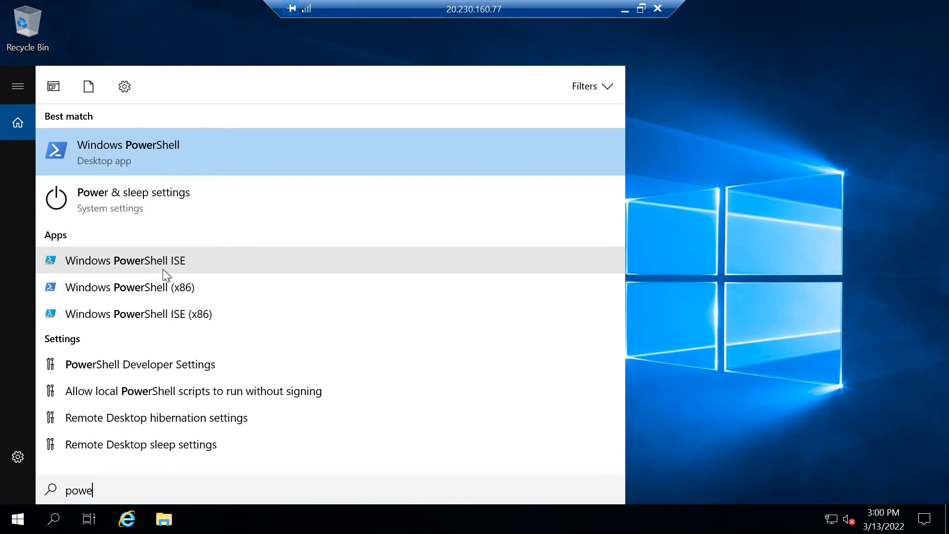
click(193, 265)
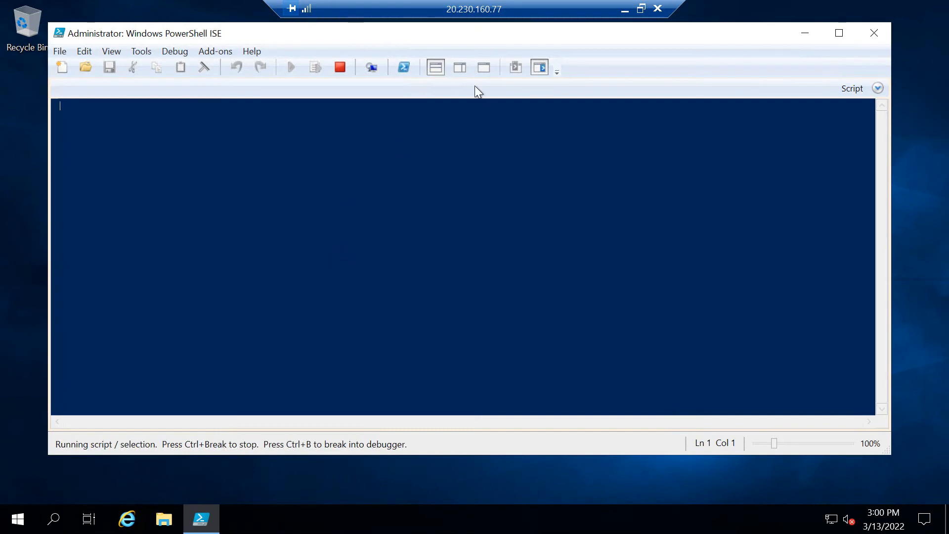
- Arrange PowerShell ISE with the script pane above the console and the Commands add-on displayed
click(460, 67)
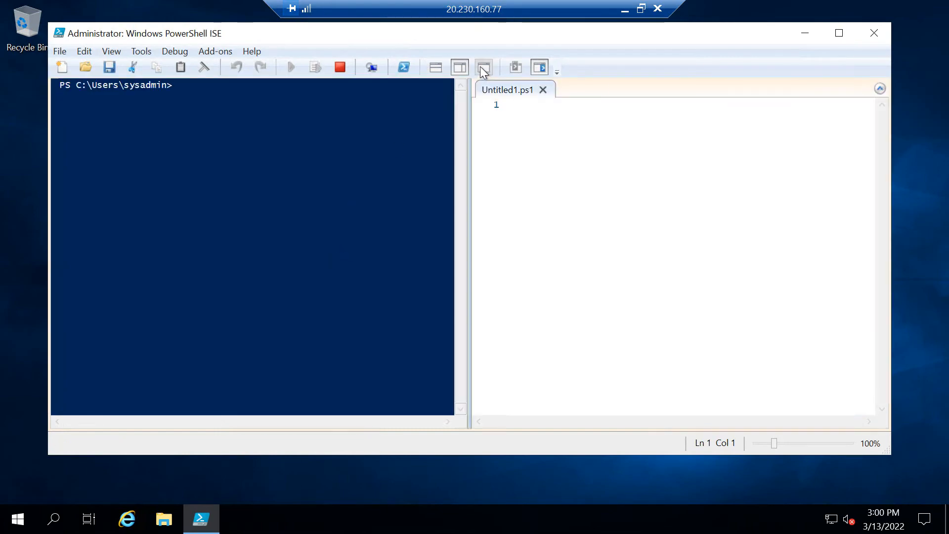
click(484, 68)
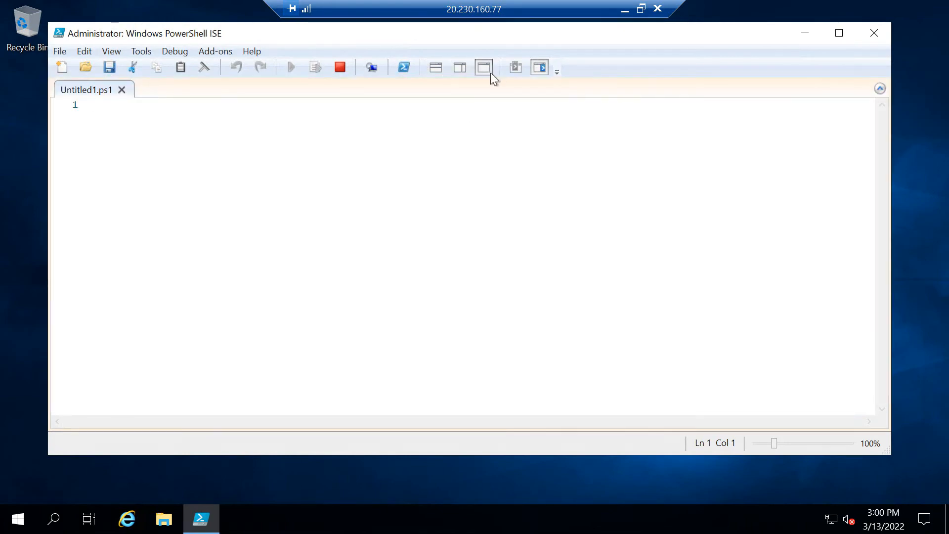
click(539, 66)
click(435, 67)
click(539, 67)
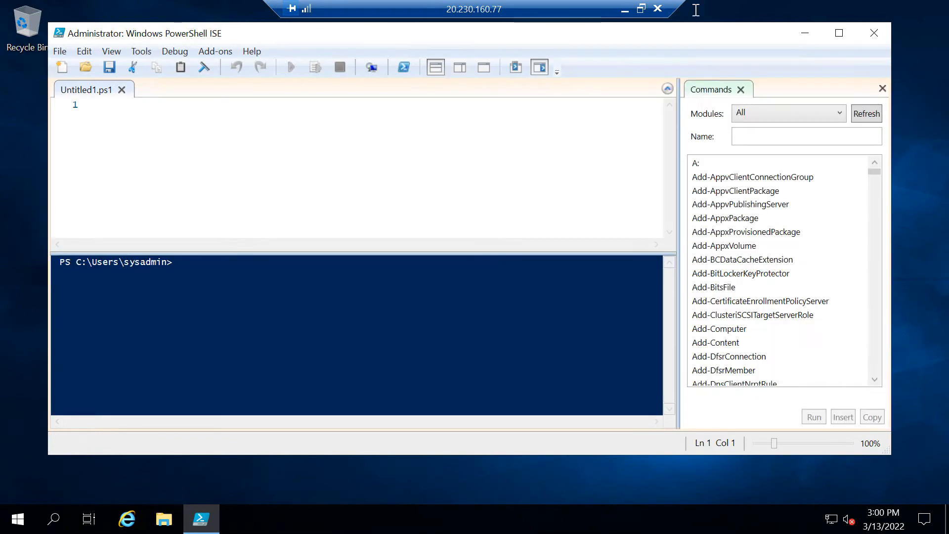
- Maximize PowerShell ISE and paste the copied file share mount script, including its storage account key, into Untitled1.ps1
click(839, 33)
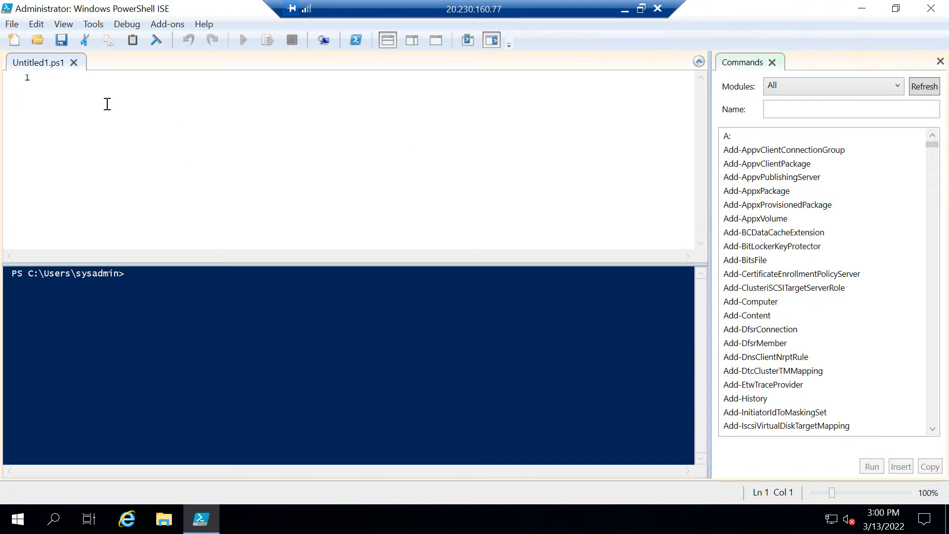
key(ctrl+v)
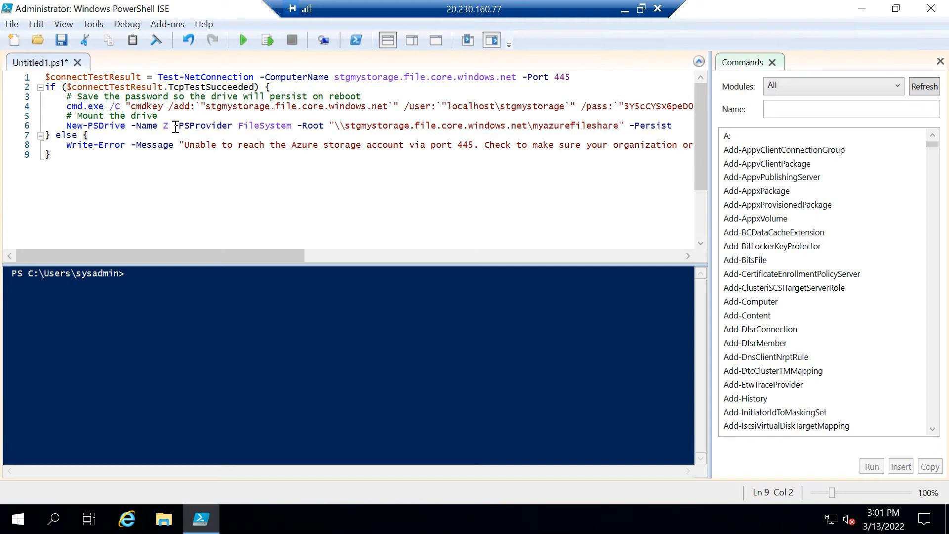
- Copy the Test-NetConnection command for stgmystorage.file.core.windows.net on port 445 from the script's first line and run it in the console
drag(158, 77, 579, 78)
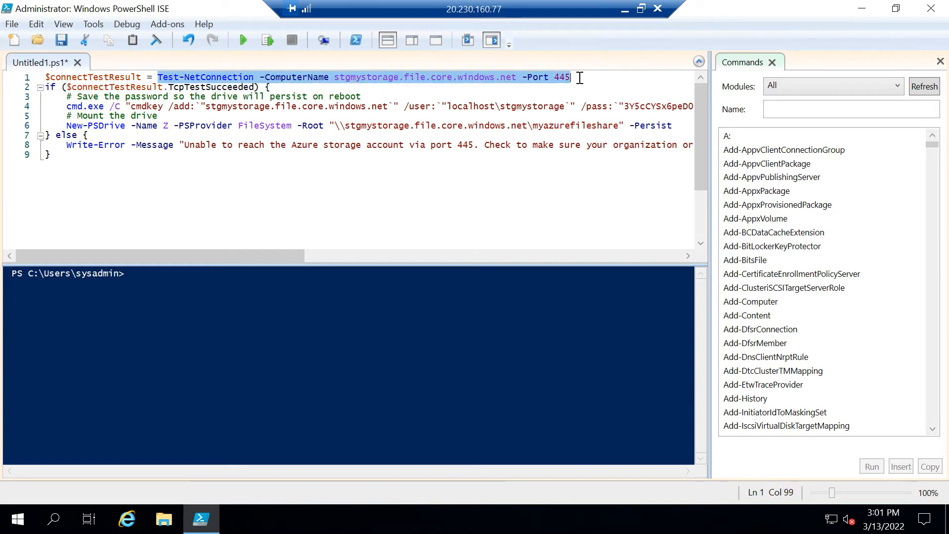
right_click(518, 80)
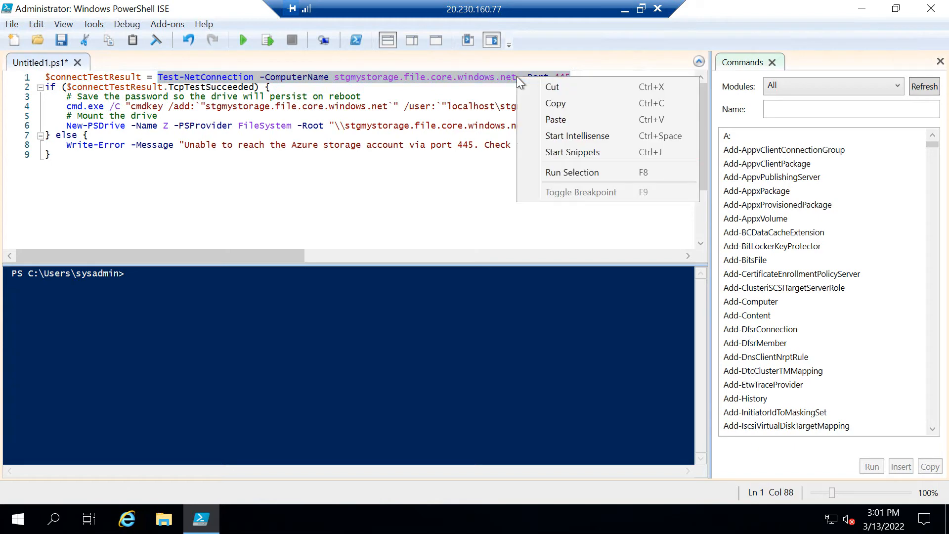
click(552, 105)
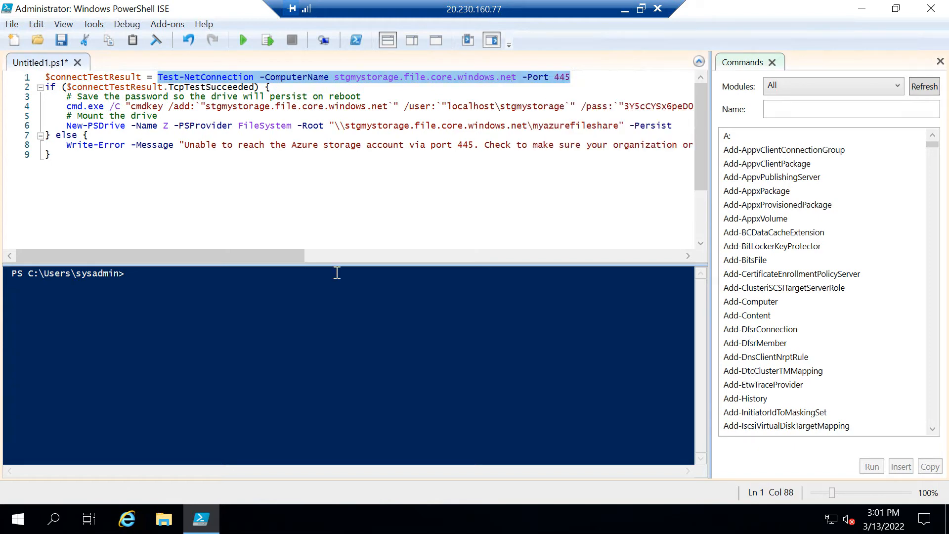
right_click(208, 293)
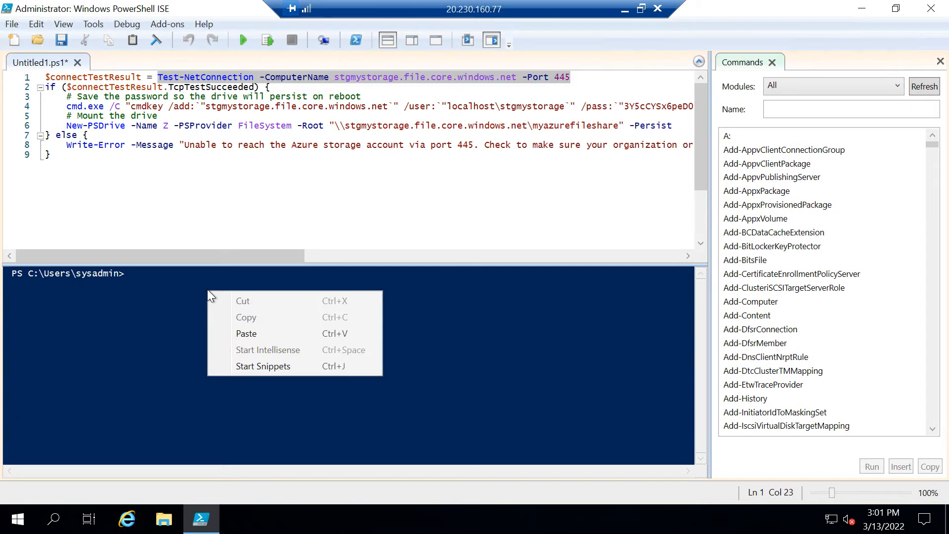
click(240, 335)
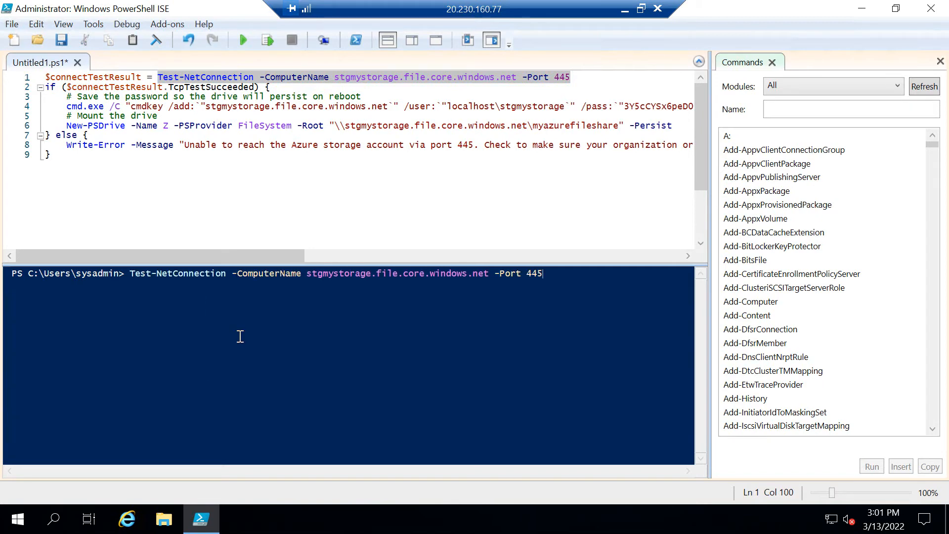
key(Return)
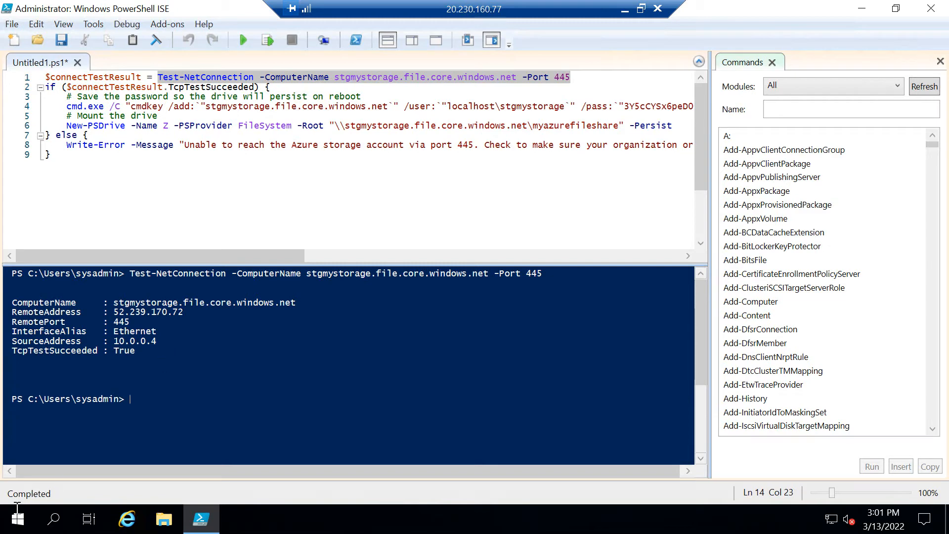
- Search the virtual machine for "firewall" and open Windows Defender Firewall with Advanced Security
click(55, 520)
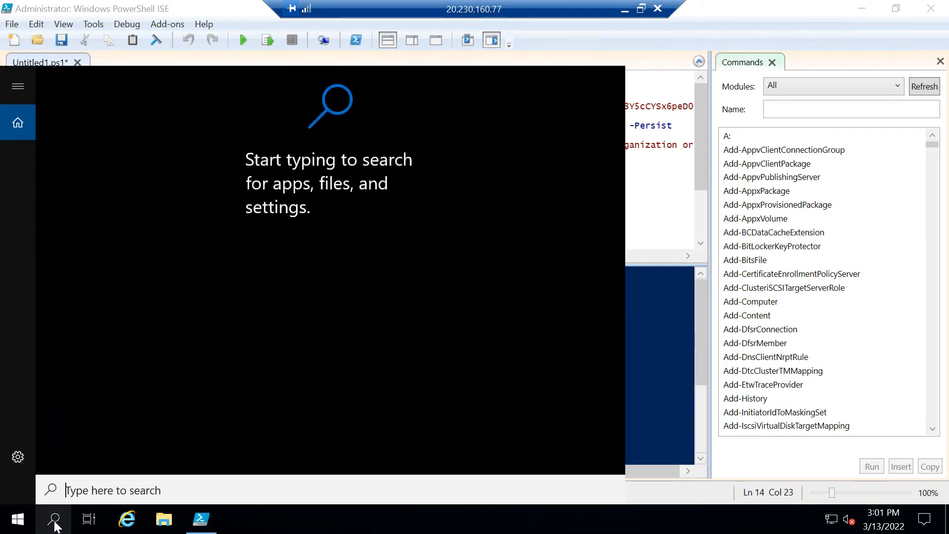
text(ire)
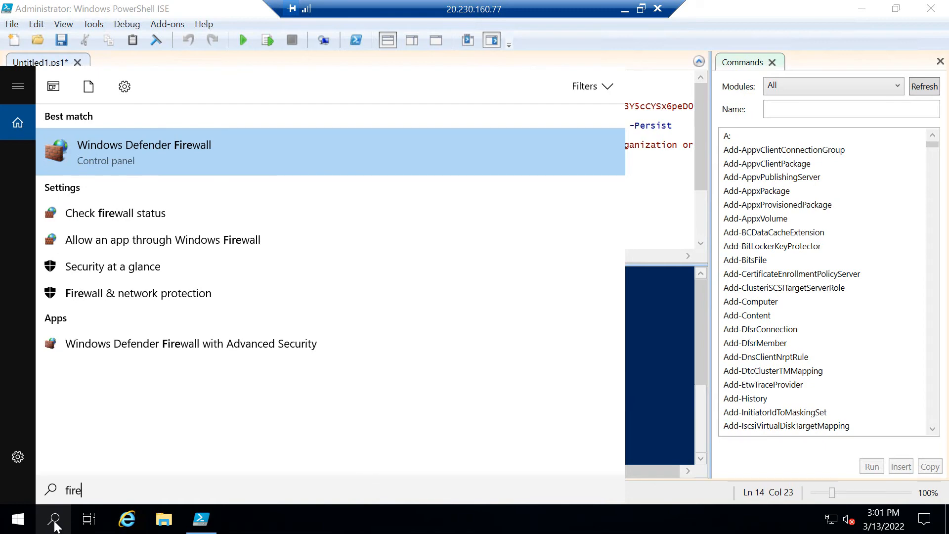
text(w)
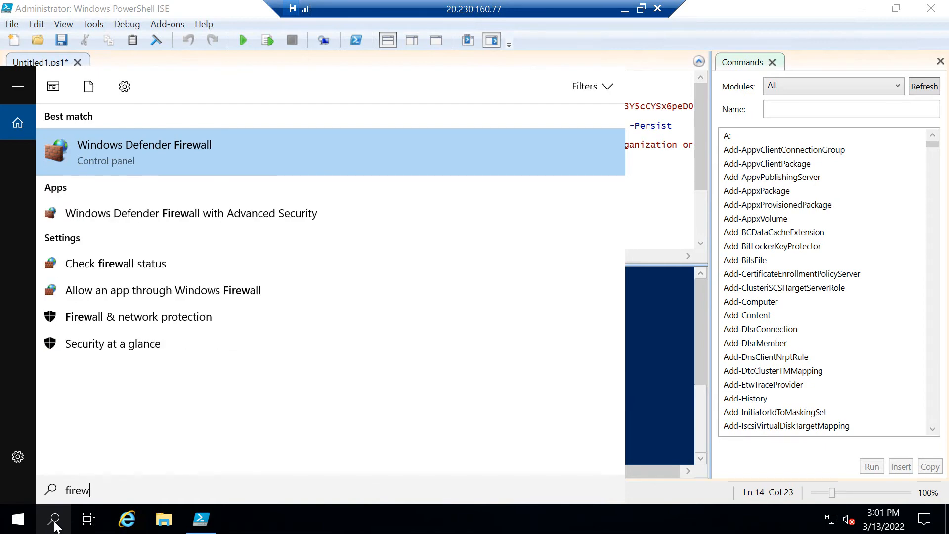
text(all)
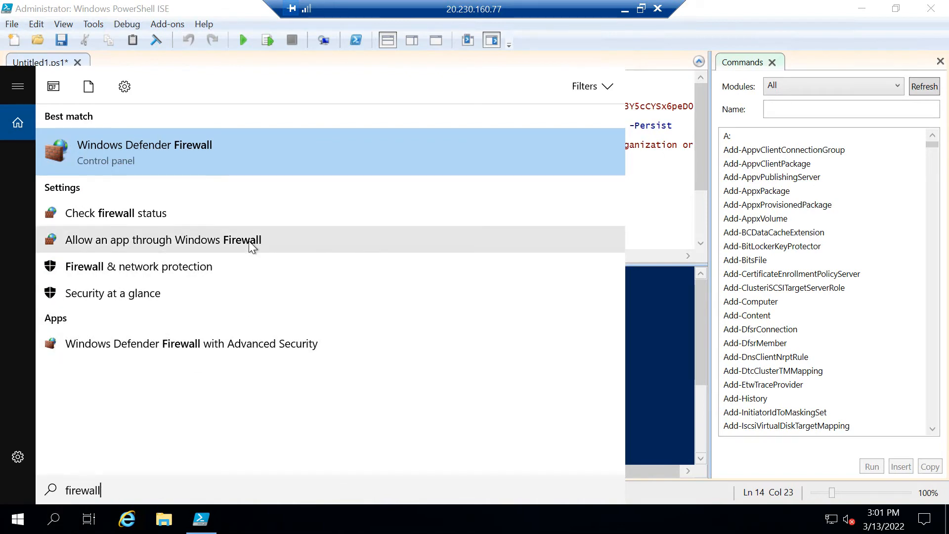
click(204, 344)
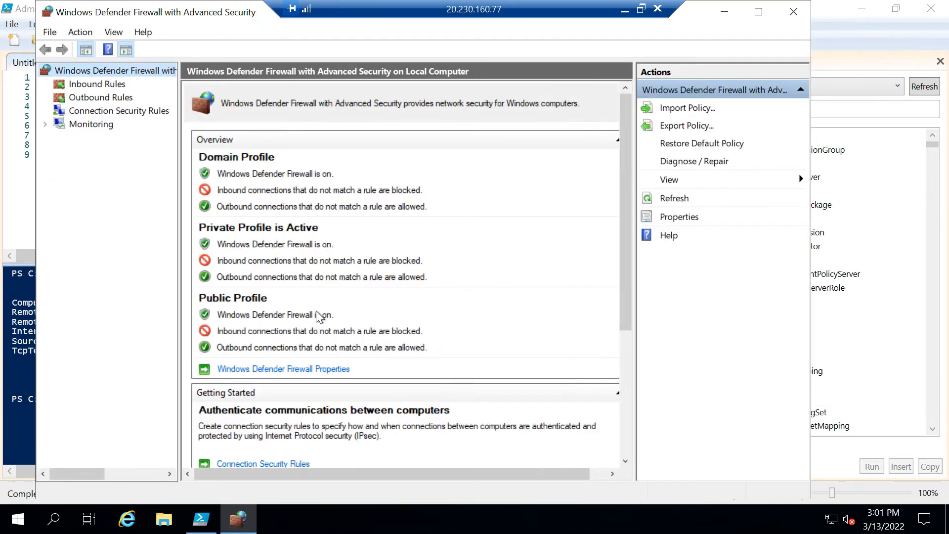
- Maximize the firewall console and examine the inbound File and Printer Sharing (SMB-In) rule for TCP port 445, leaving its properties unchanged
click(93, 87)
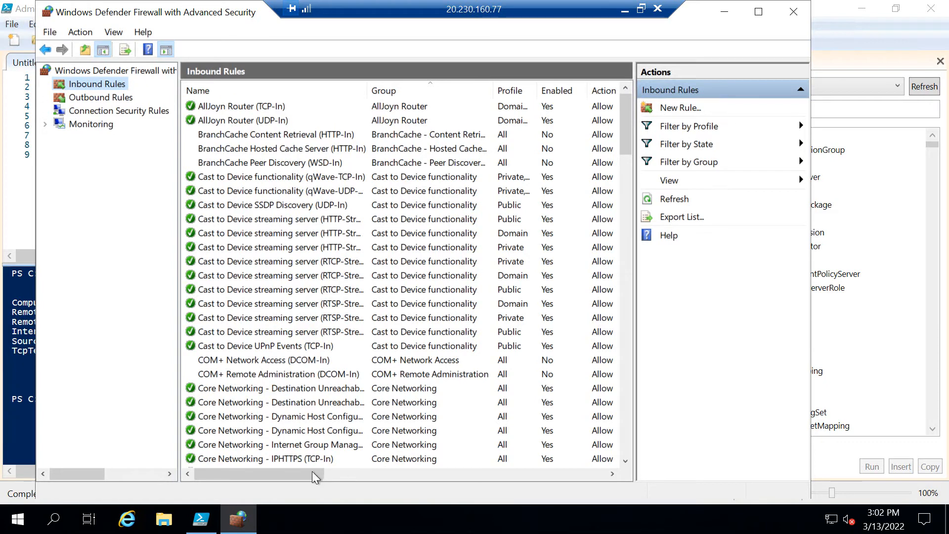
drag(298, 475, 399, 477)
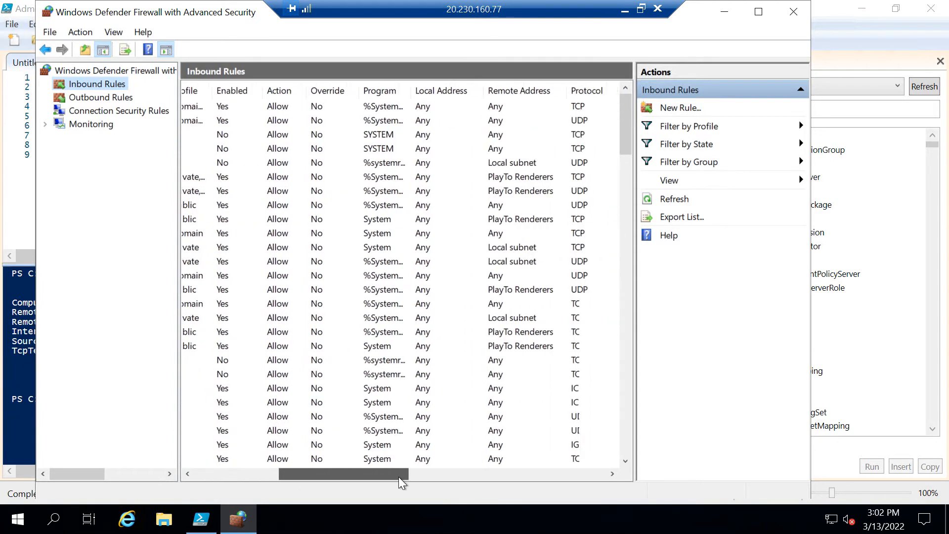
click(758, 11)
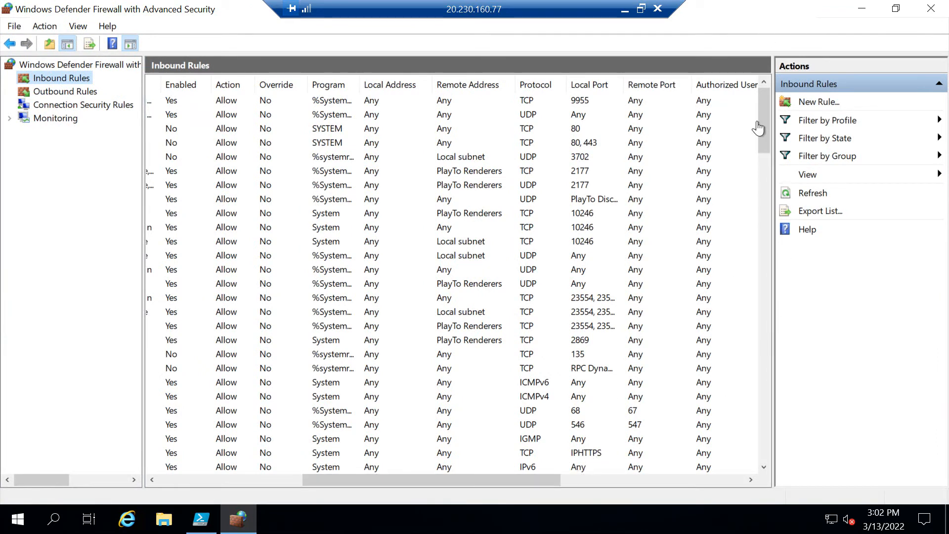
drag(765, 117, 769, 198)
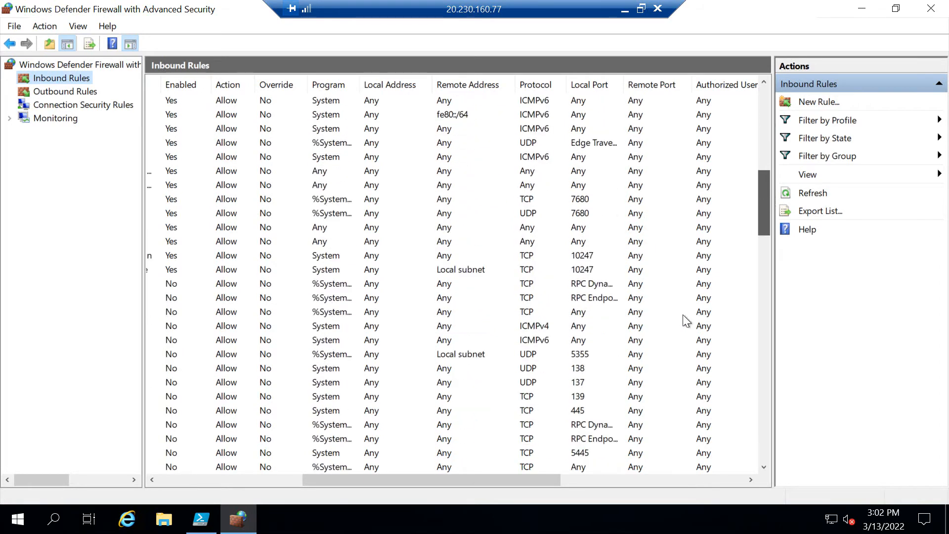
double_click(349, 410)
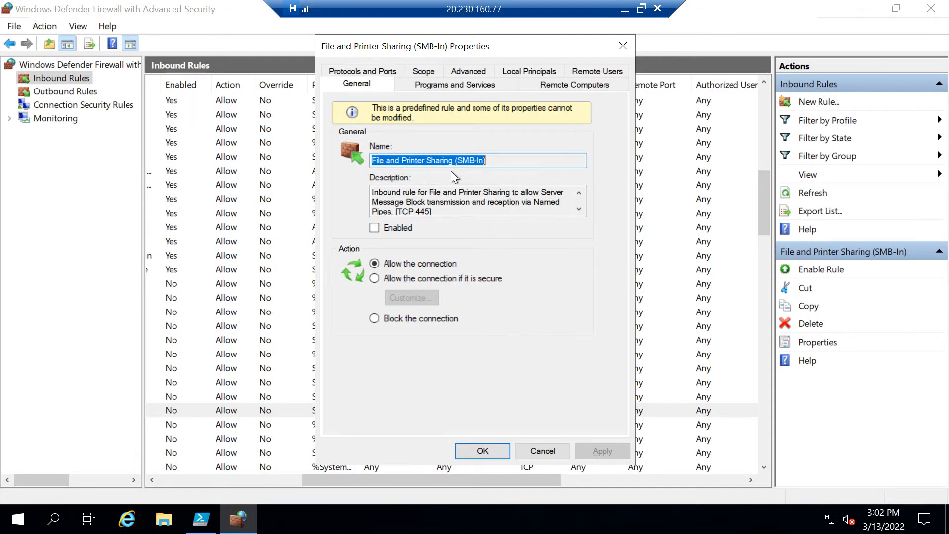
click(509, 157)
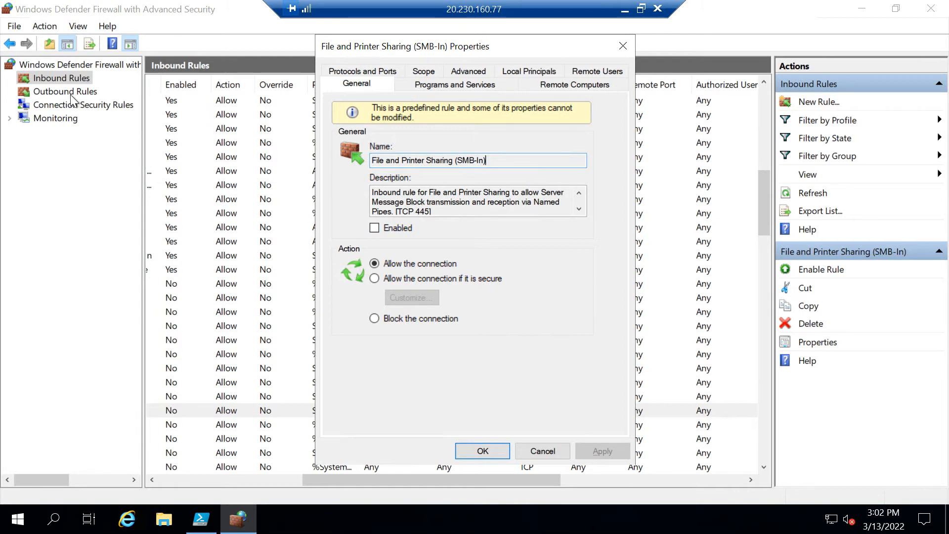
click(556, 450)
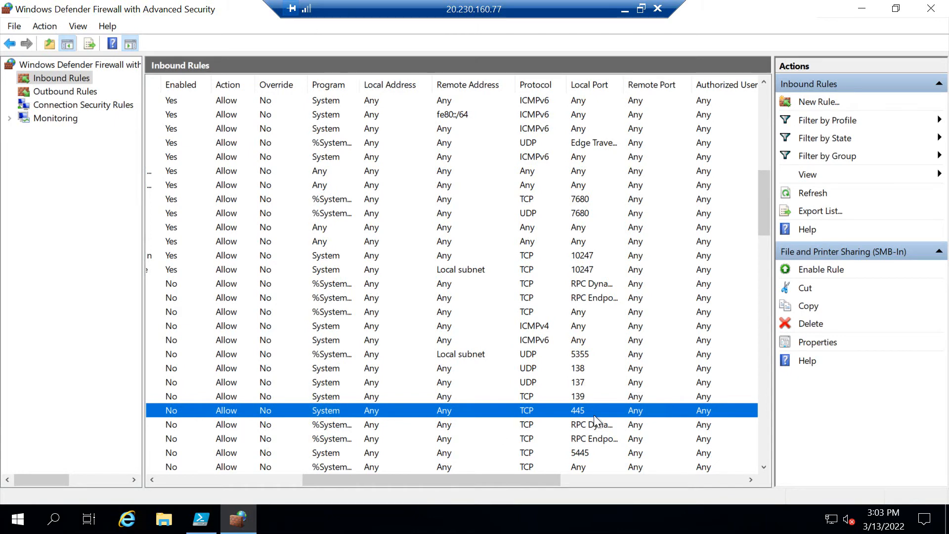
drag(476, 479, 253, 475)
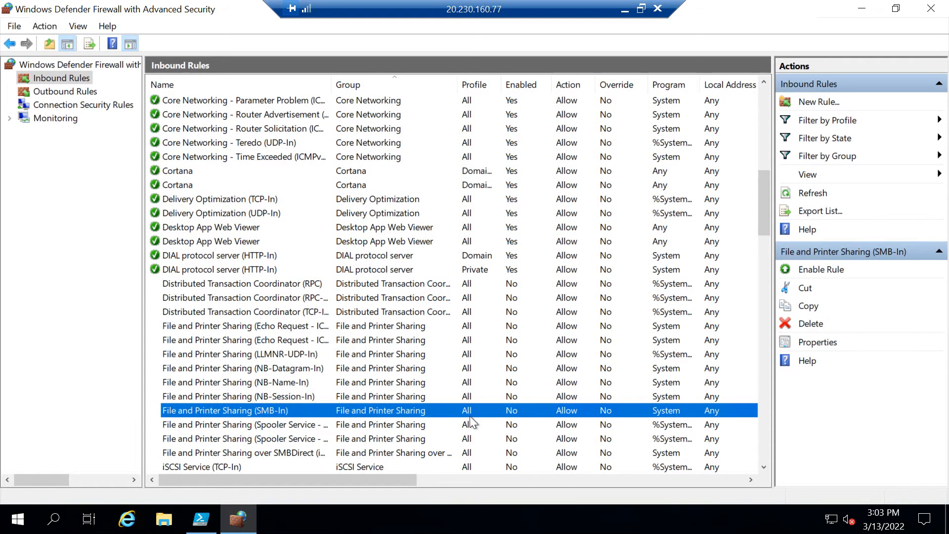
- Examine the outbound File and Printer Sharing (SMB-Out) rule for TCP port 445, close the firewall console and return to the mount script
click(56, 91)
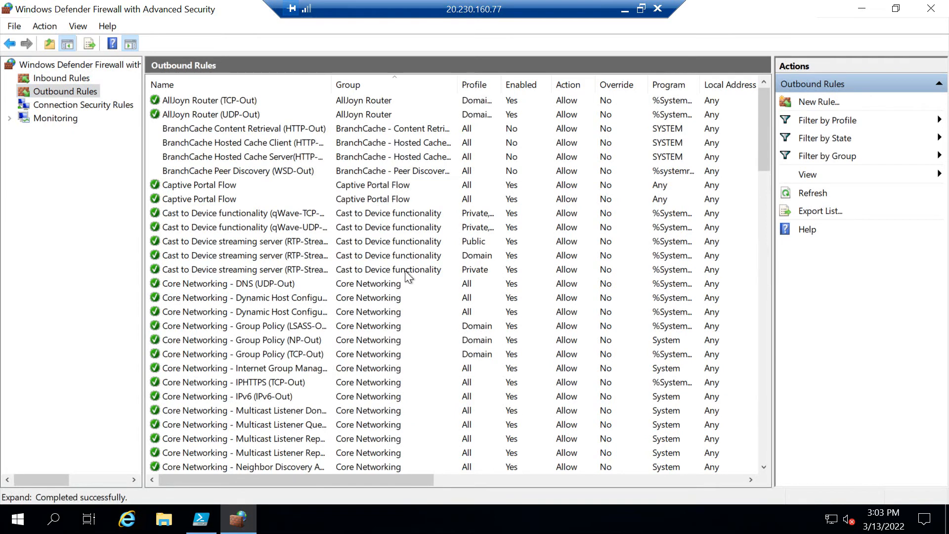
drag(500, 491, 553, 487)
scroll(551, 357, down, 10)
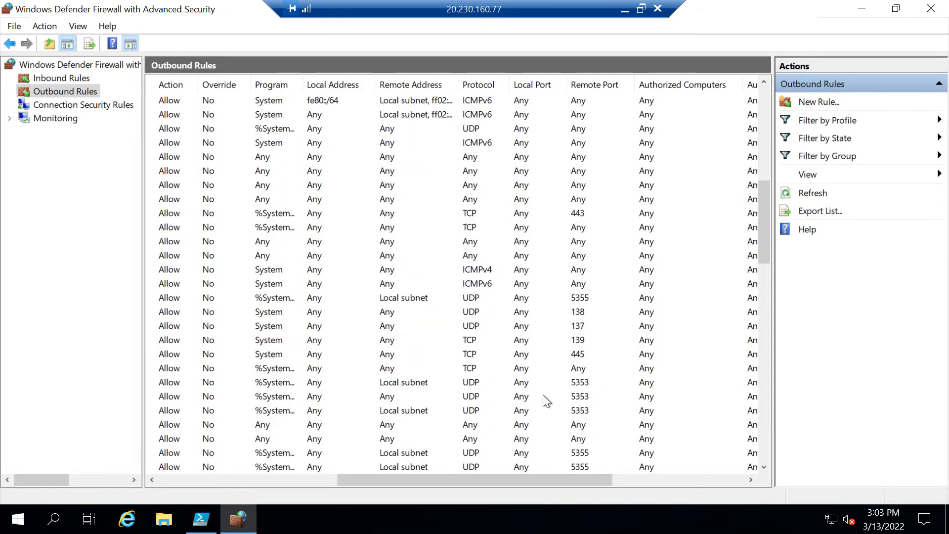
scroll(546, 403, down, 3)
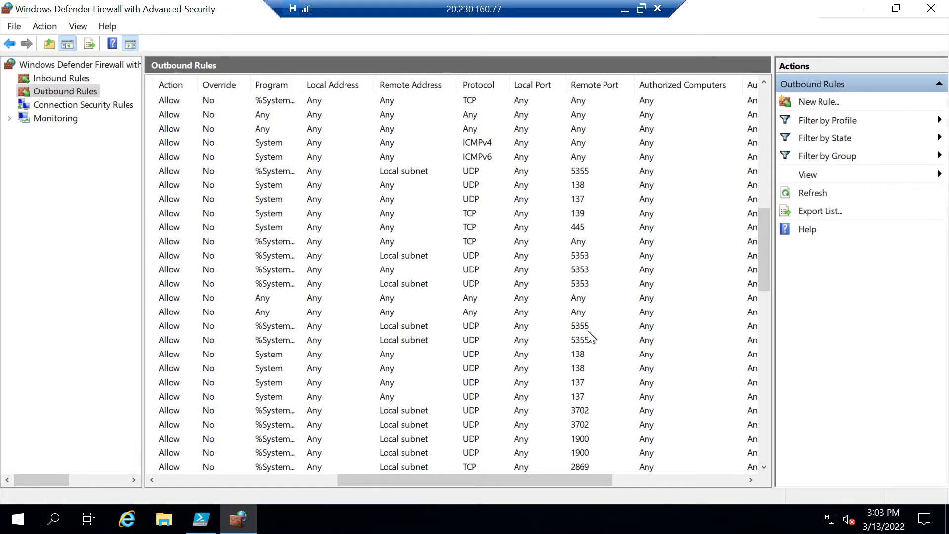
double_click(414, 227)
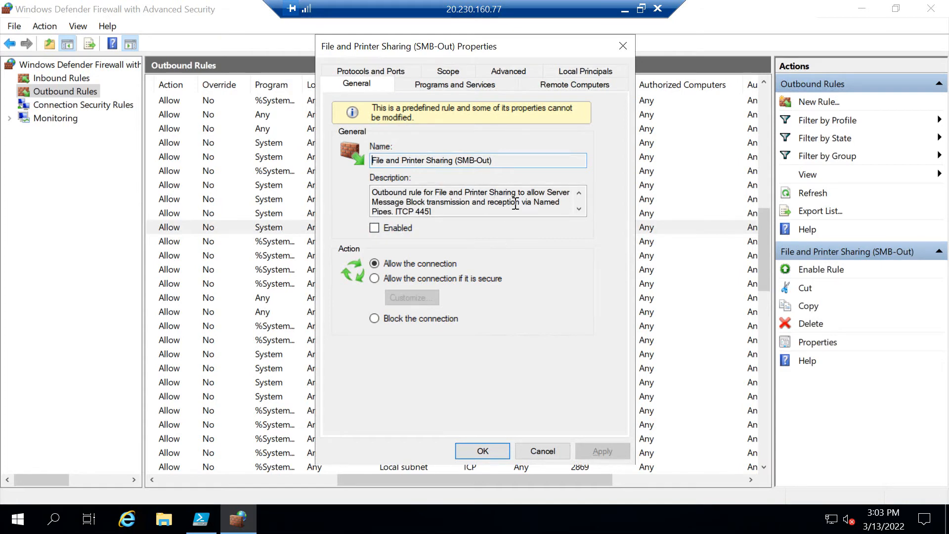
click(542, 451)
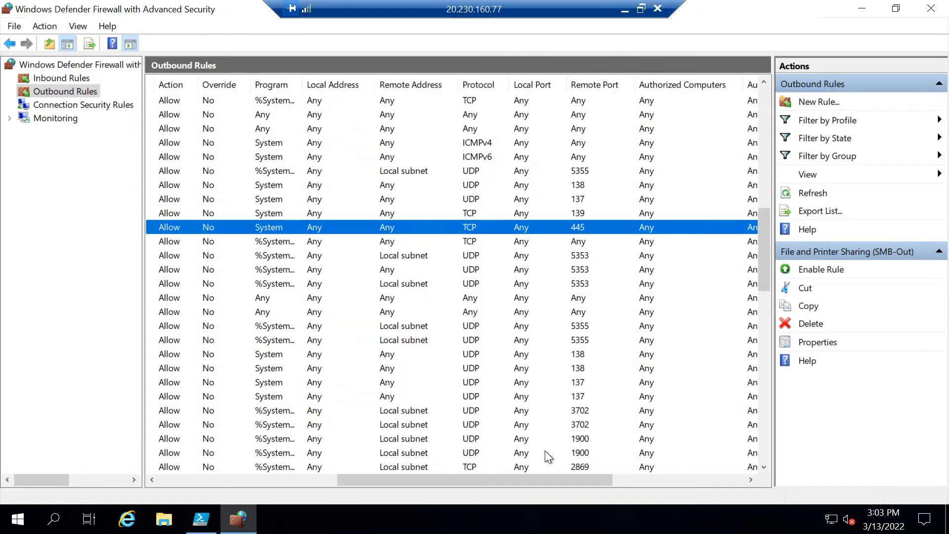
click(928, 6)
click(170, 394)
click(210, 190)
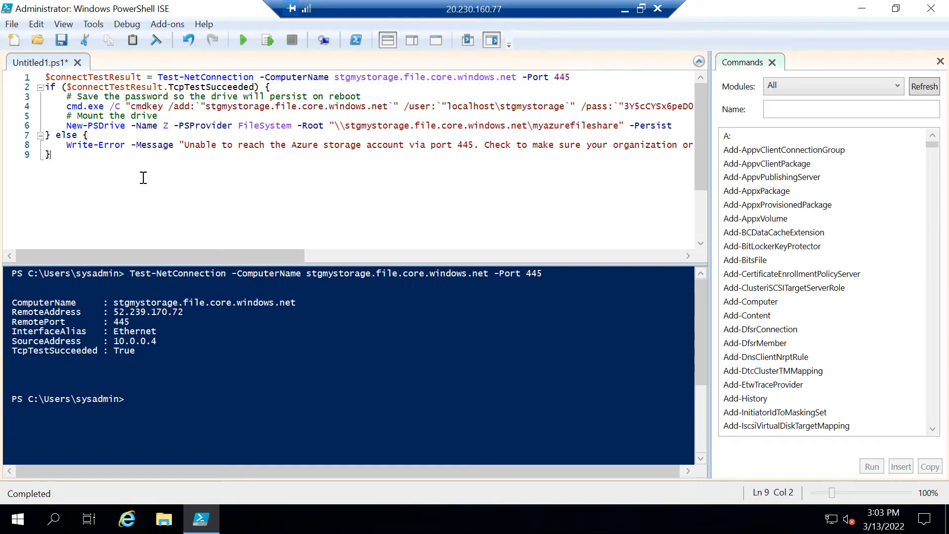
- Open File Explorer maximized and view the virtual machine's existing drives under This PC
click(161, 522)
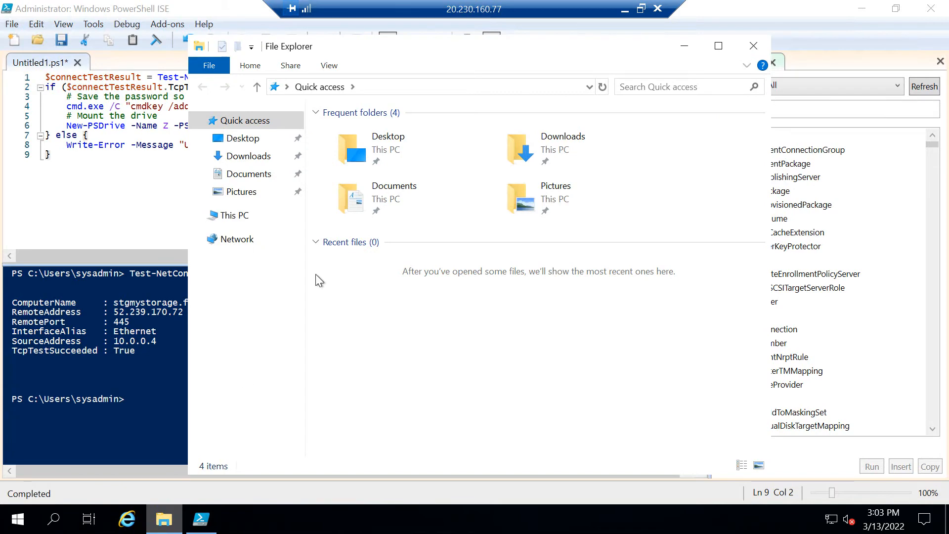
click(718, 46)
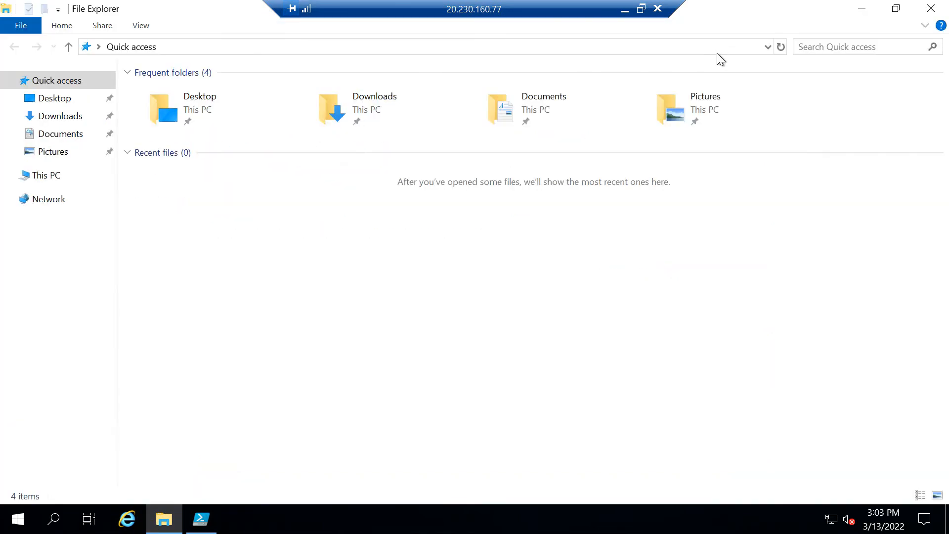
click(55, 176)
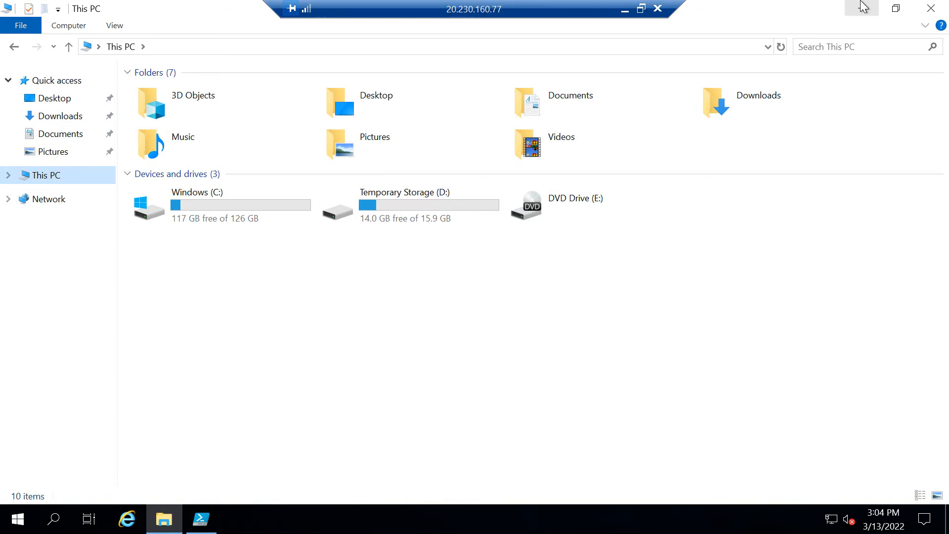
- Return to PowerShell ISE, select the whole mount script and run it to map myazurefileshare as drive Z
click(860, 11)
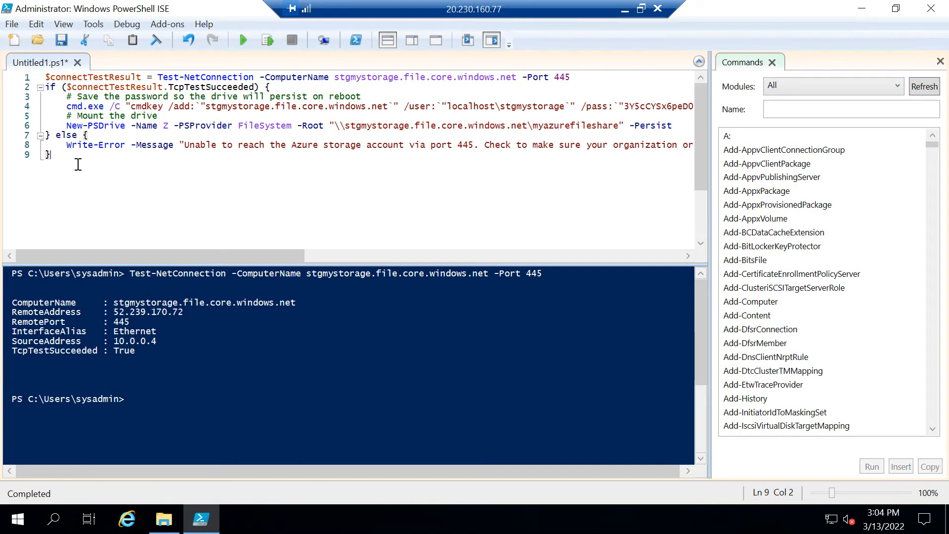
drag(44, 126, 45, 77)
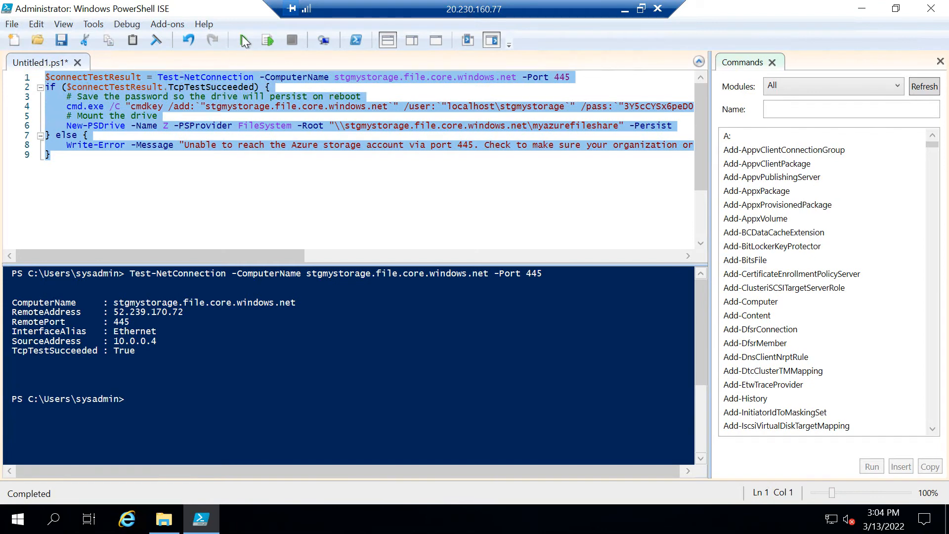
click(241, 37)
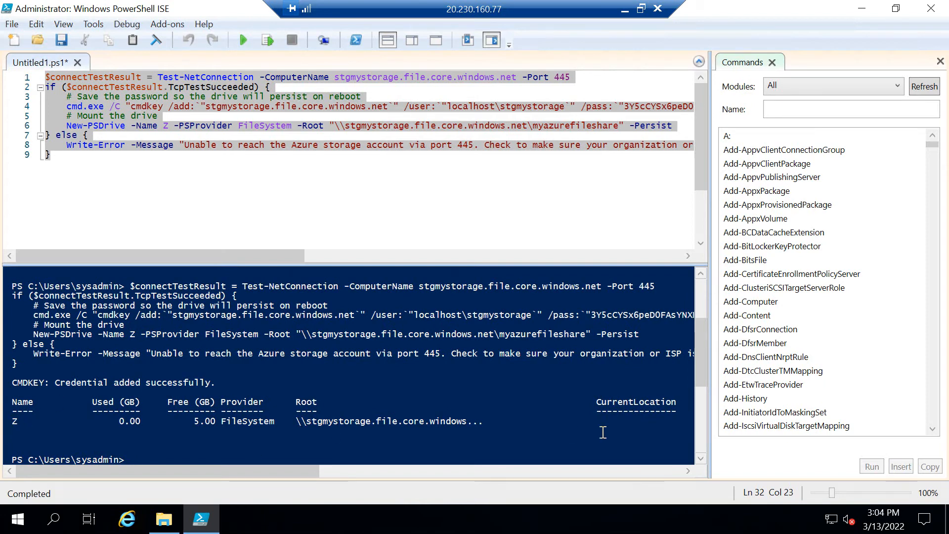
- Open the mapped myazurefileshare drive (Z:) from This PC and create a folder in it, keeping the name New folder
click(164, 520)
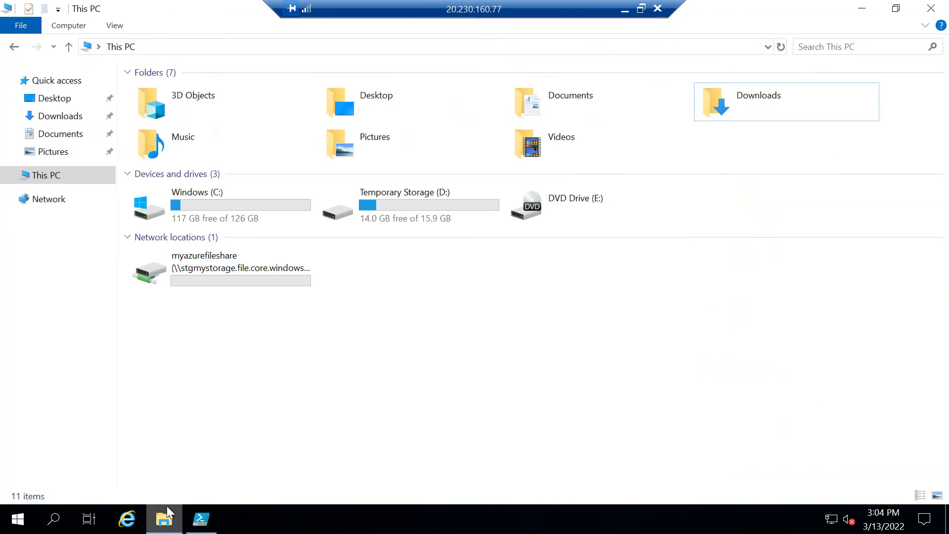
double_click(224, 272)
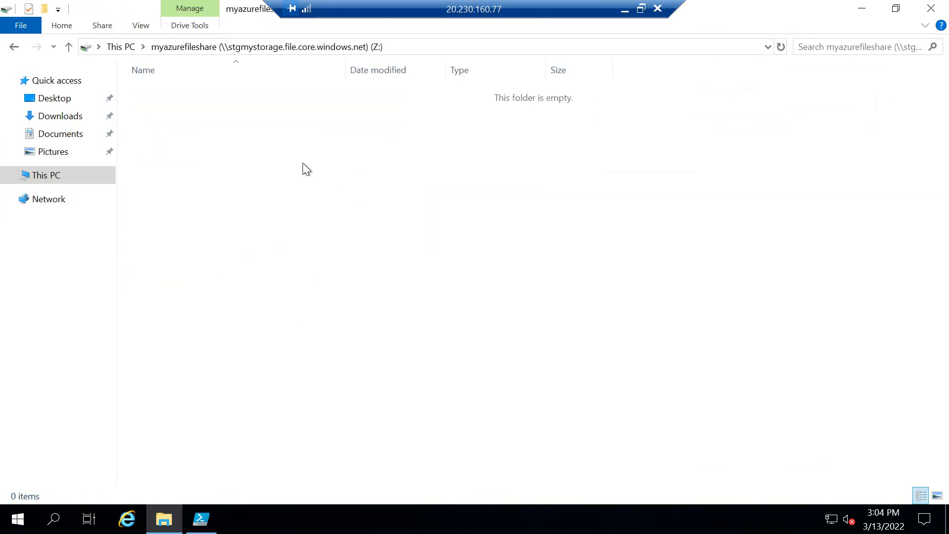
right_click(304, 166)
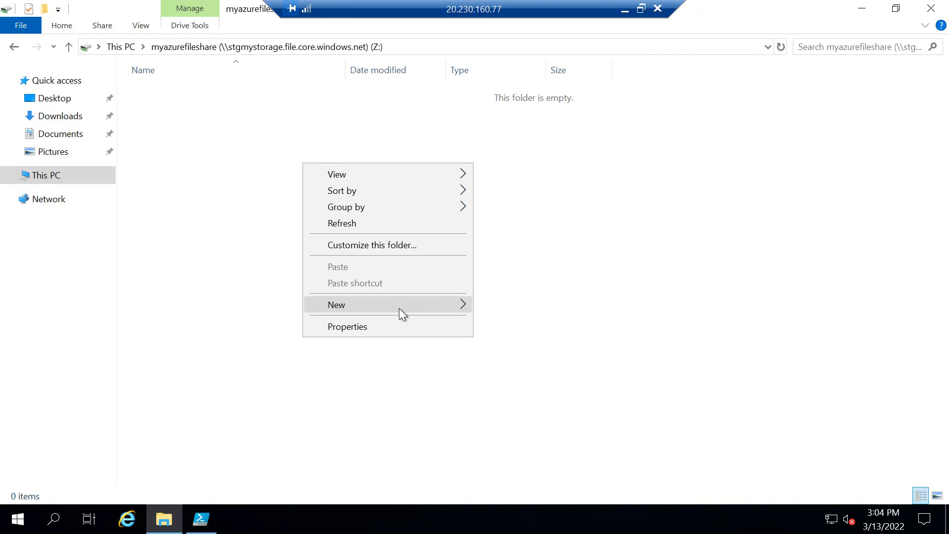
mouse_move(399, 307)
click(503, 306)
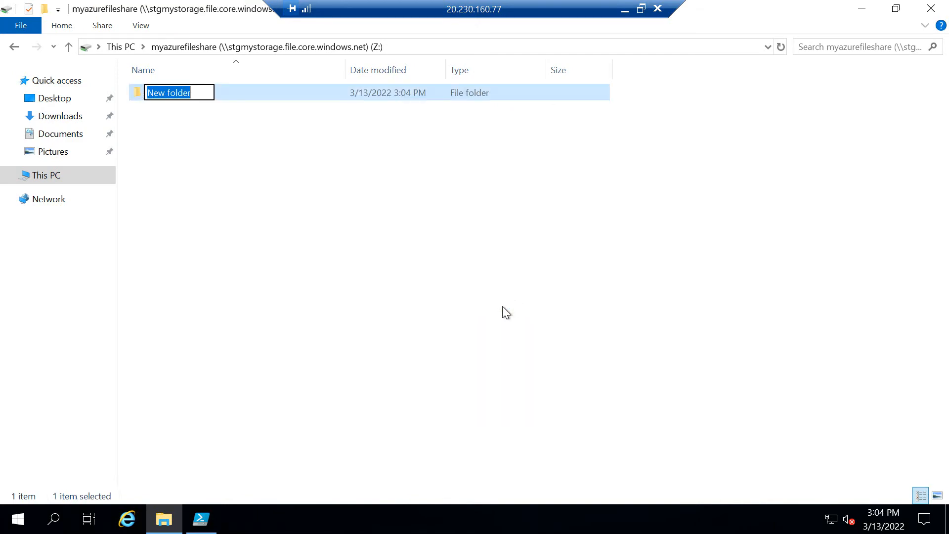
click(420, 261)
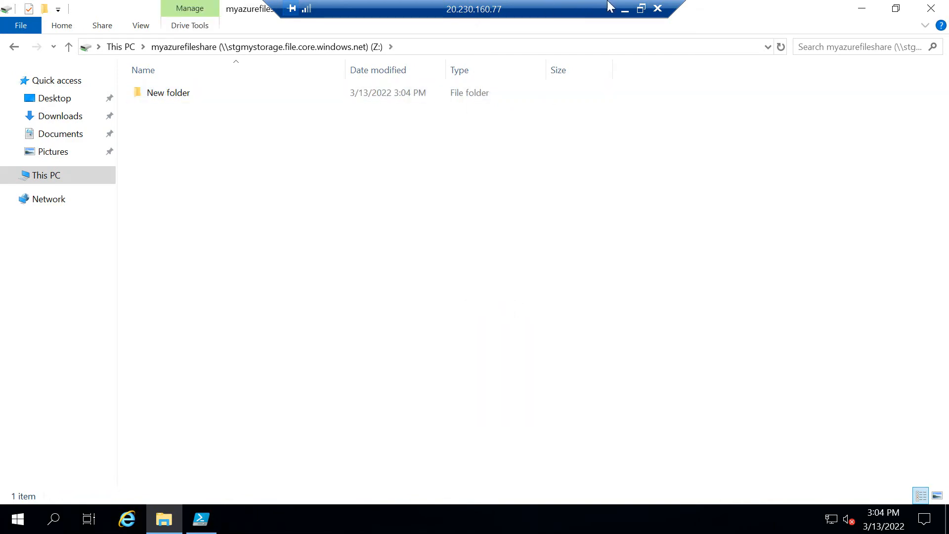
- Switch to the Azure portal, close the share's Connect pane, refresh the myazurefileshare listing and compare it with drive Z on the virtual machine
click(625, 7)
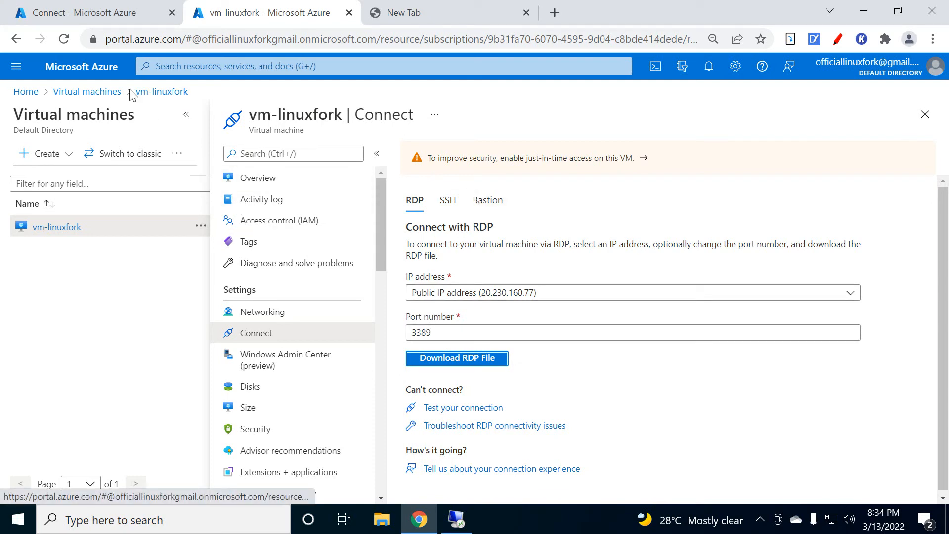
click(105, 6)
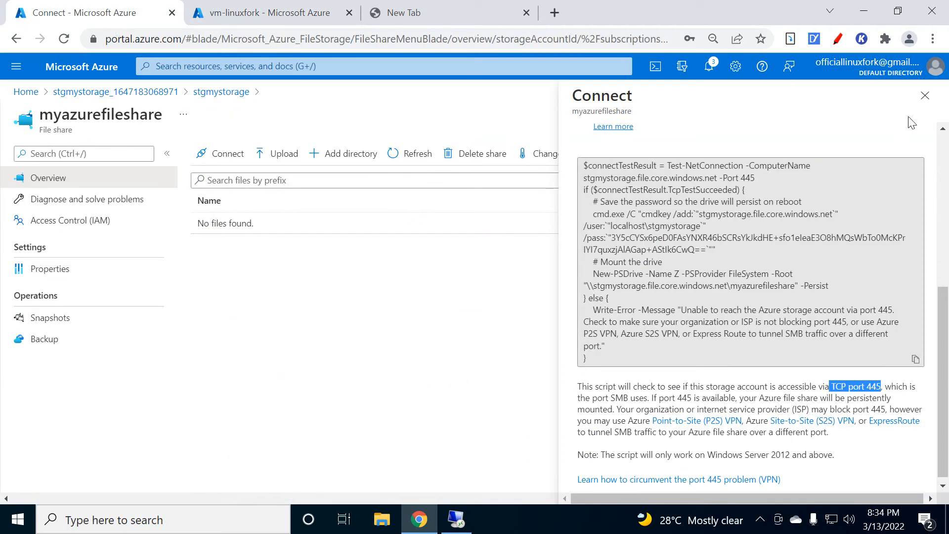
click(923, 96)
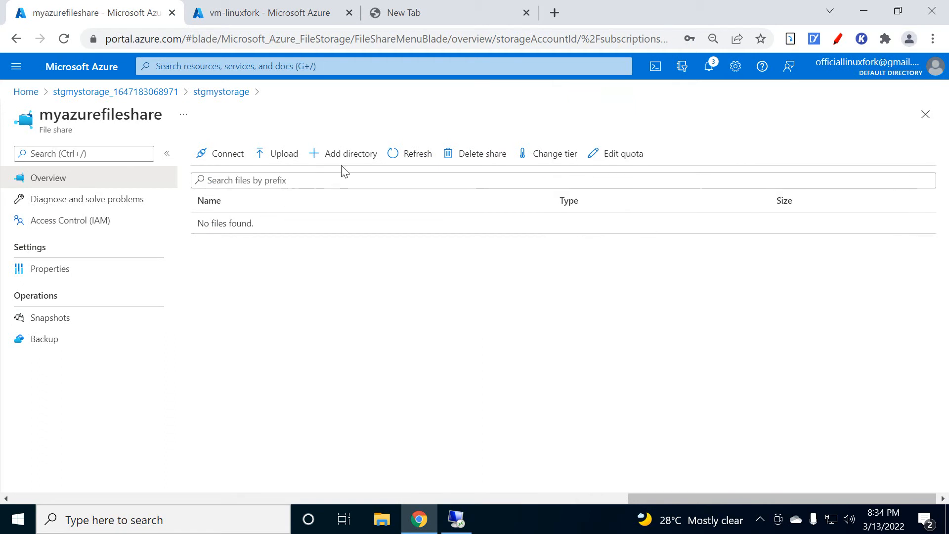
click(395, 153)
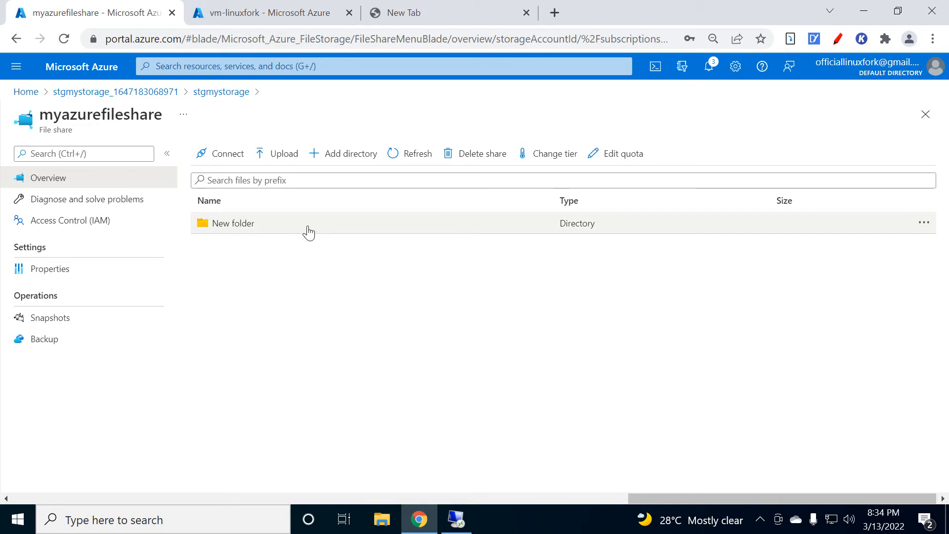
click(458, 519)
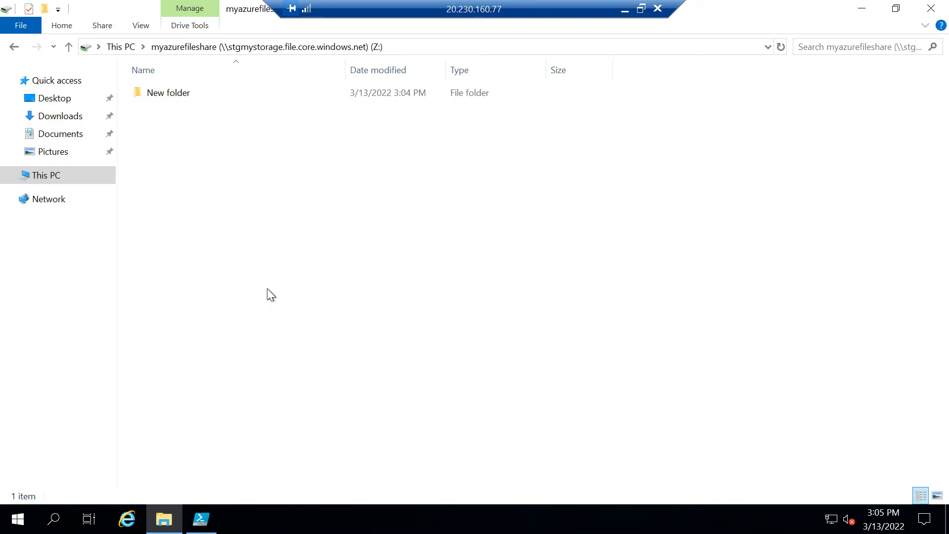
click(623, 8)
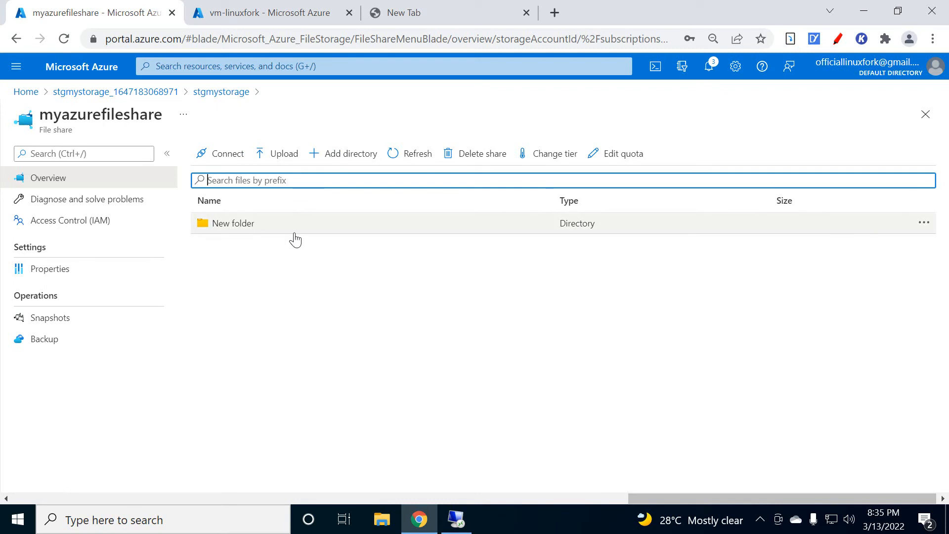
- Open New folder in the portal's file share and upload vm-linuxfork.rdp from the Downloads folder into it
click(360, 231)
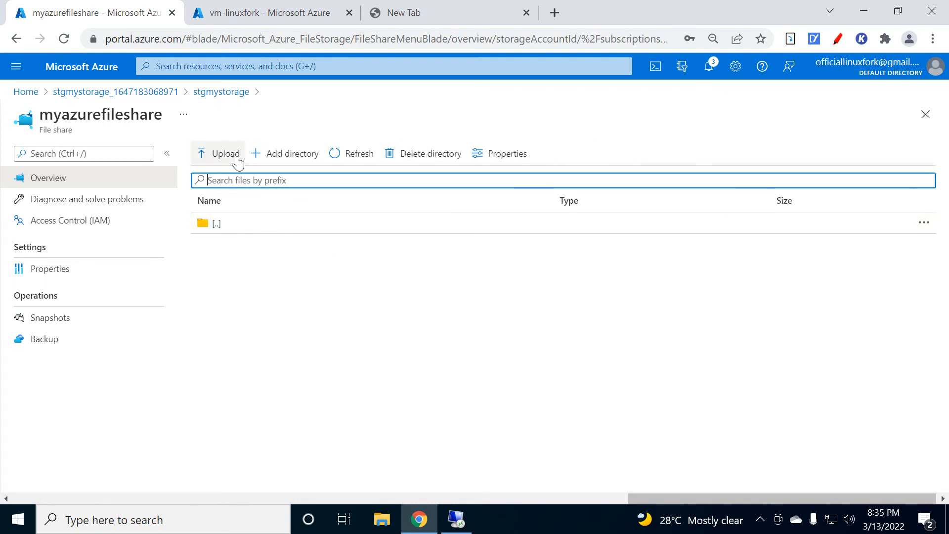
click(225, 152)
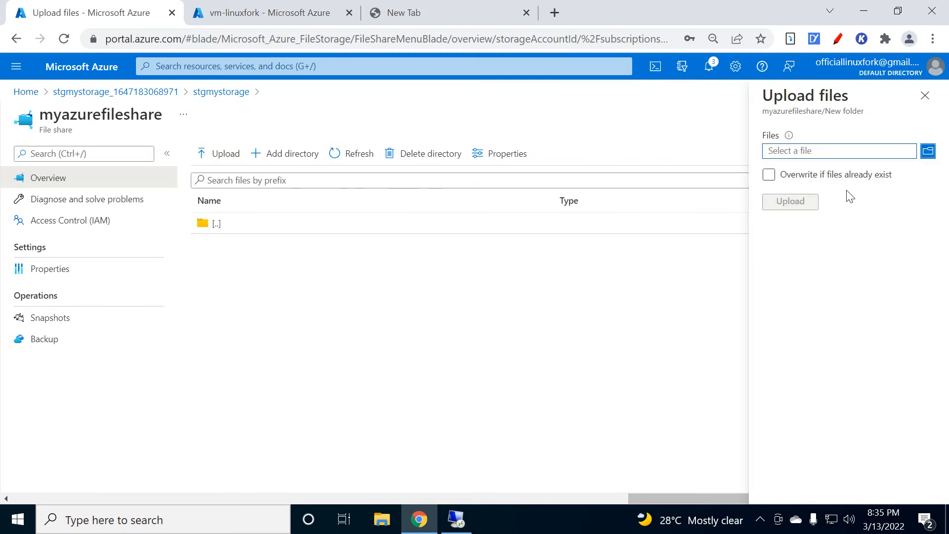
click(928, 153)
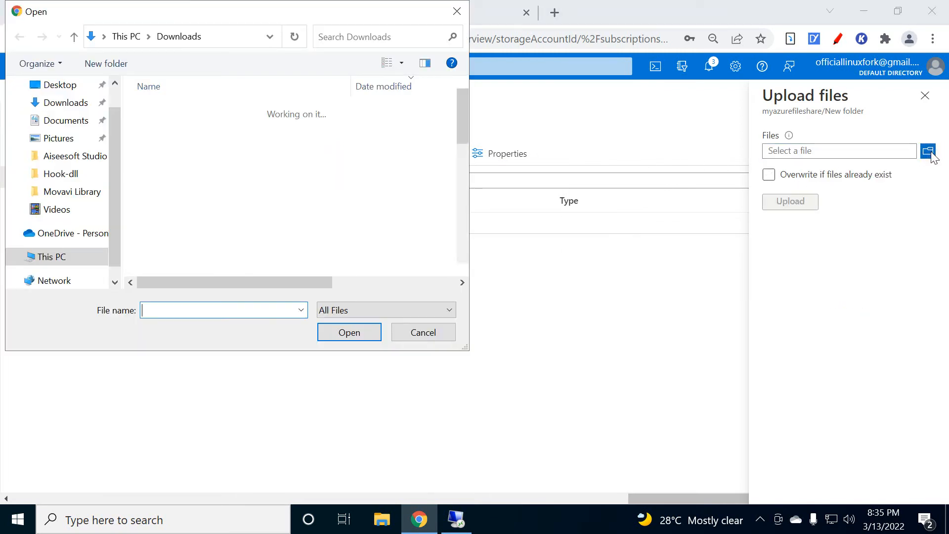
click(199, 127)
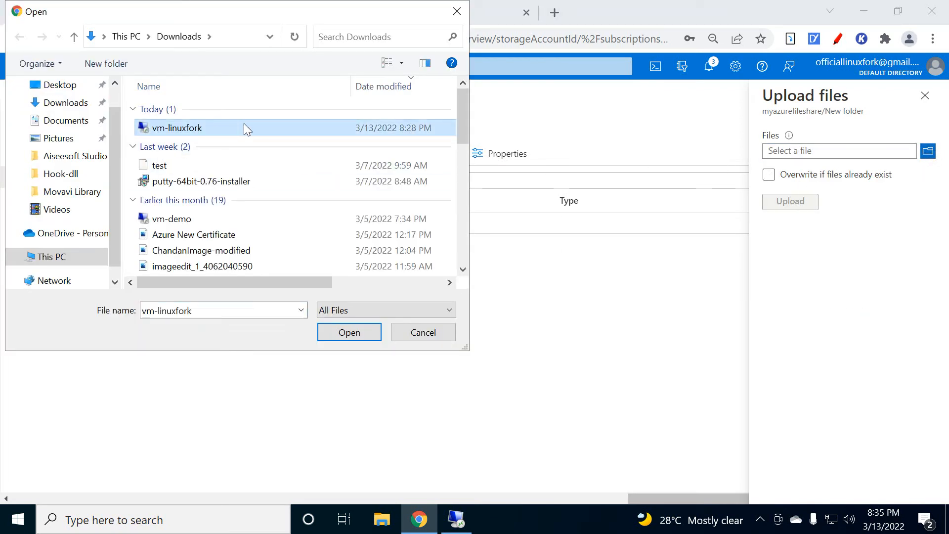
click(336, 330)
click(784, 207)
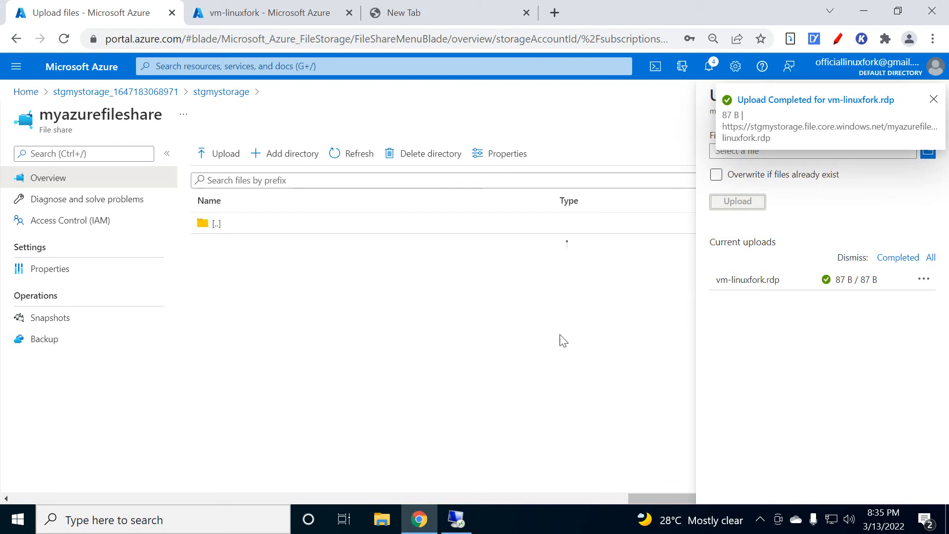
click(933, 99)
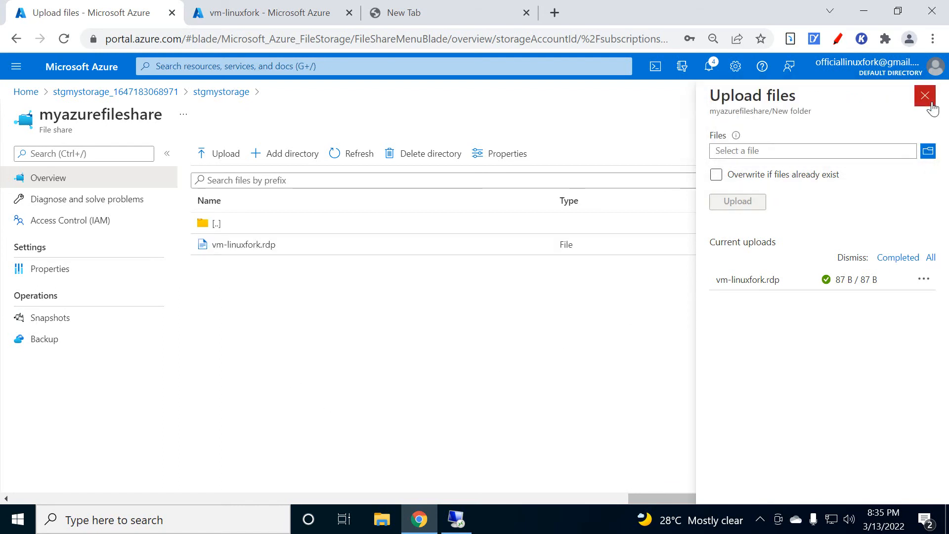
click(927, 102)
- Return to the virtual machine, view the contents of New folder on drive Z and go back to This PC
click(458, 526)
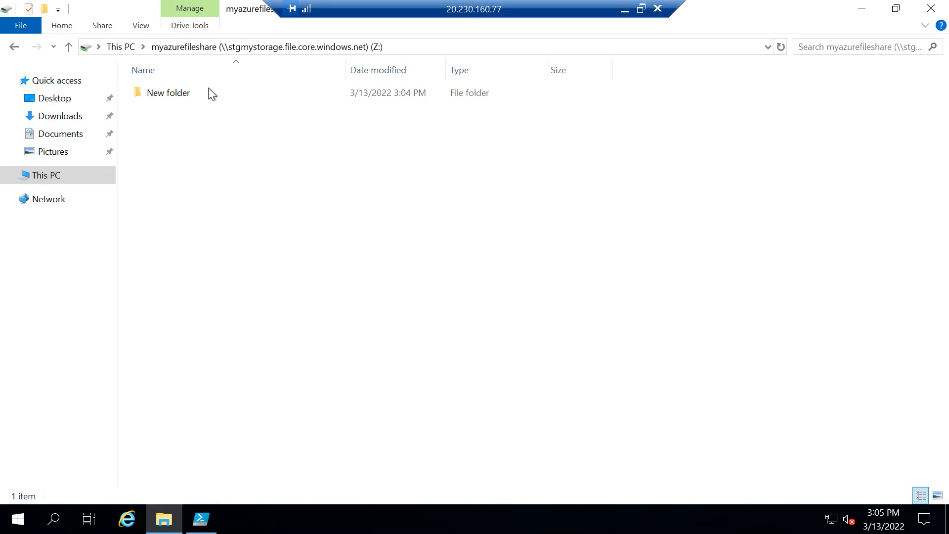
double_click(206, 89)
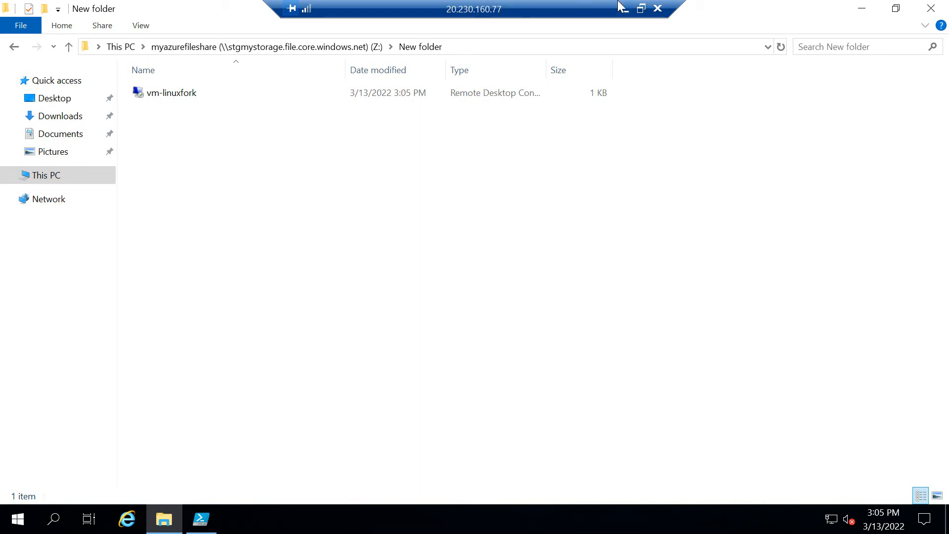
click(57, 178)
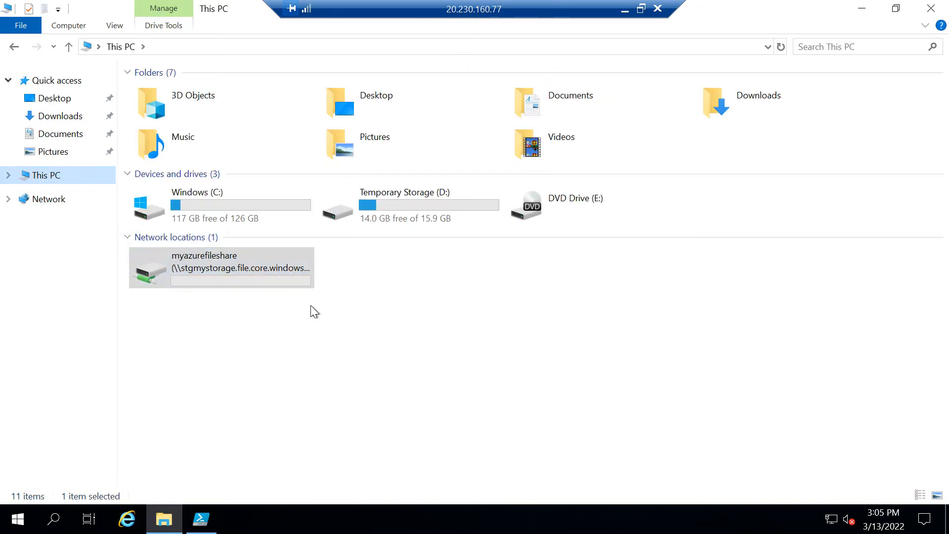
click(68, 26)
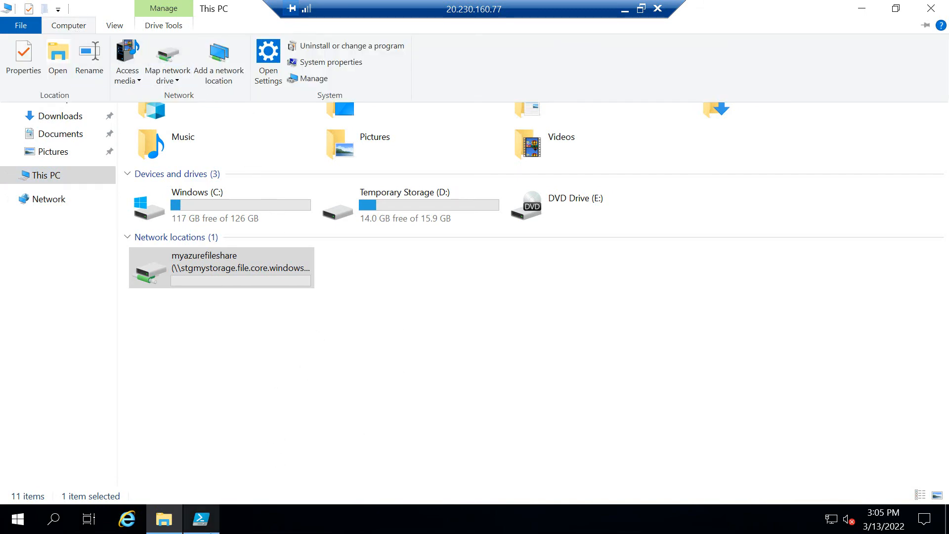
- Switch to PowerShell ISE and copy the file share's network path from the -Root value in the mount script's New-PSDrive line
click(200, 519)
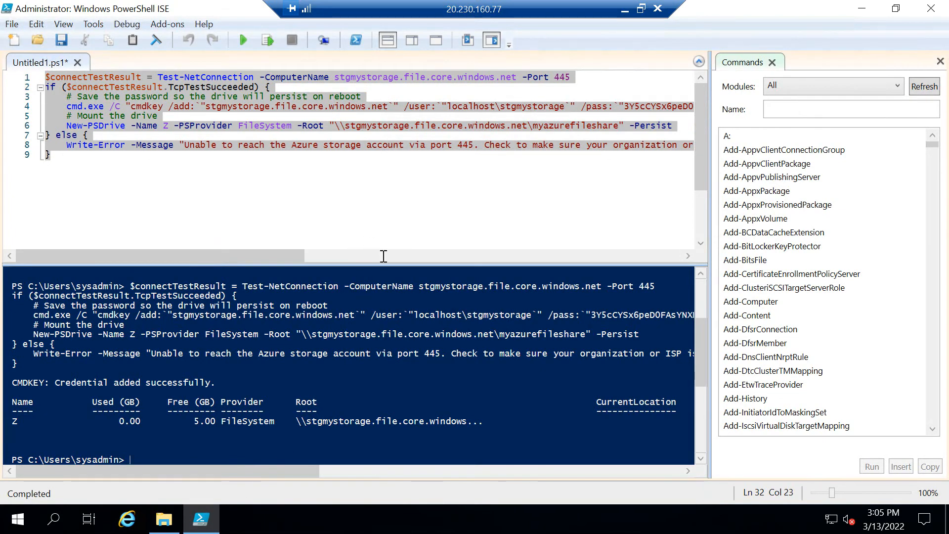
click(421, 185)
drag(238, 260, 294, 259)
drag(233, 125, 513, 130)
right_click(494, 128)
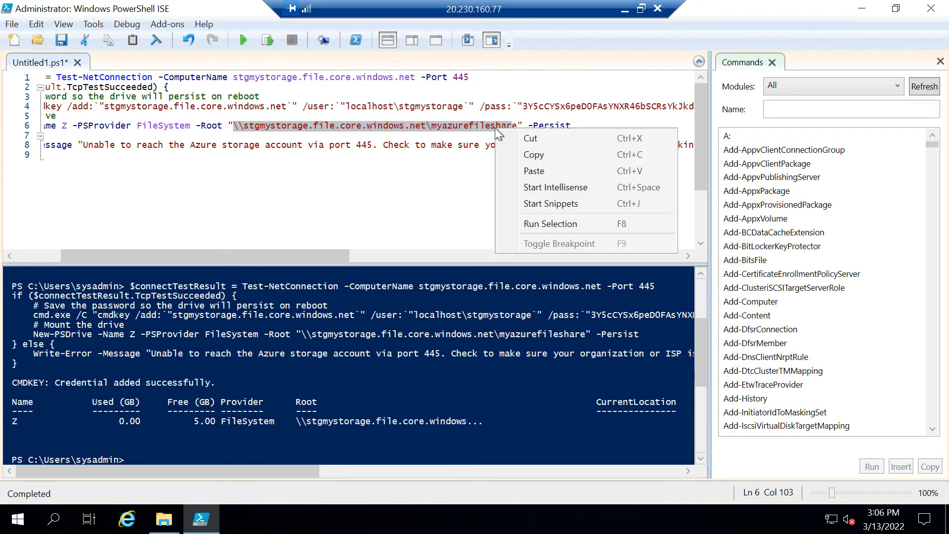
click(521, 158)
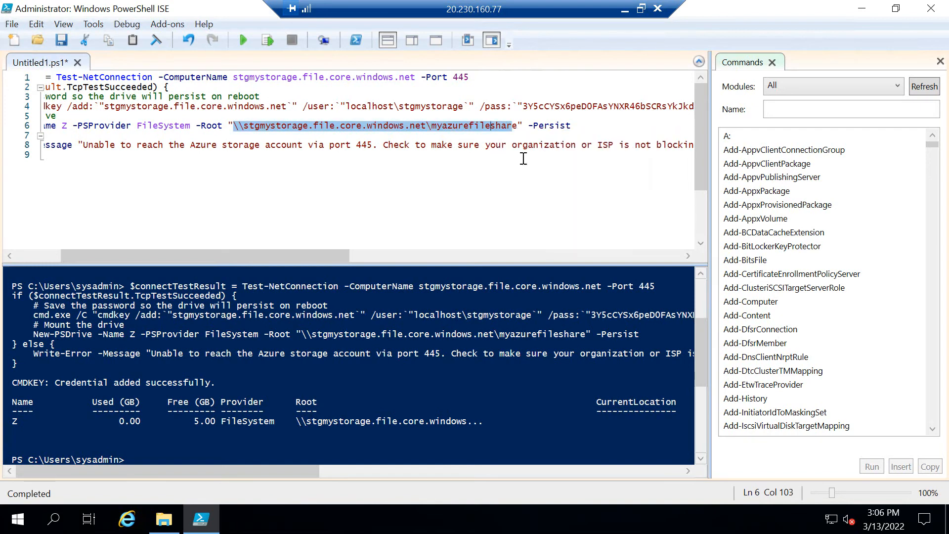
- Open Notepad, put \\stgmystorage.file.core.windows.net\myazurefileshare on its third line and minimize the window
click(45, 526)
text(no)
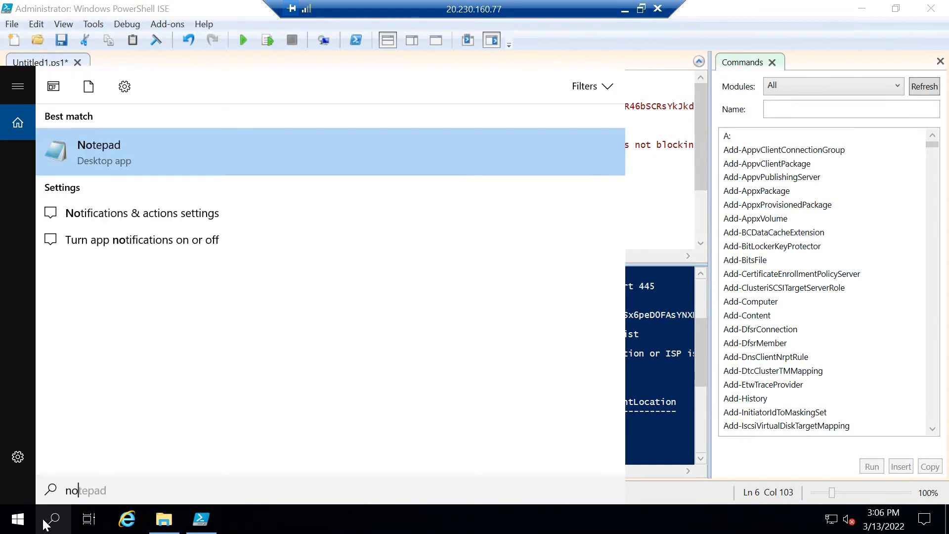
click(236, 147)
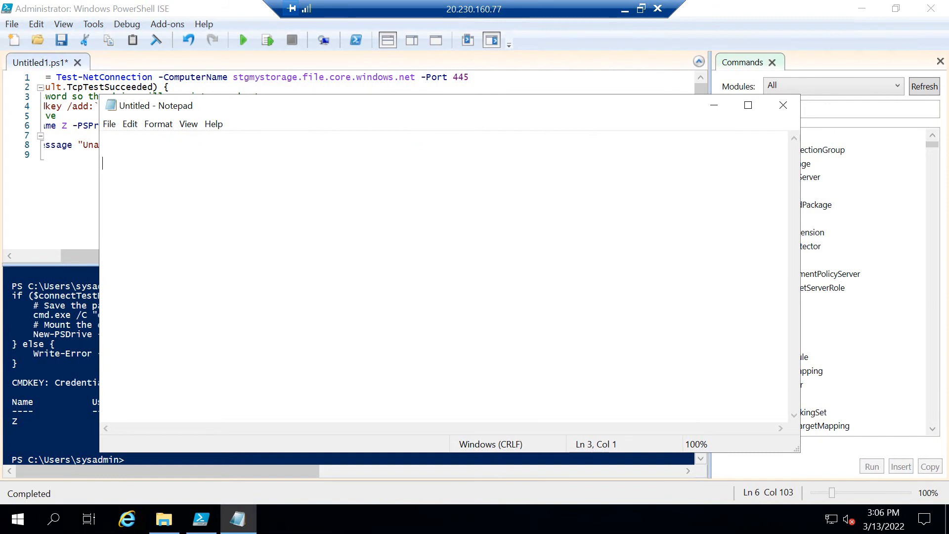
text(\stgmystorage.file.core.windows.net\myazurefileshare)
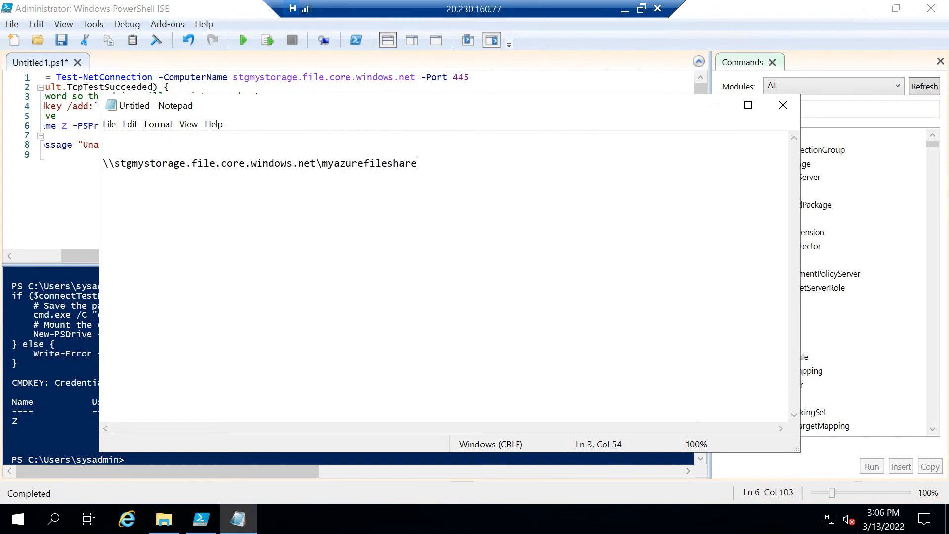
click(708, 105)
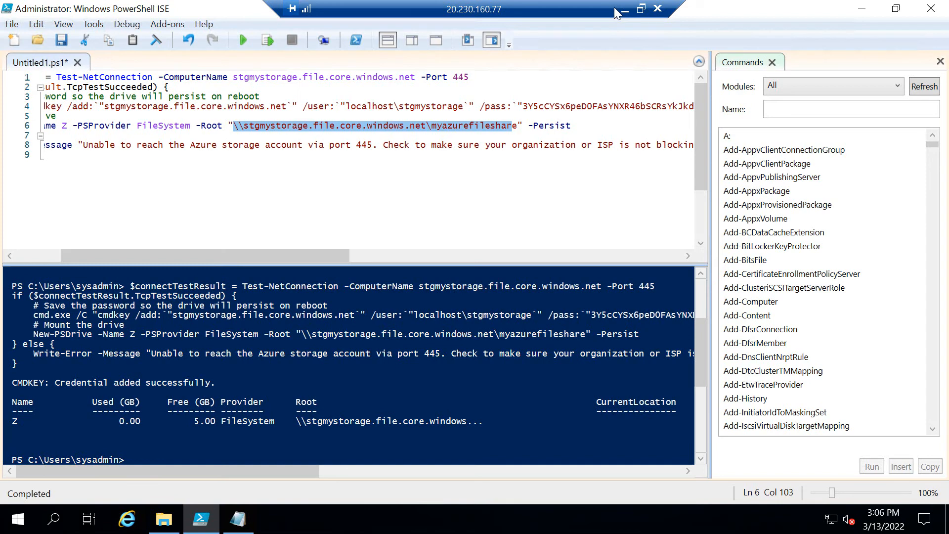
- Switch to File Explorer's This PC, start mapping a network drive and choose U: as the drive letter
click(166, 525)
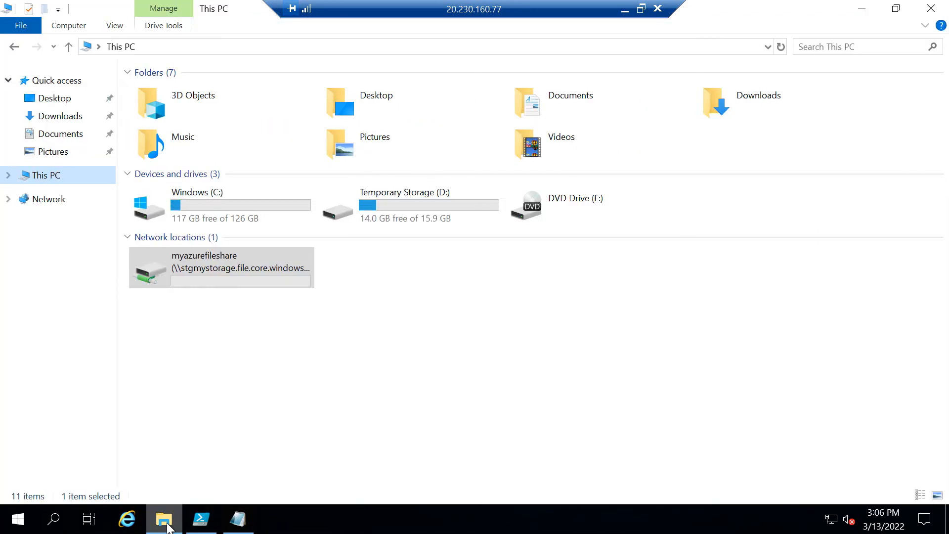
click(70, 25)
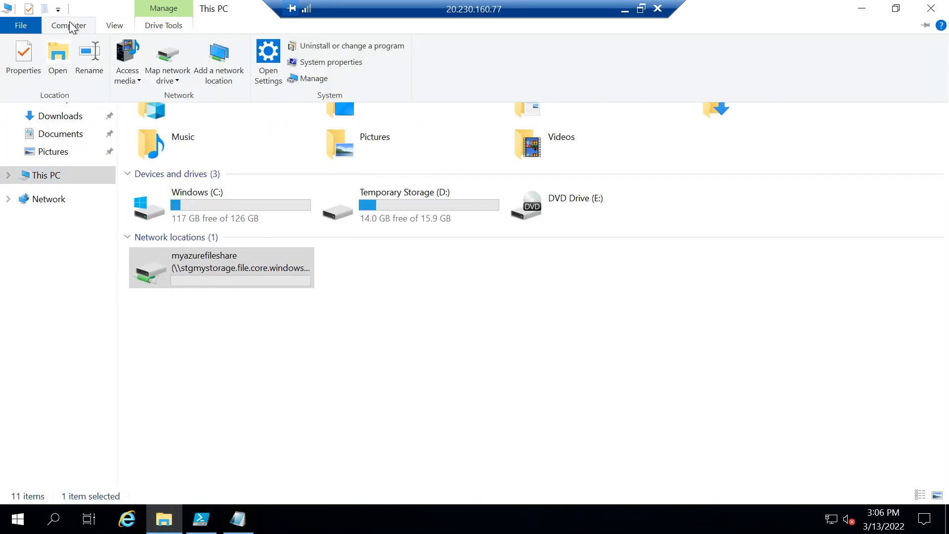
click(174, 76)
click(176, 97)
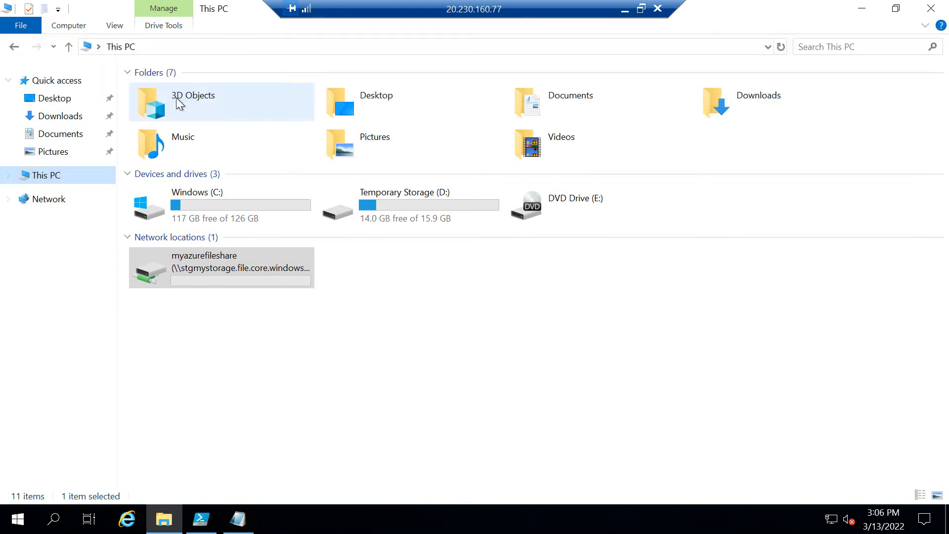
click(377, 197)
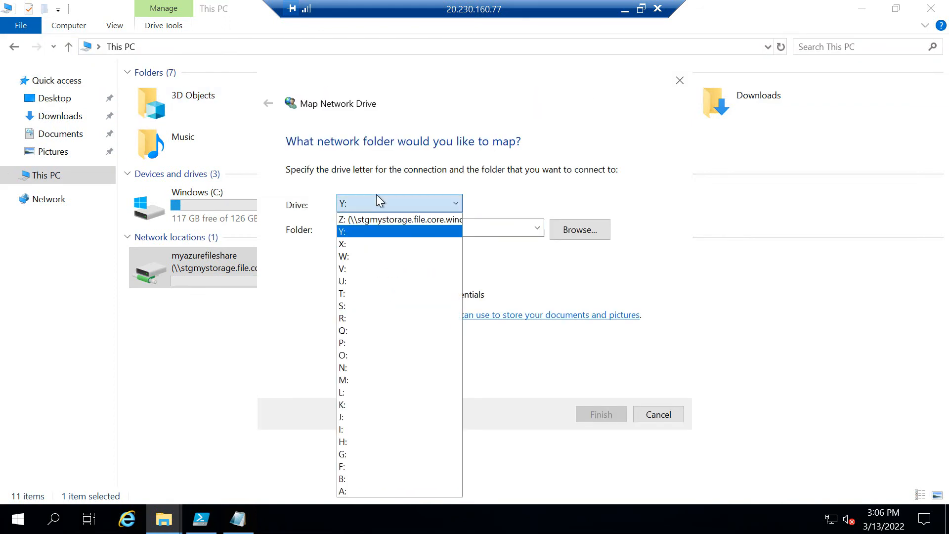
click(357, 280)
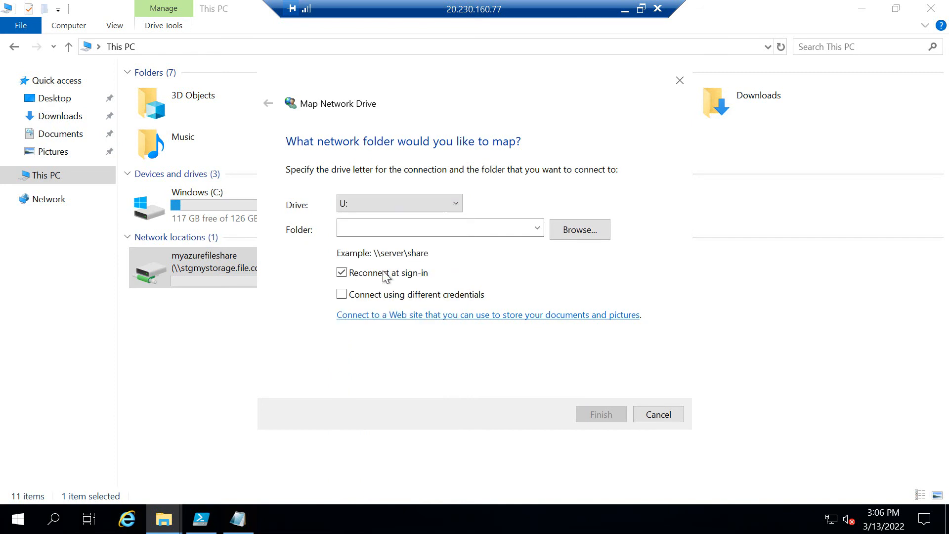
- Set the folder to \\stgmystorage.file.core.windows.net\myazurefileshare, enable connecting using different credentials and submit the mapping
click(363, 224)
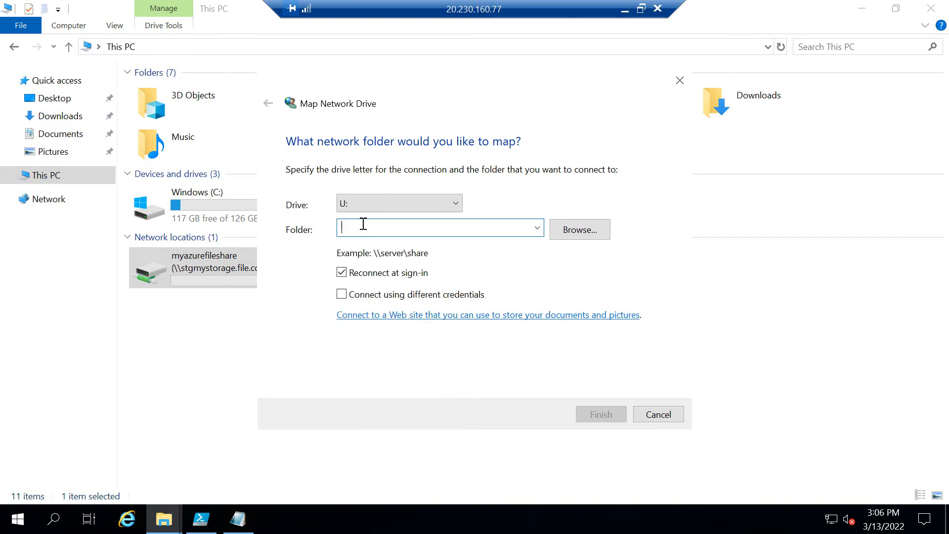
key(ctrl+v)
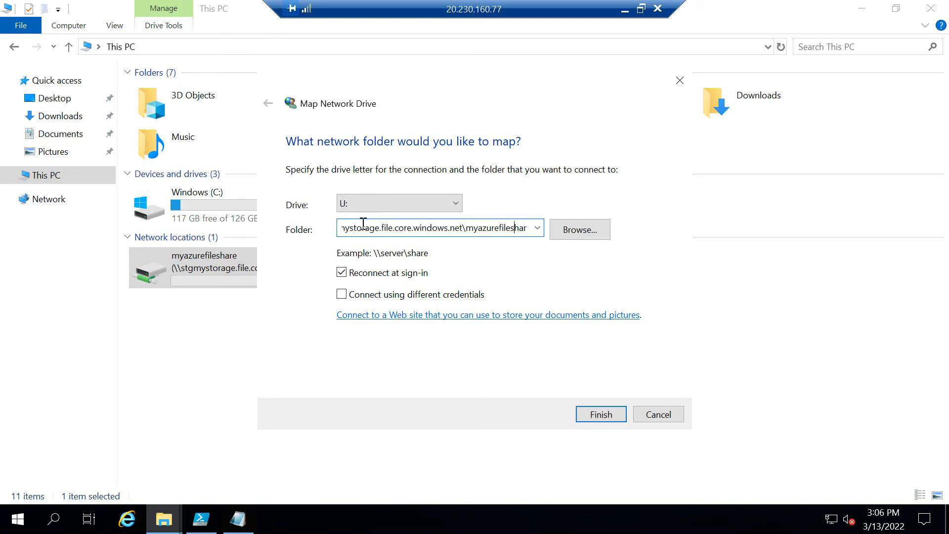
key(Right)
key(Right)
key(Right)
key(Right)
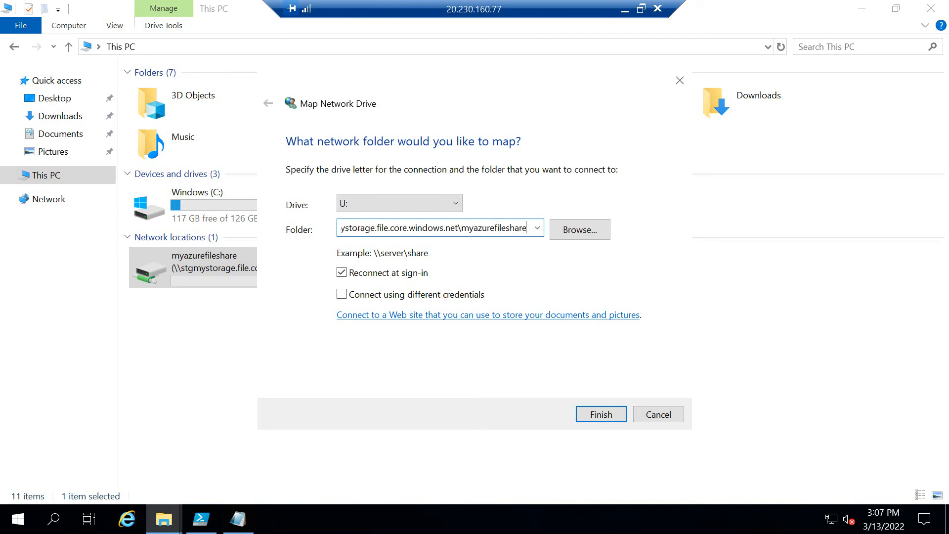
key(Left)
key(Left)
key(Left)
key(Left)
key(Left)
key(Left)
key(Left)
key(Left)
key(Left)
key(Left)
key(Left)
key(Left)
key(Left)
key(Left)
key(Left)
key(Left)
key(Left)
key(Left)
key(Left)
key(Left)
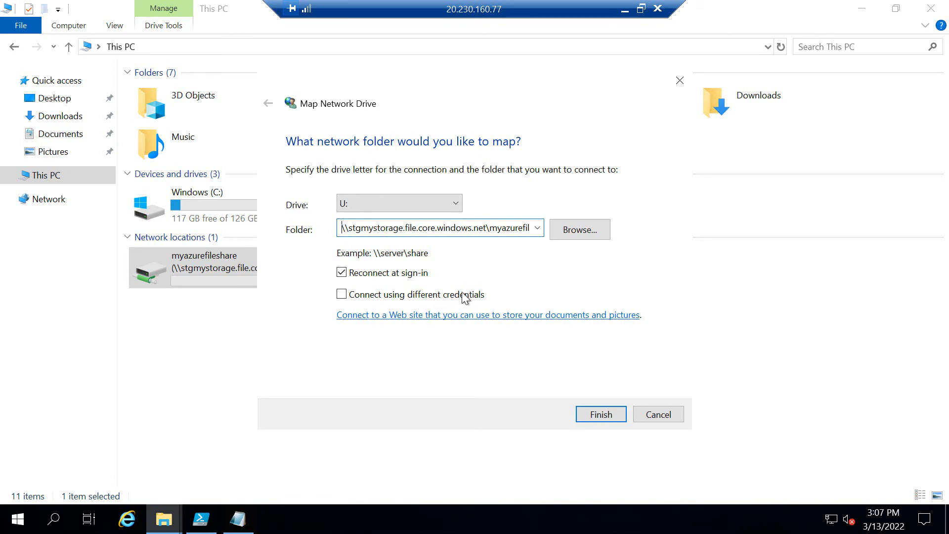
click(341, 295)
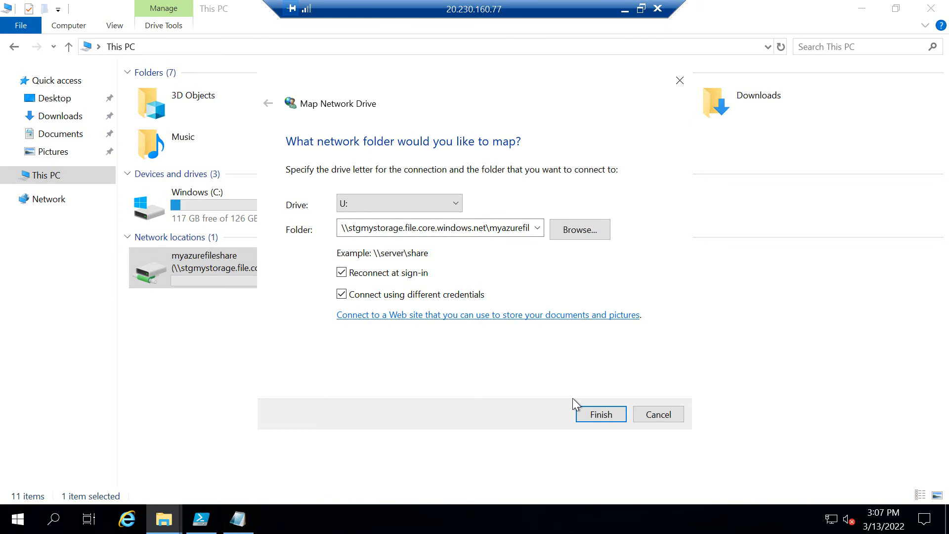
click(591, 415)
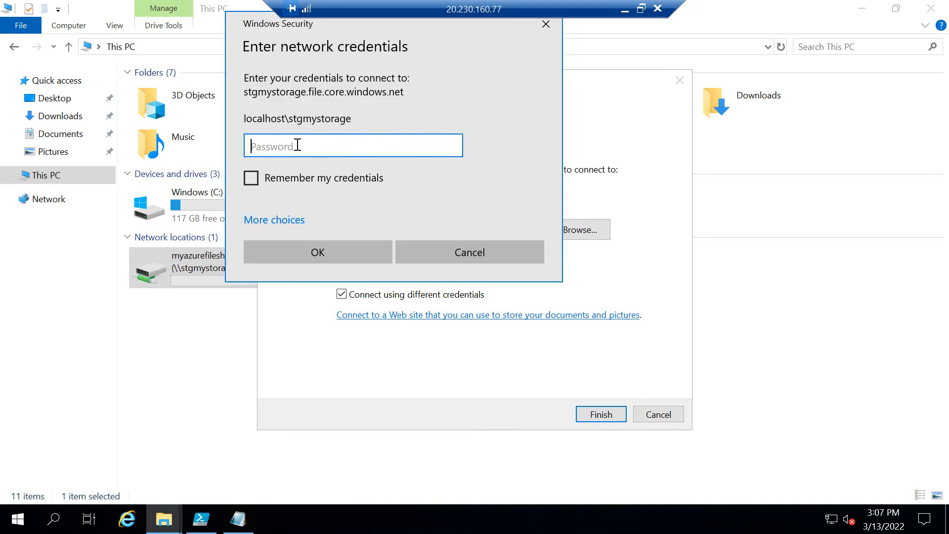
- Switch to the Azure portal, open the access keys of storage account stgmystorage, show them and copy the key value of key1
click(625, 9)
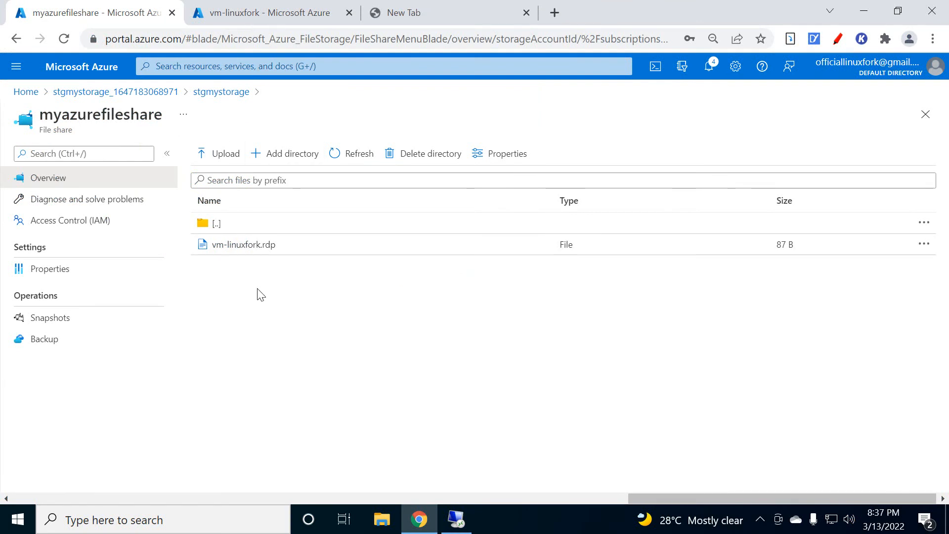
click(142, 93)
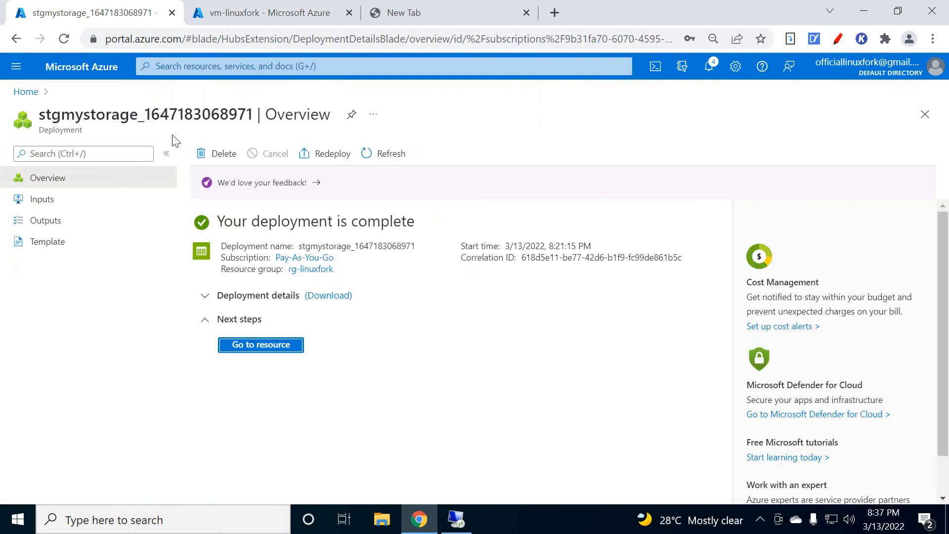
click(263, 348)
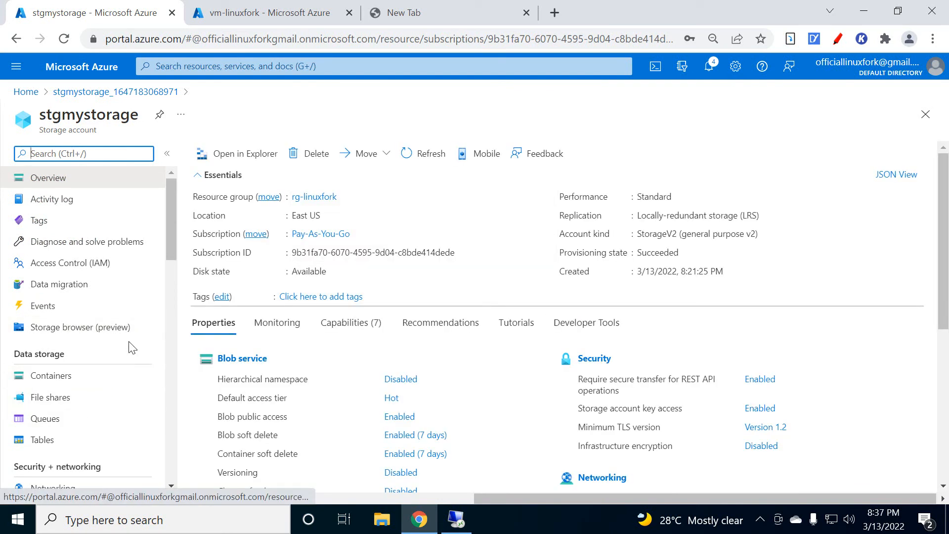
scroll(115, 386, down, 3)
click(67, 391)
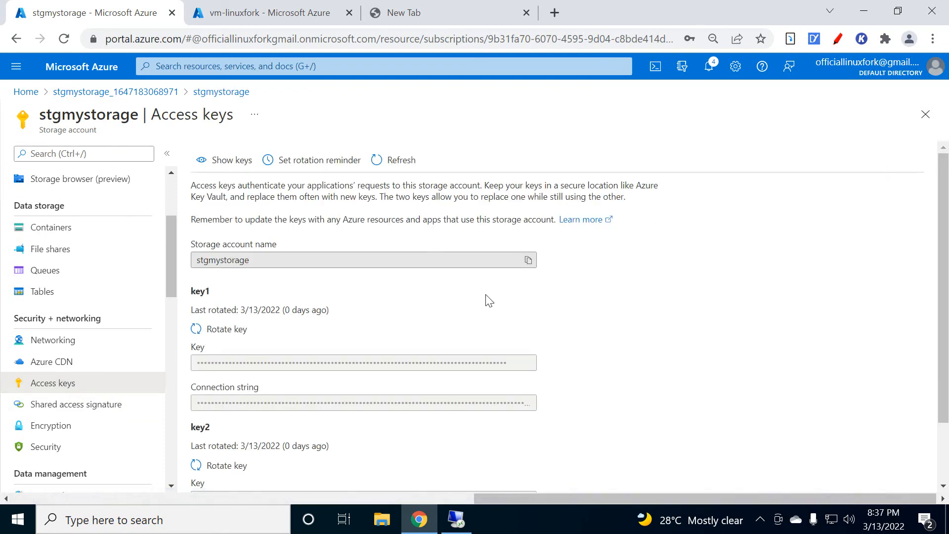
click(219, 161)
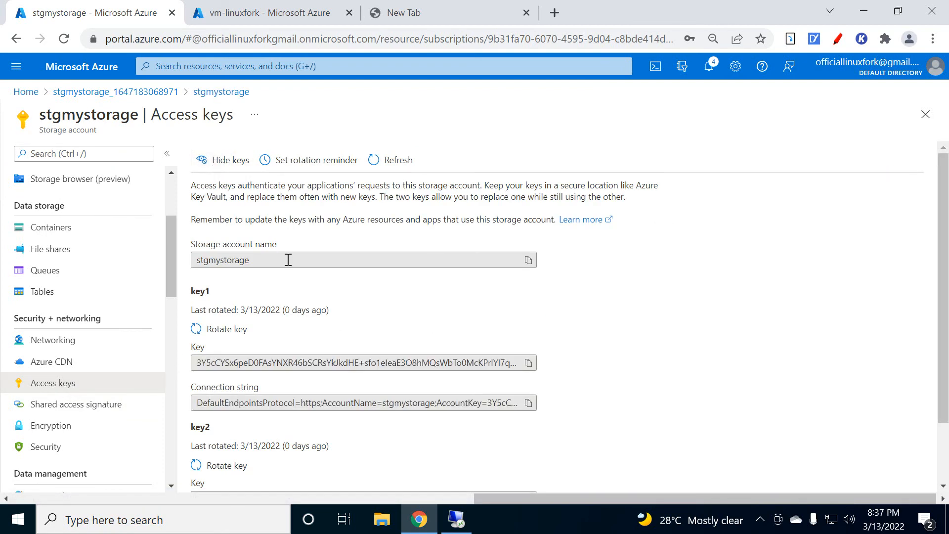
click(527, 367)
- Return to the virtual machine and try to connect with the copied storage account key as the network password, then dismiss the message
mouse_move(467, 523)
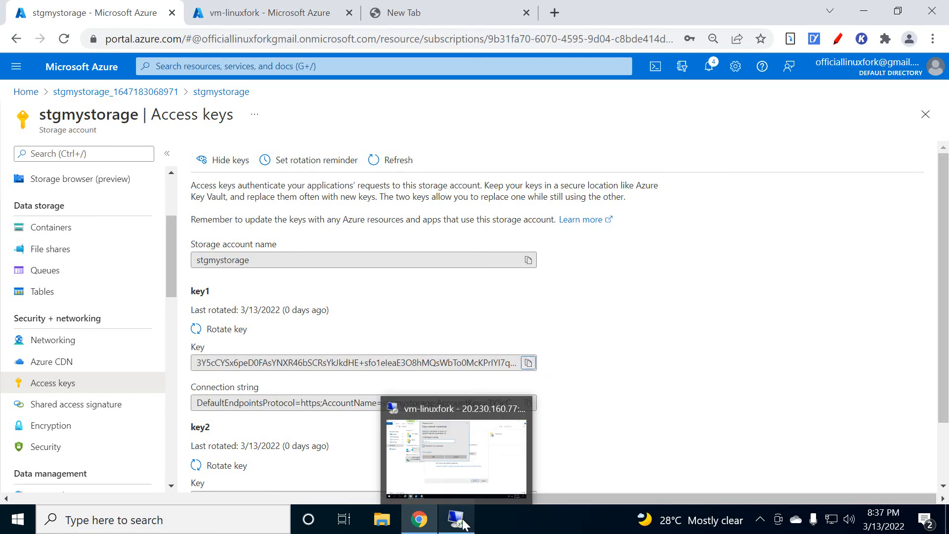
click(463, 520)
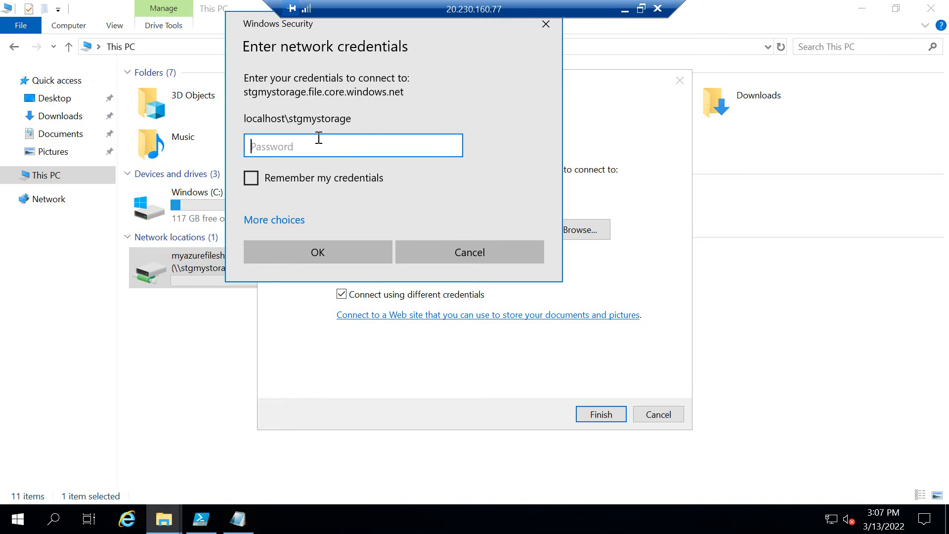
key(ctrl+v)
click(298, 251)
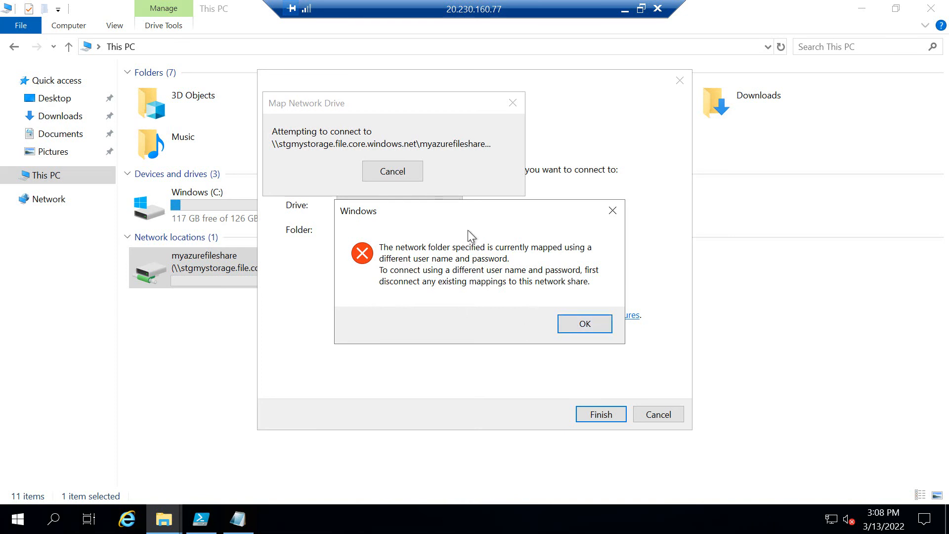
click(575, 327)
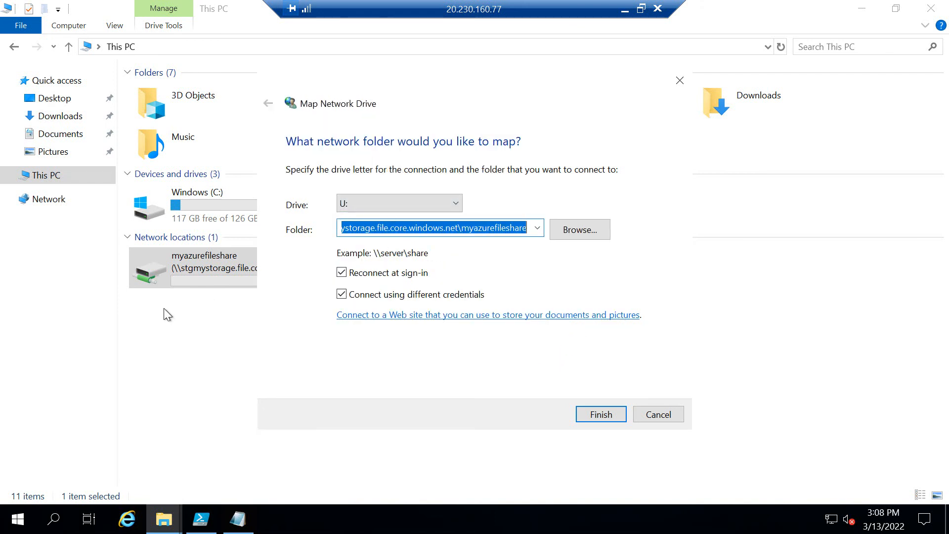
- Disconnect the existing myazurefileshare network drive in This PC
key(Escape)
click(203, 274)
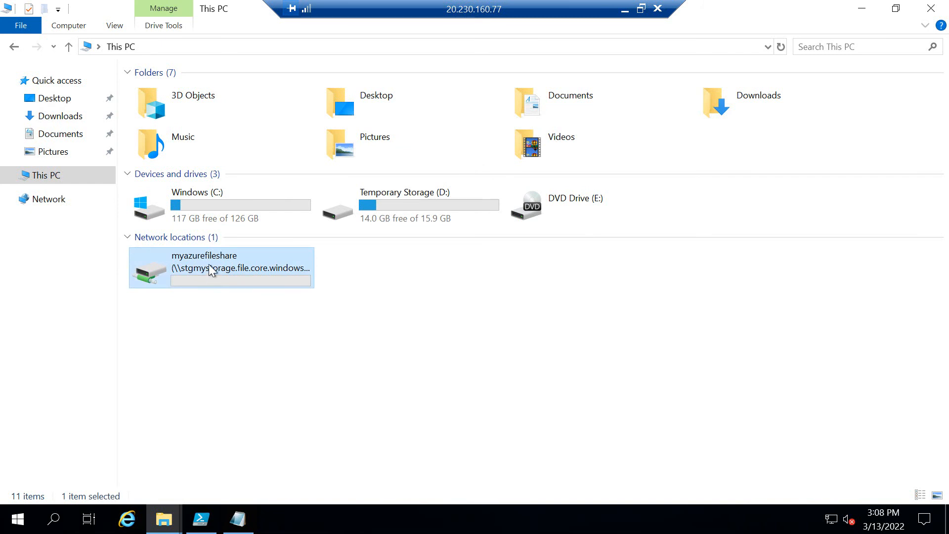
right_click(209, 265)
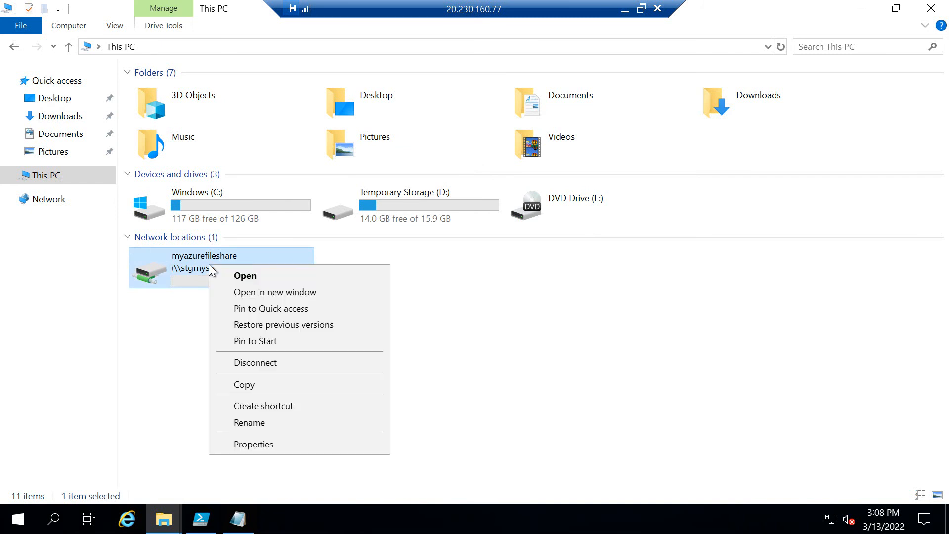
click(267, 366)
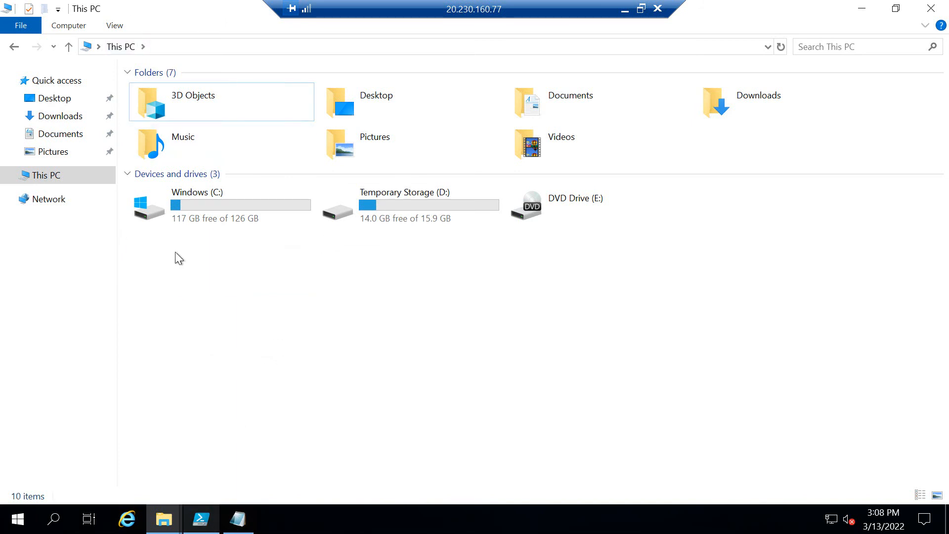
- Resubmit the pending U: drive mapping with the storage account key as the password and open New folder on the mapped drive
click(163, 519)
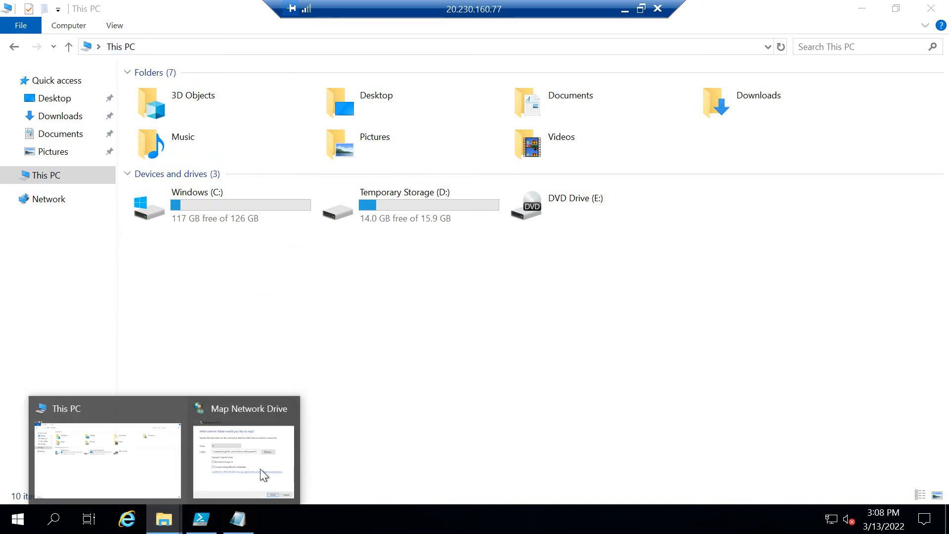
click(260, 469)
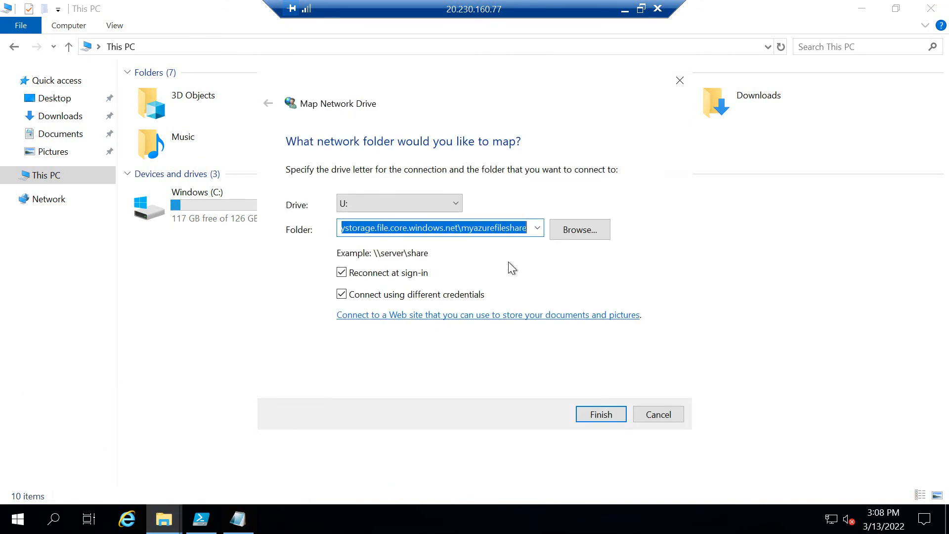
click(447, 223)
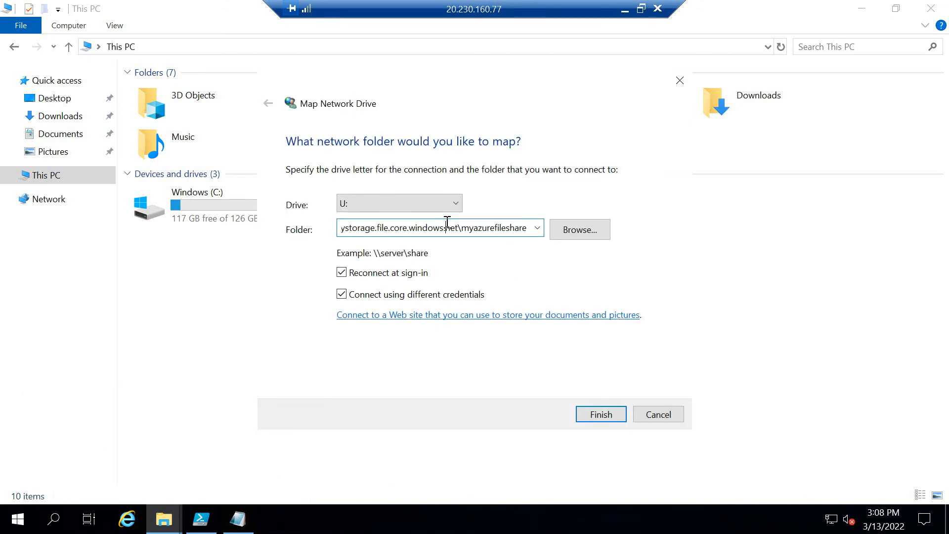
click(591, 417)
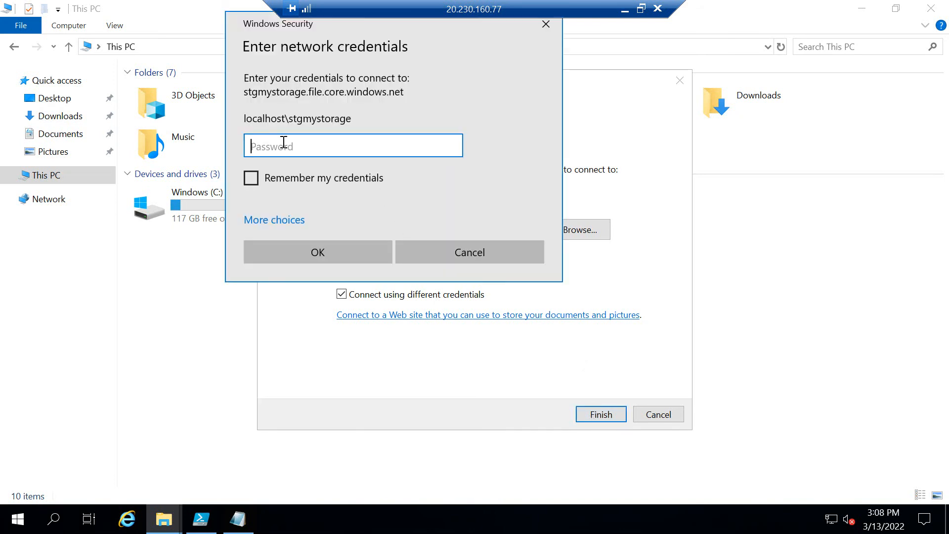
key(ctrl+v)
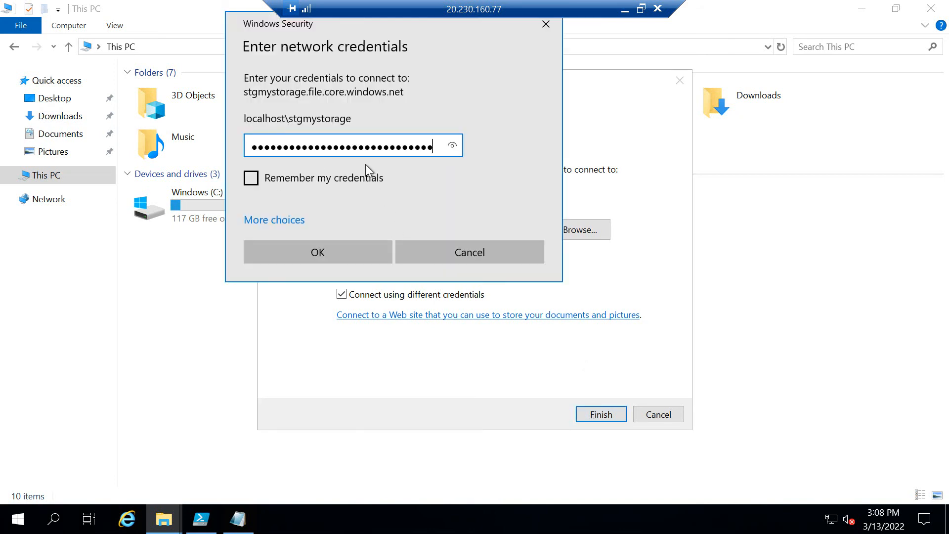
click(451, 146)
click(306, 249)
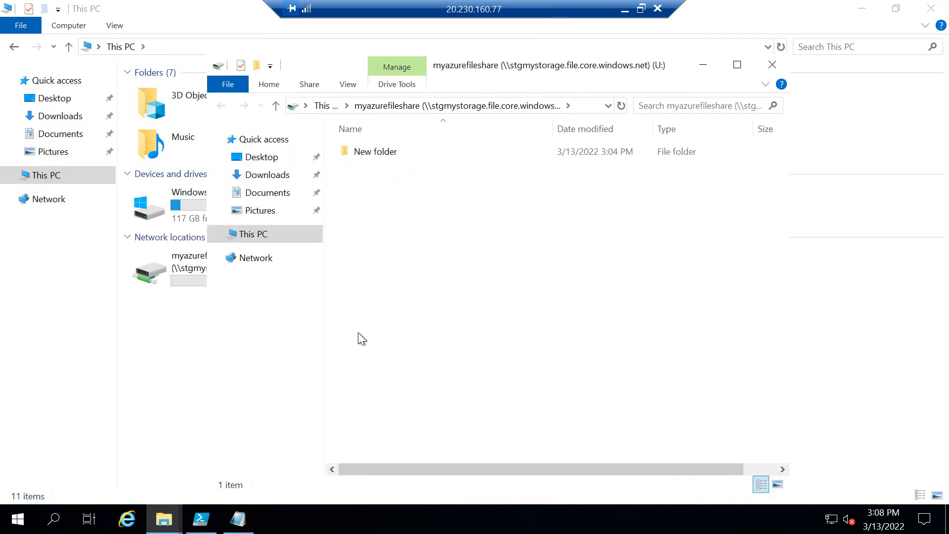
click(737, 64)
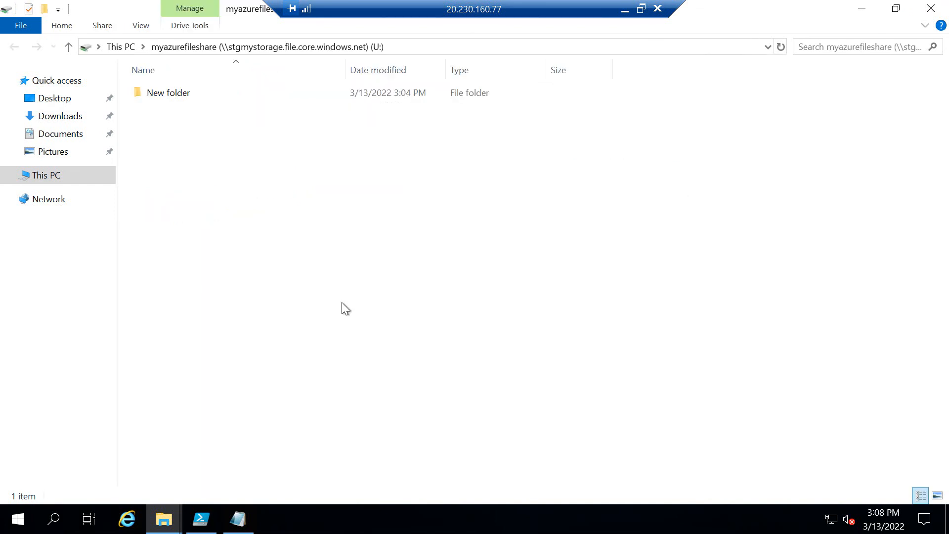
double_click(200, 94)
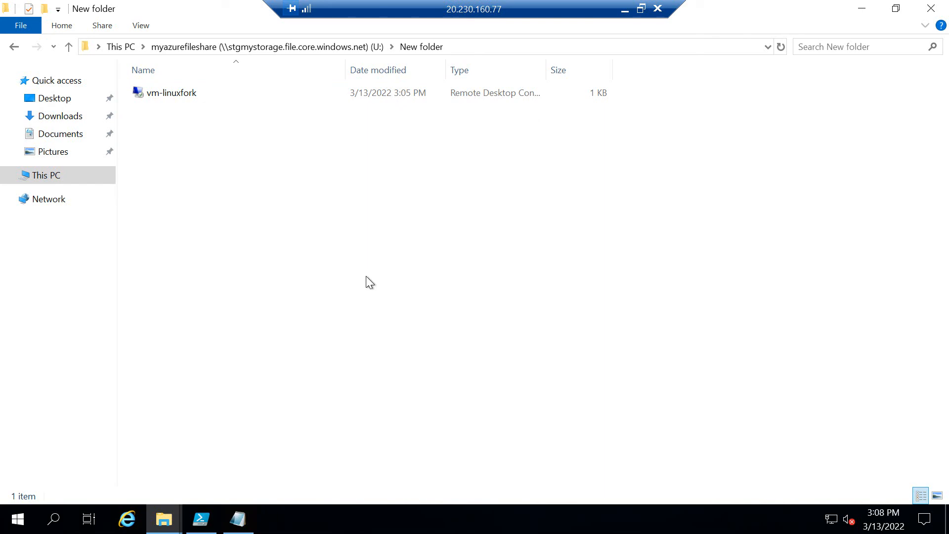
- Switch to the Azure portal and open the shared access signature settings of storage account stgmystorage
click(624, 8)
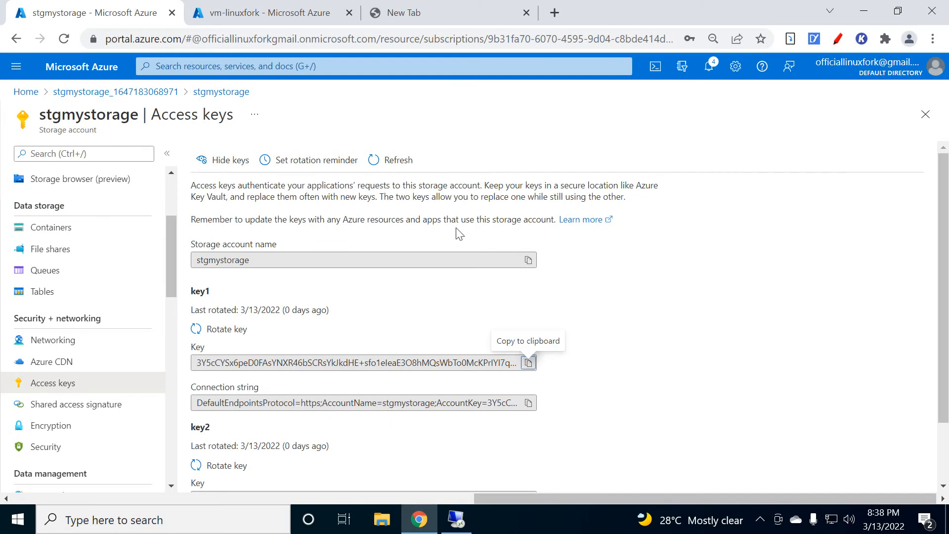
click(155, 93)
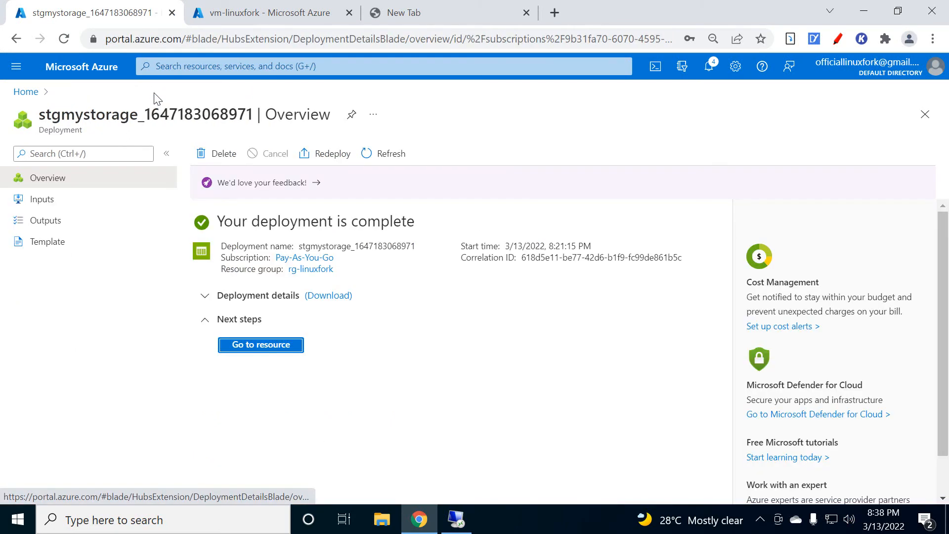
click(257, 347)
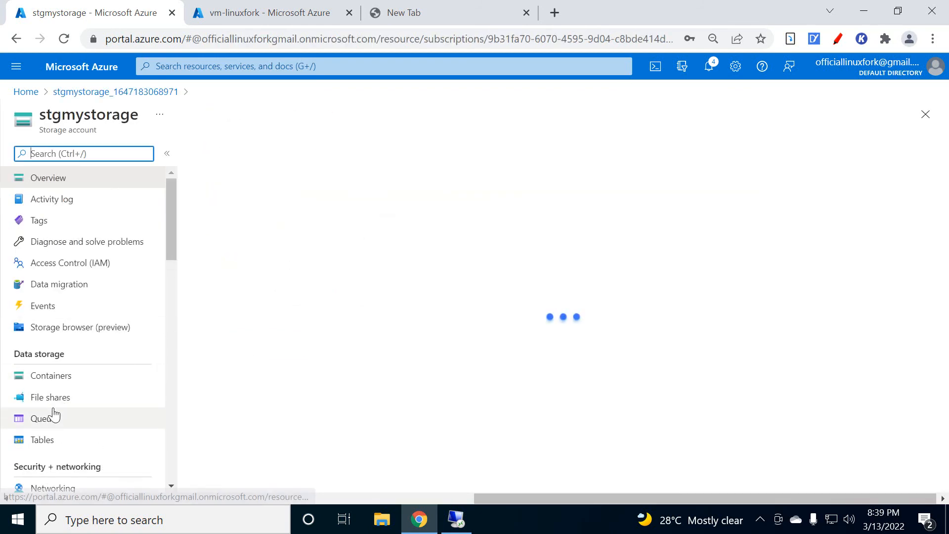
scroll(124, 395, down, 3)
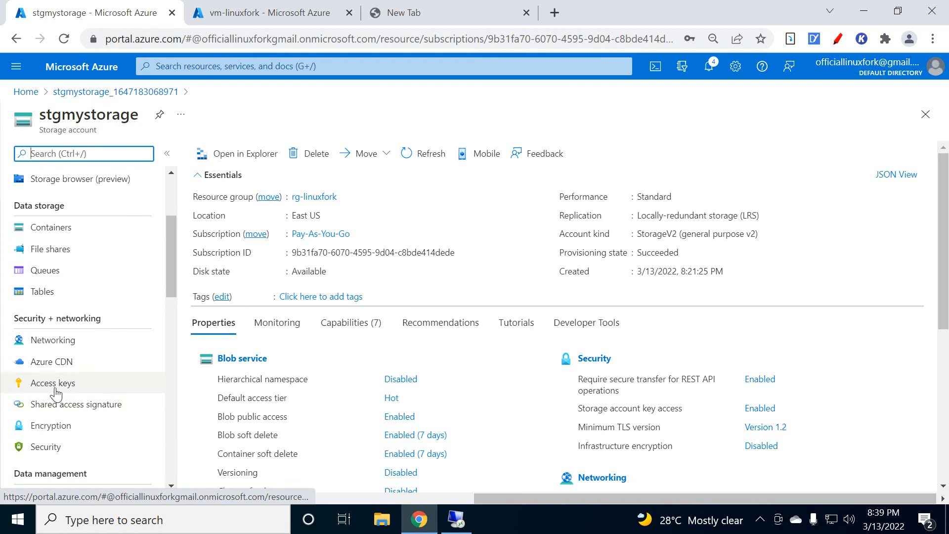
click(93, 414)
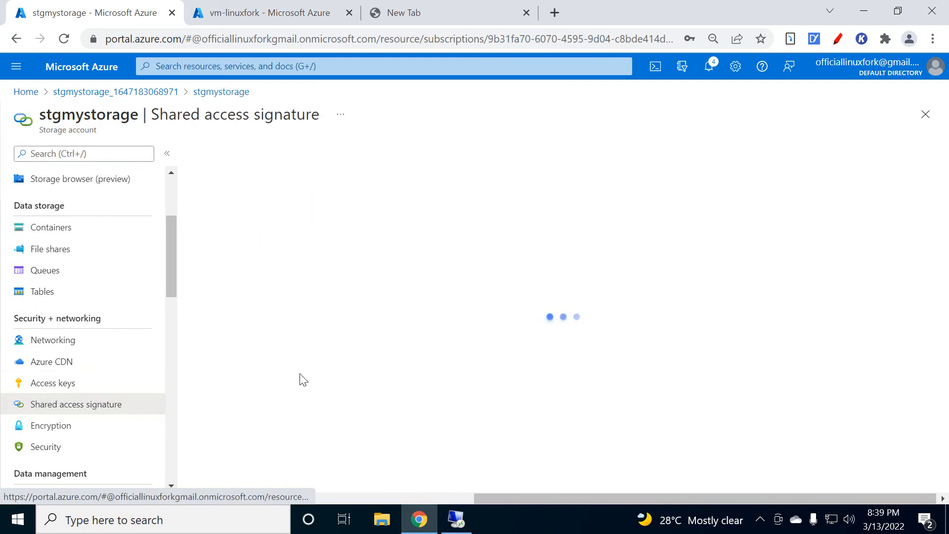
- Limit the shared access signature's allowed services to File by disabling Queue, Table and Blob, and review the remaining settings
scroll(465, 273, down, 1)
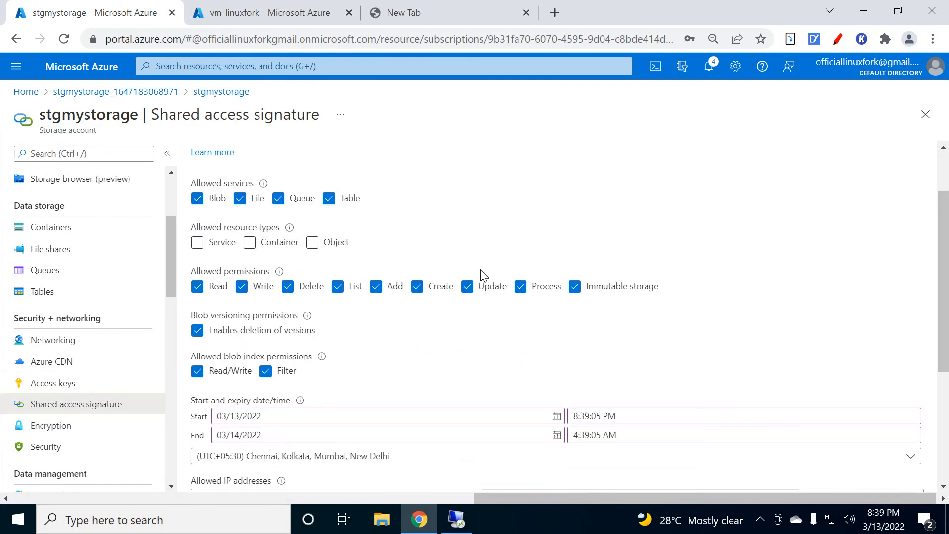
click(279, 199)
click(329, 199)
click(197, 200)
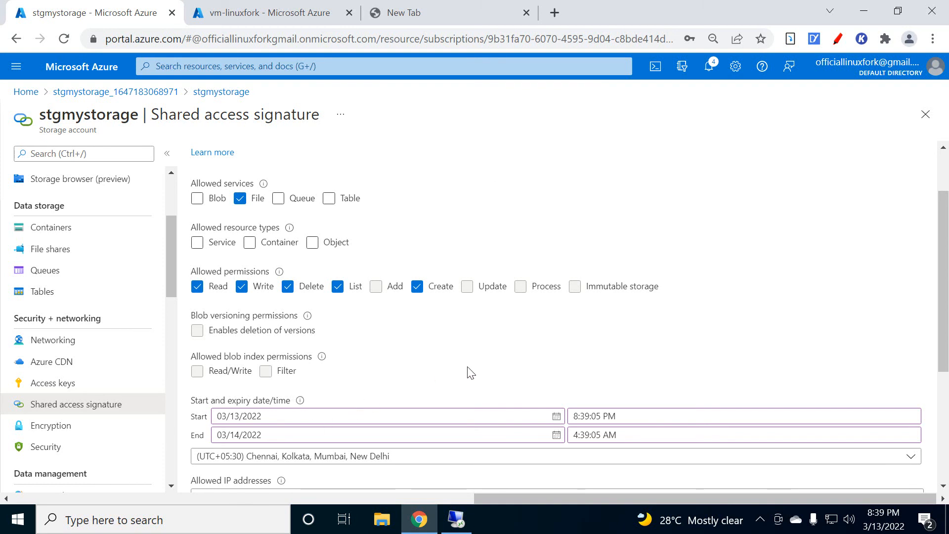
scroll(470, 373, down, 4)
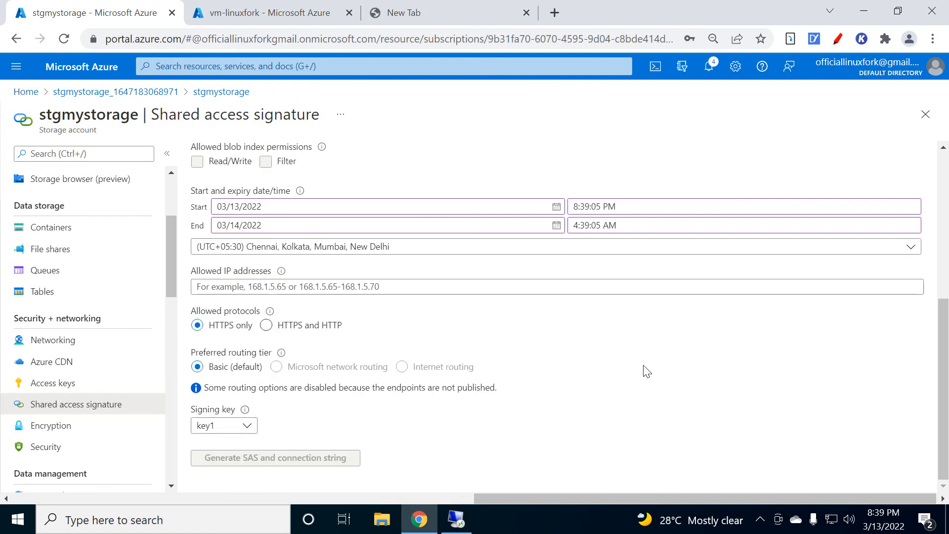